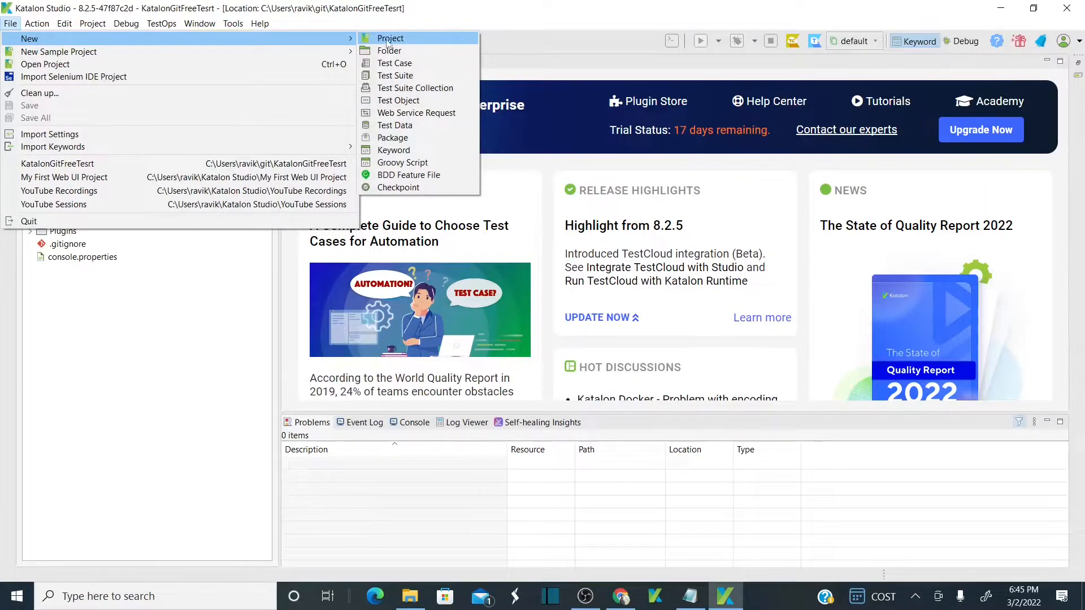
Create a new blank Web project named GitTestFreeProject.
left_click(389, 38)
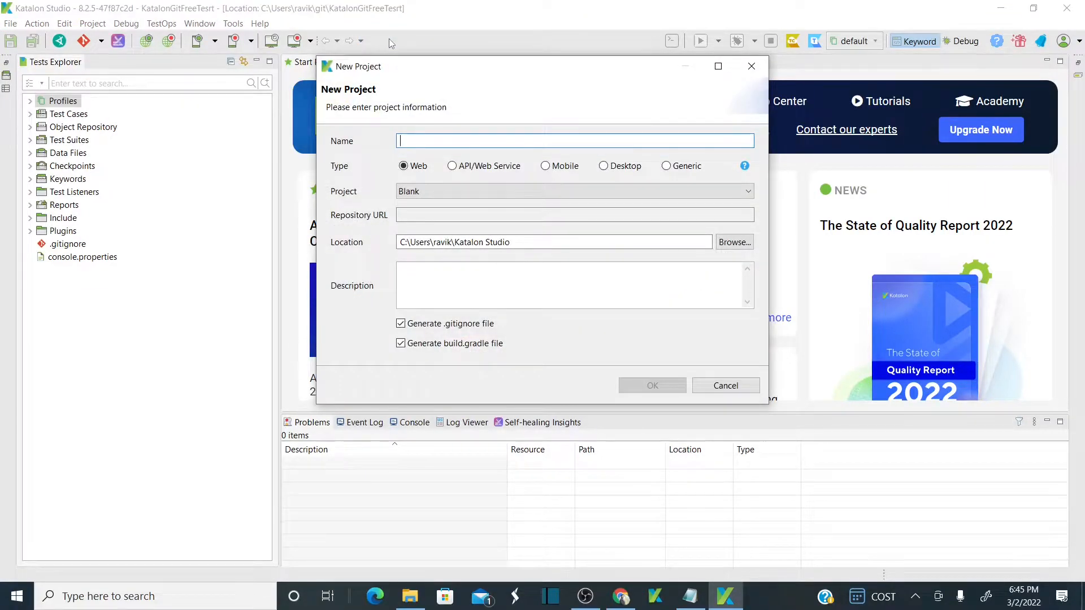
type("Git")
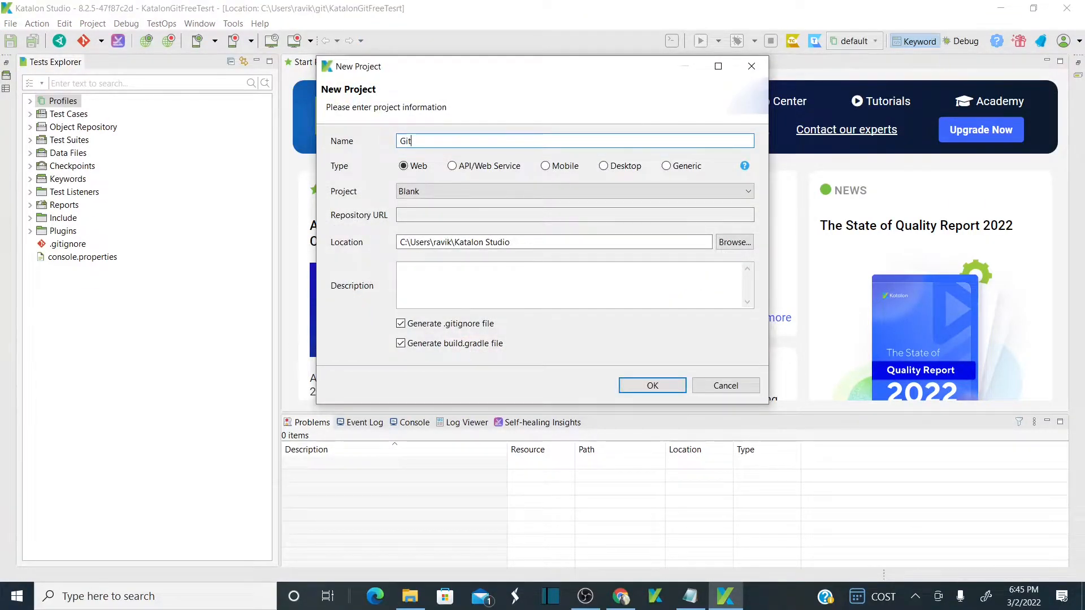
type("TestF")
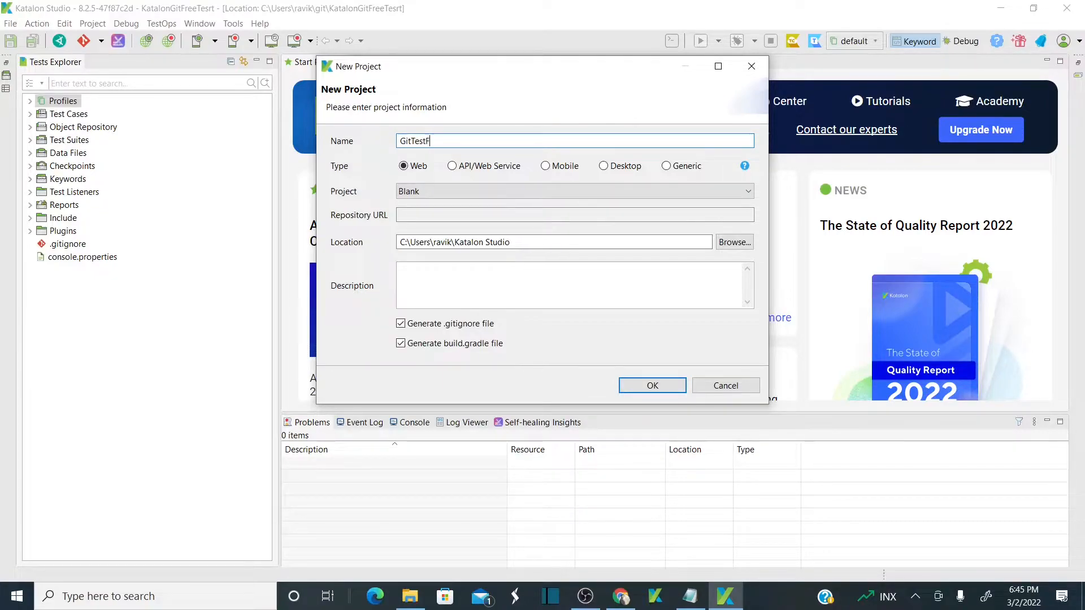
type("reeProject")
left_click(651, 386)
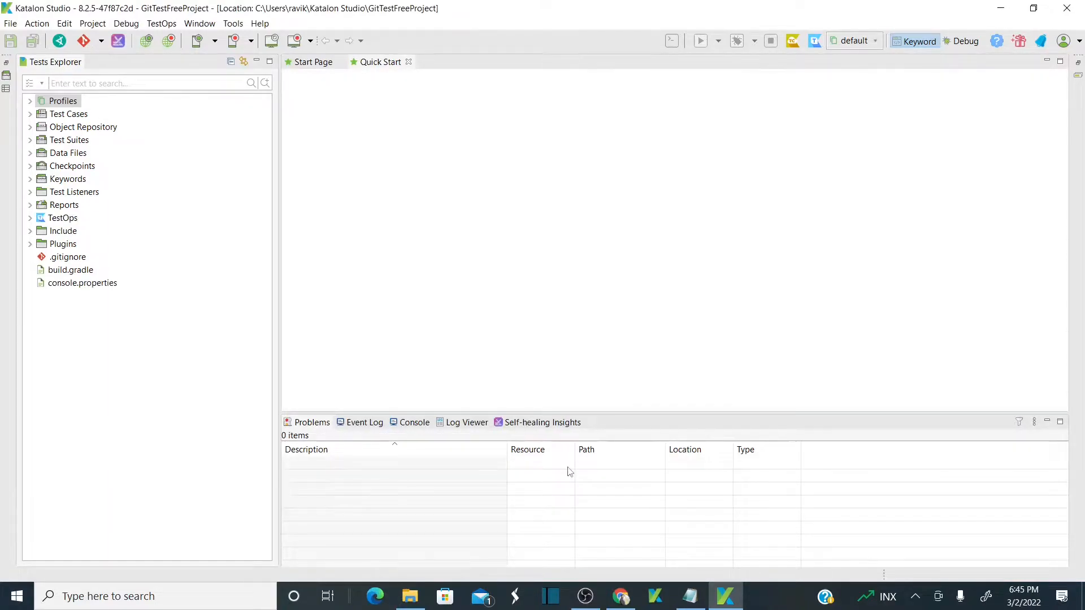
Bring up the browser and reload the GitHub repositories page.
left_click(621, 596)
left_click(400, 29)
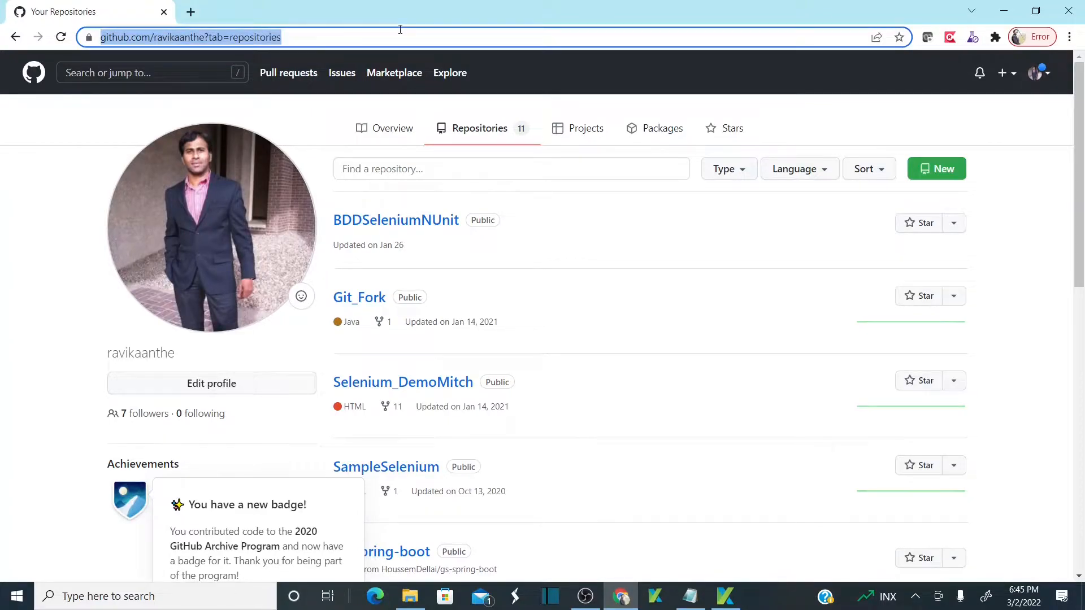
key("Return")
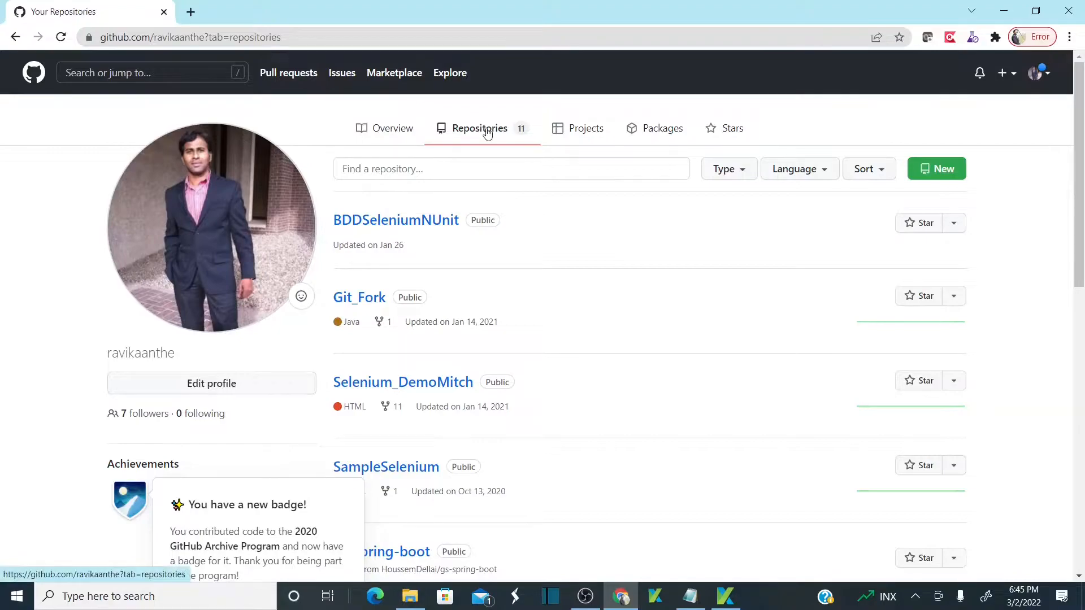
mouse_move(1081, 188)
left_mouse_down()
mouse_move(1081, 386)
mouse_move(1080, 187)
left_mouse_up()
Create a new public GitHub repository named KatalonGitFreeProj, then return to Katalon.
left_click(954, 167)
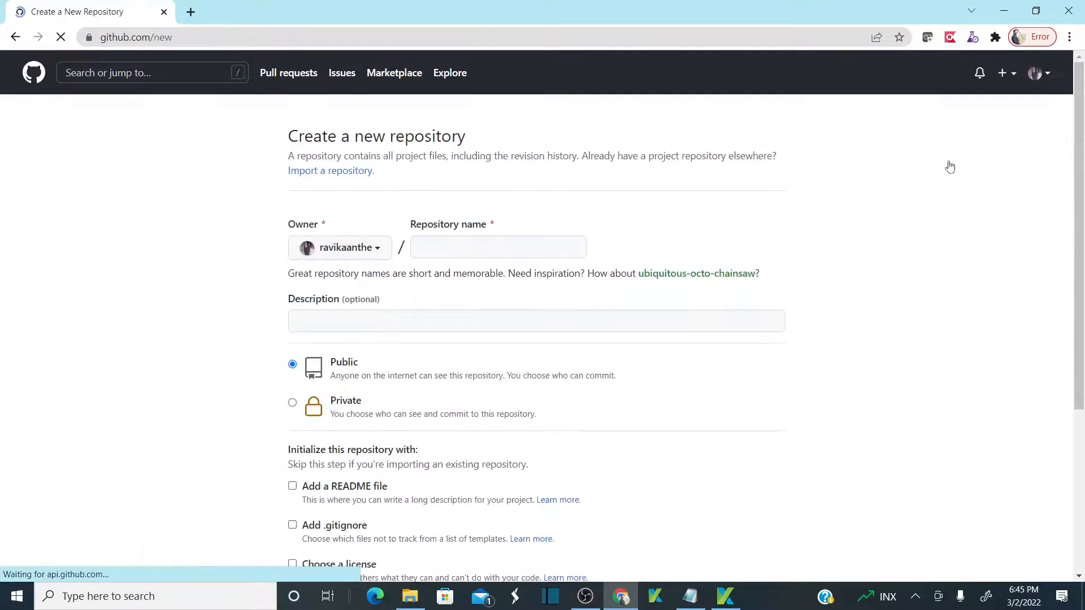
left_click(522, 245)
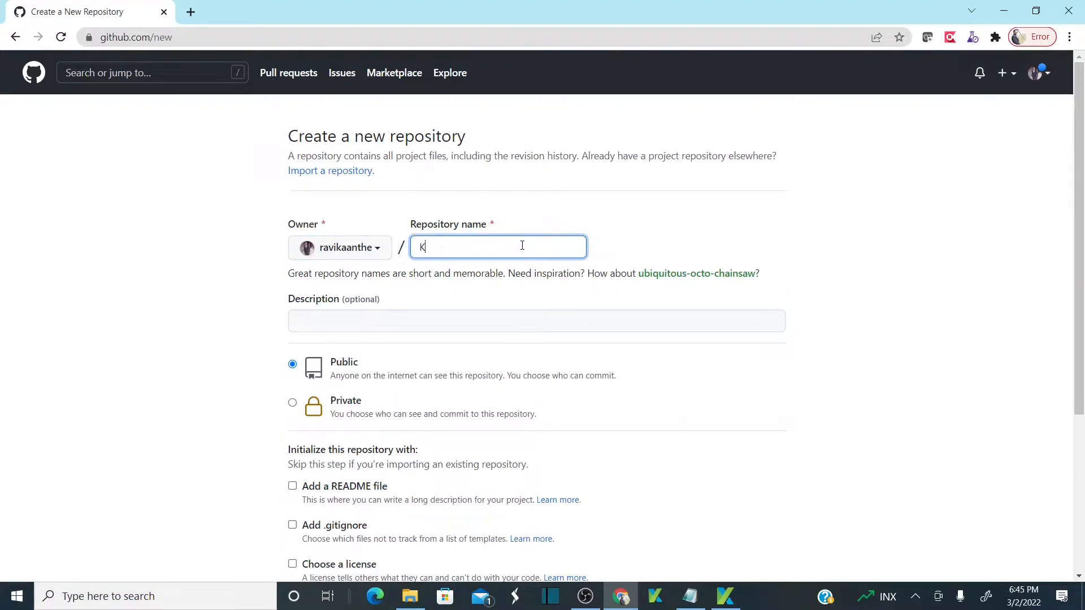
type("KatalonGitFreeProj")
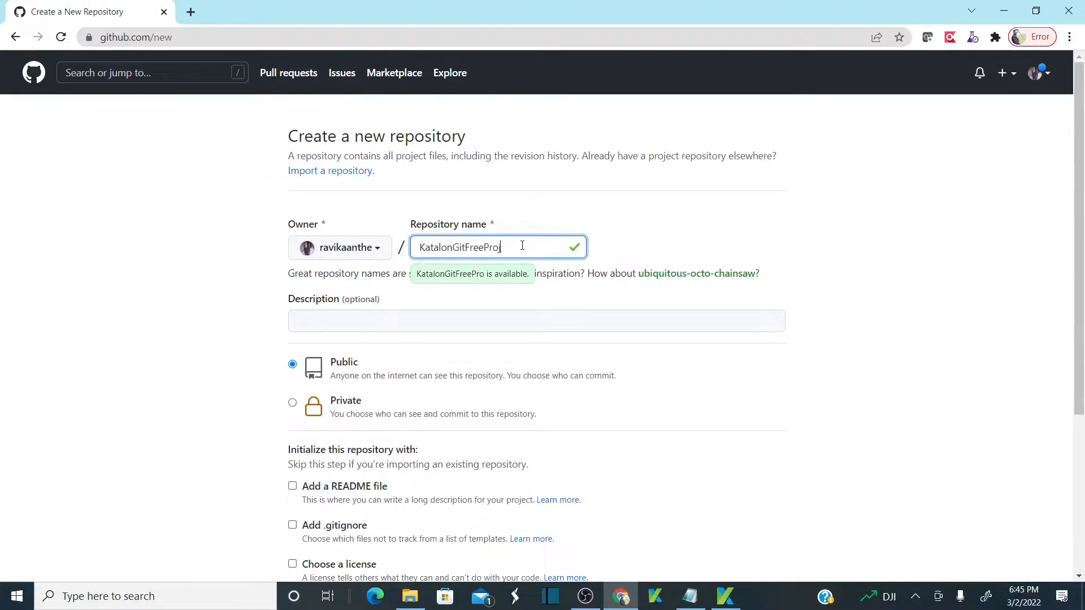
left_click(710, 252)
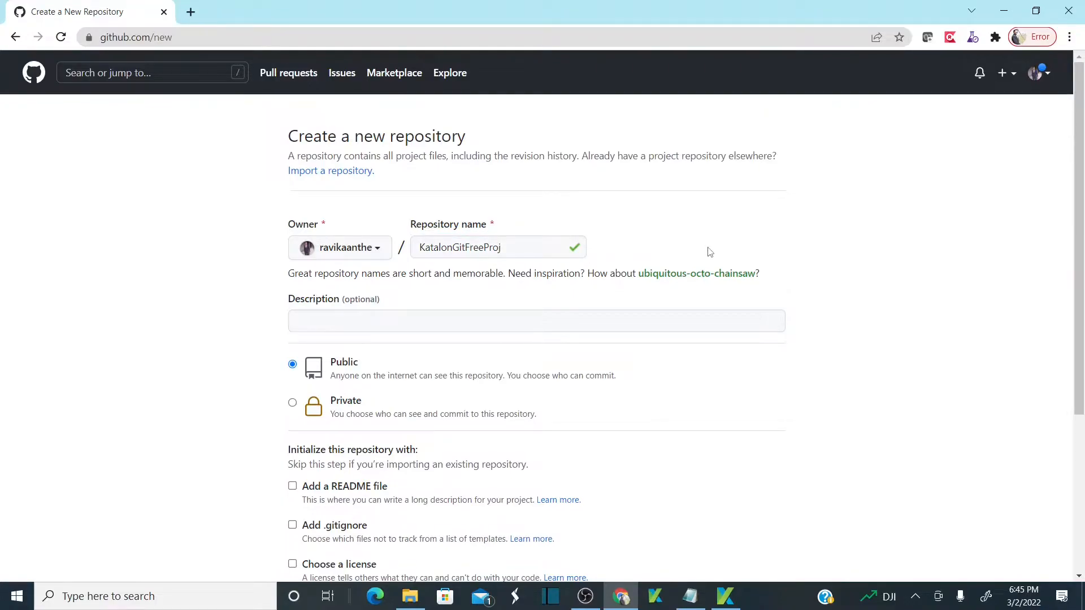
scroll(710, 252, "down", 5)
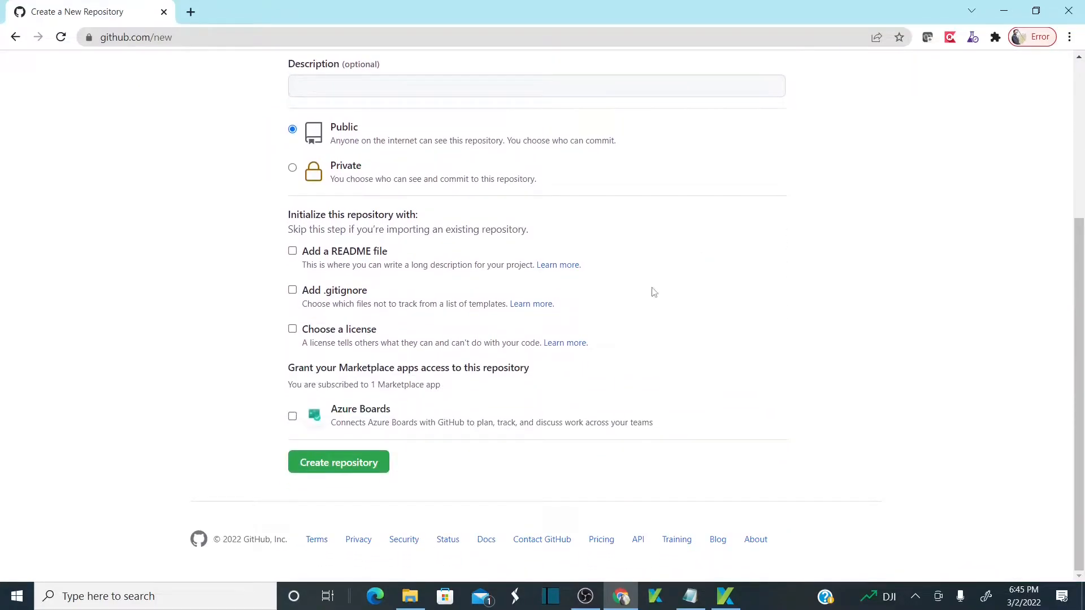
left_click(373, 469)
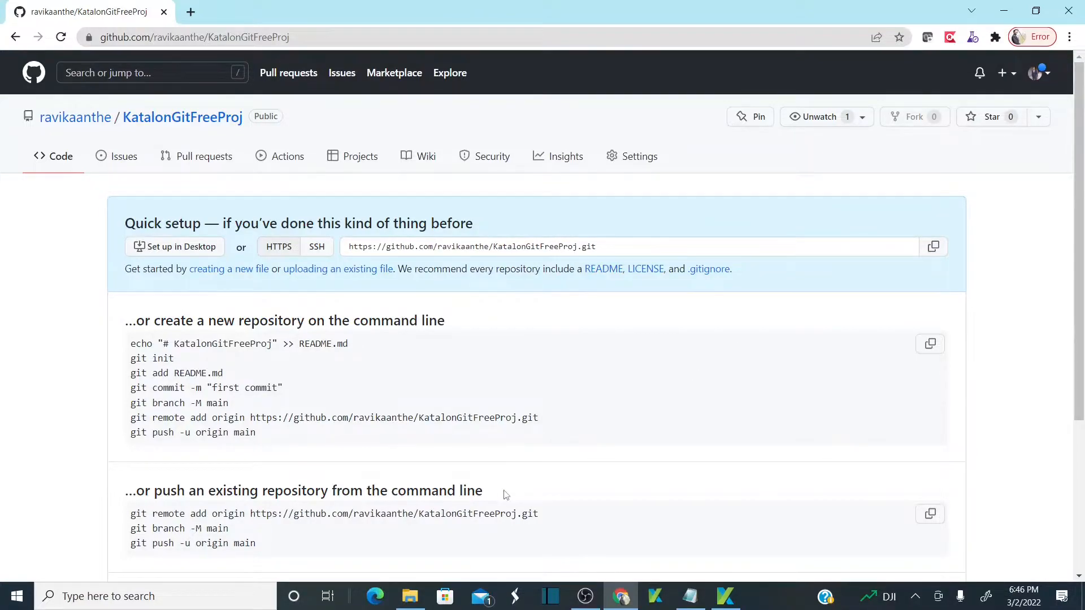
key("alt+Tab")
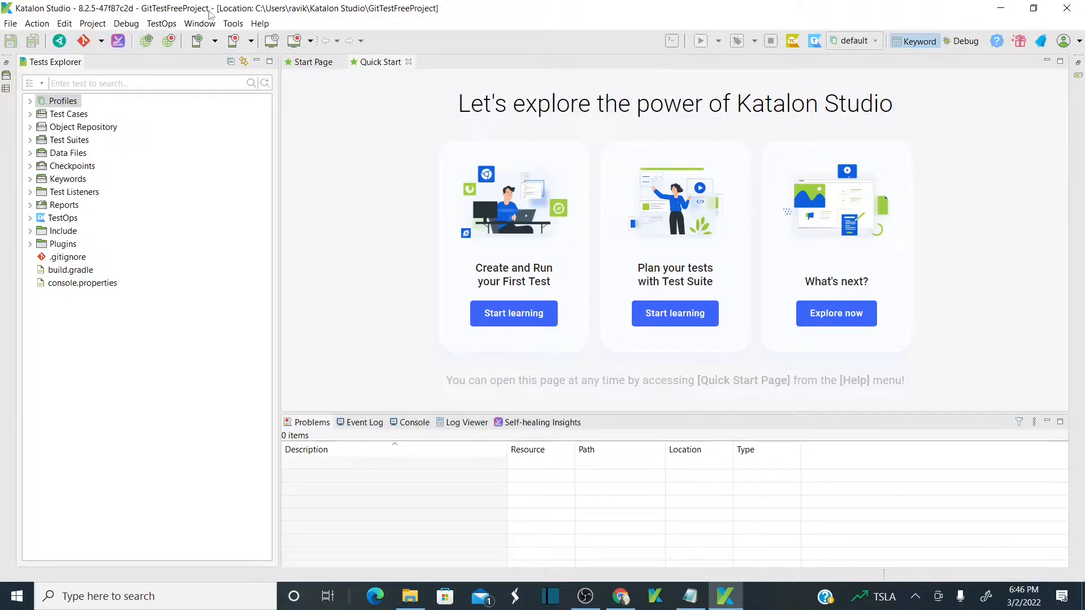
left_click(199, 25)
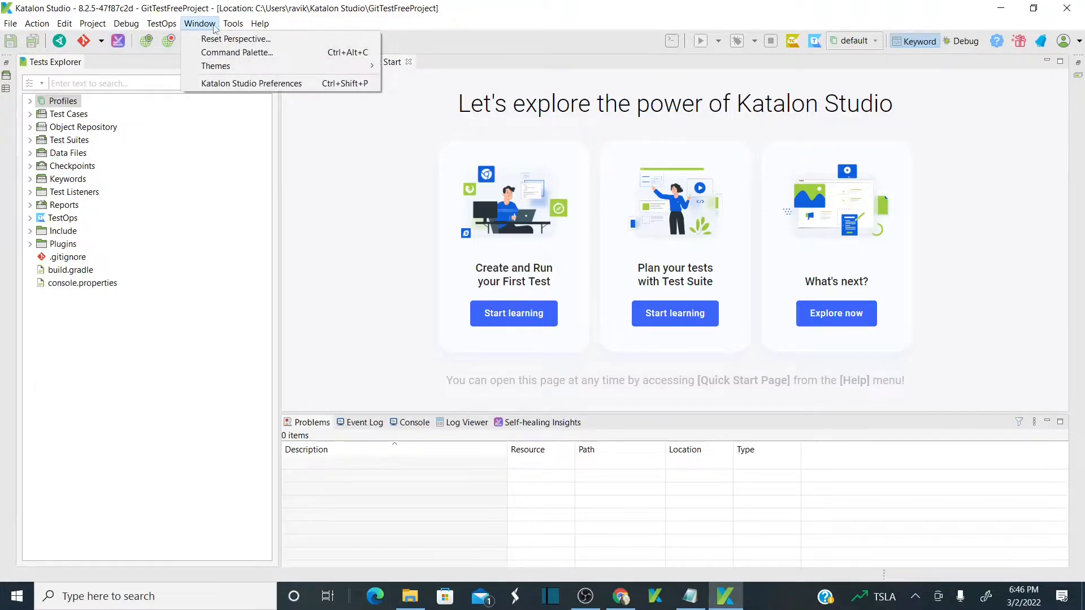
left_click(267, 85)
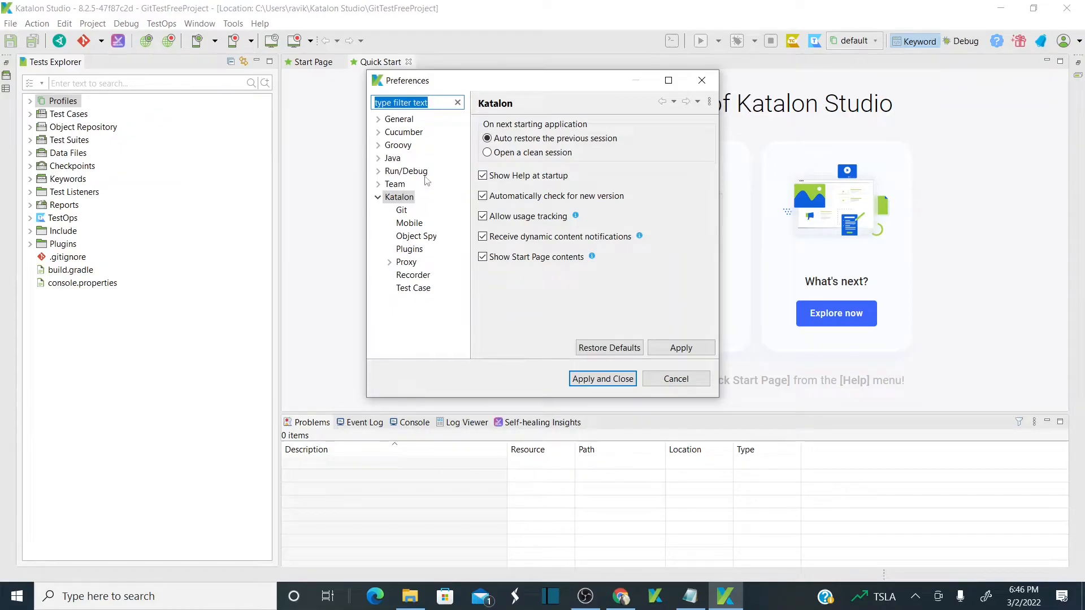
left_click(378, 198)
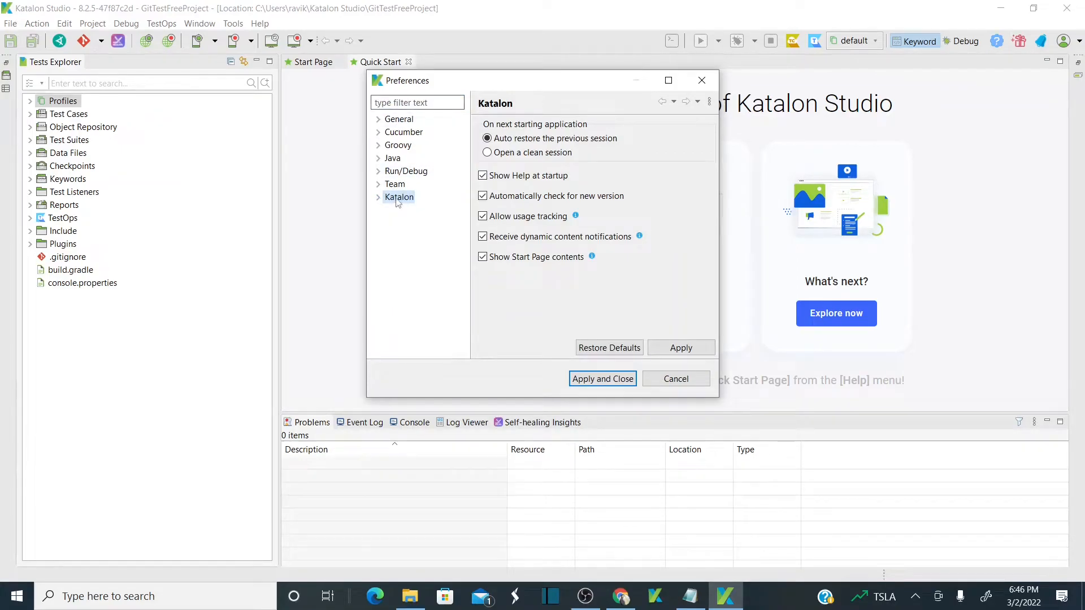
left_click(378, 197)
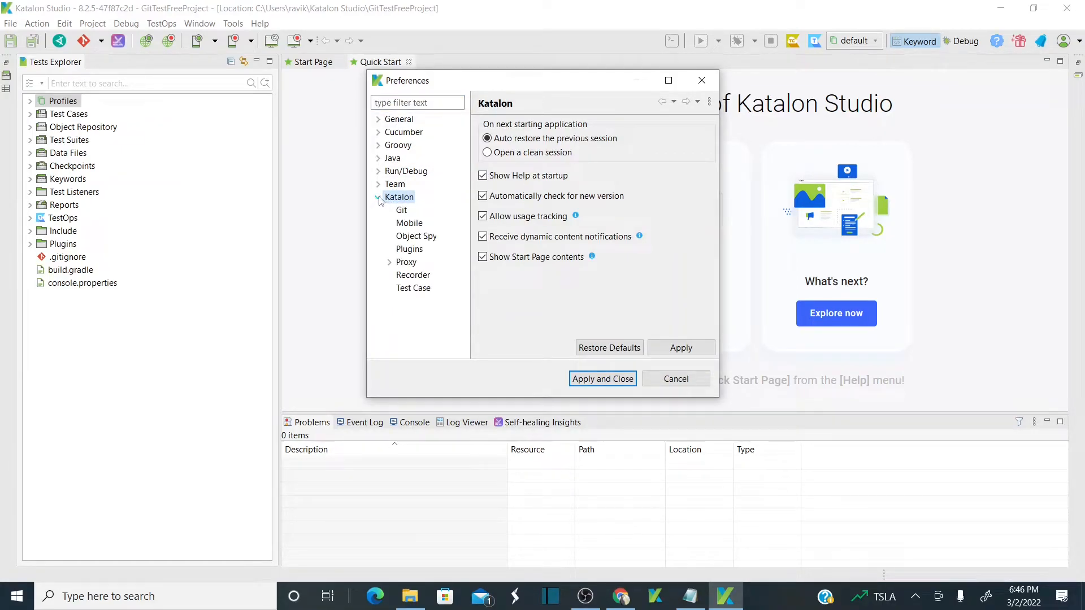
left_click(401, 210)
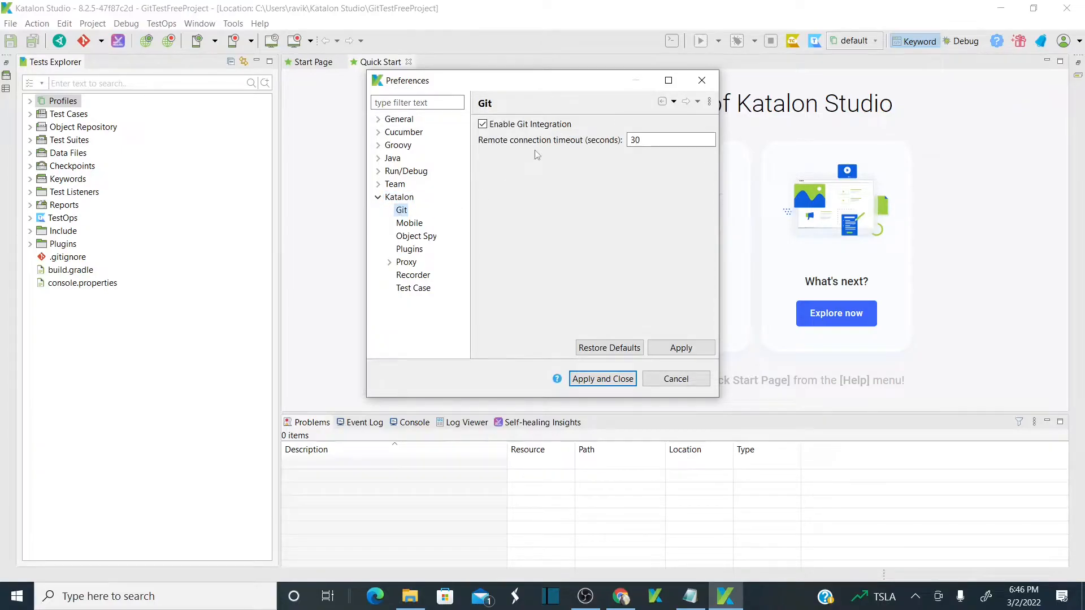
left_click(484, 124)
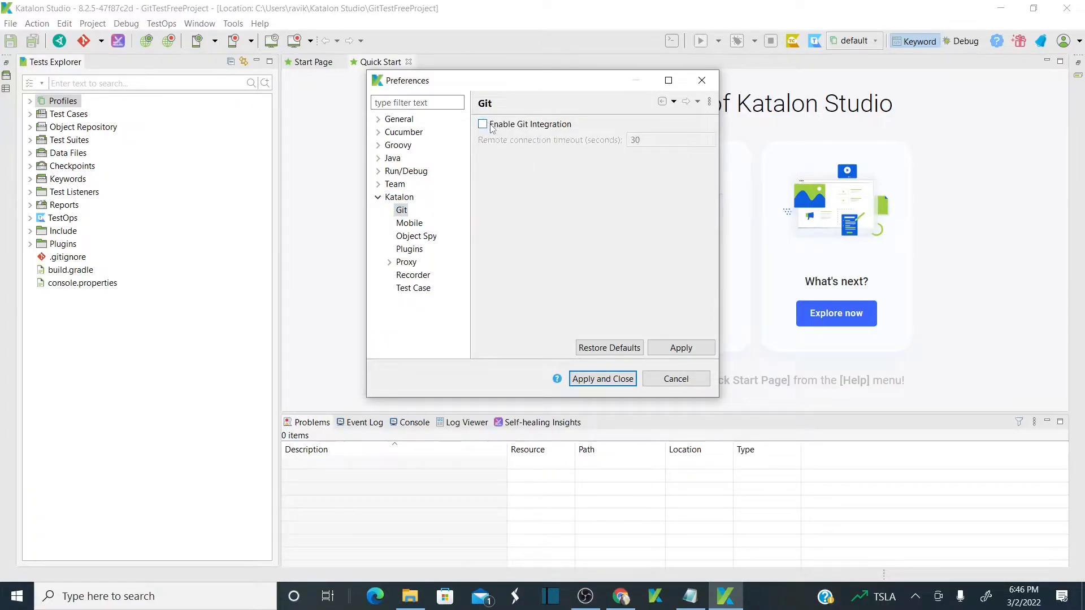
left_click(484, 125)
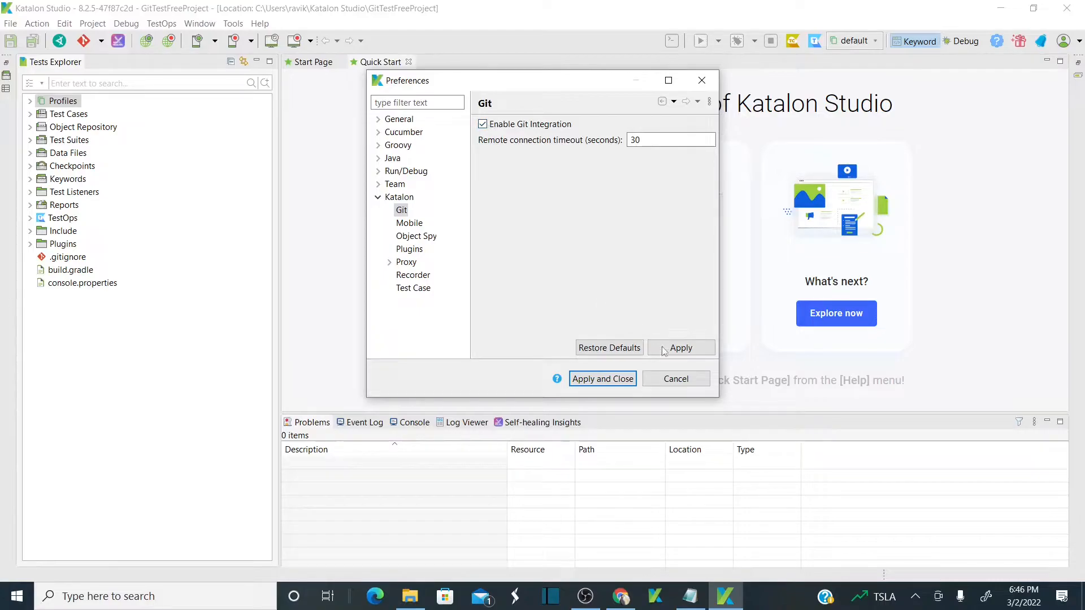
left_click(617, 384)
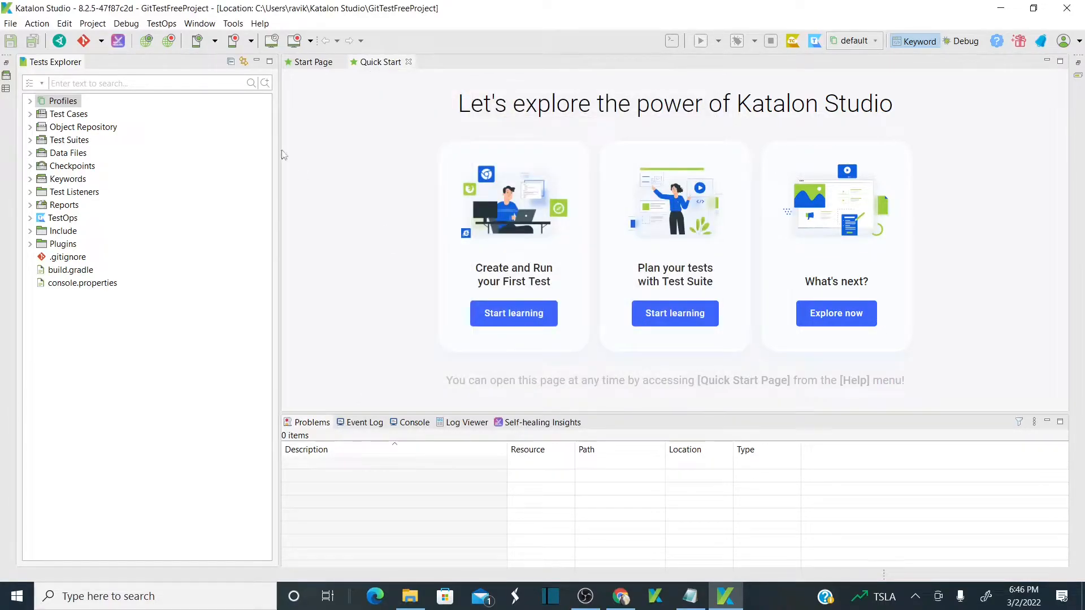
left_click(186, 26)
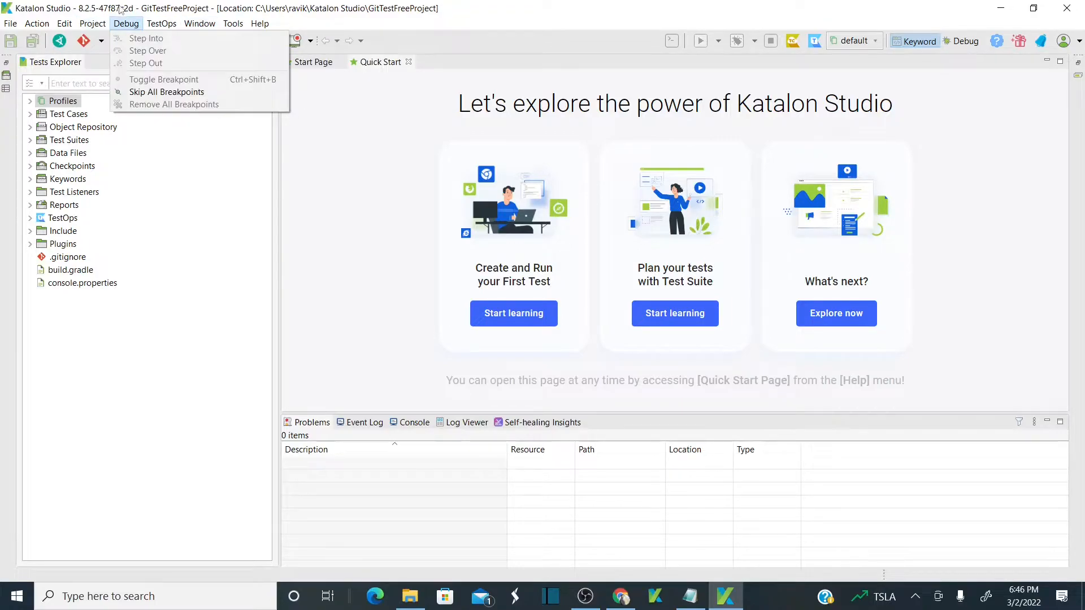
left_click(169, 202)
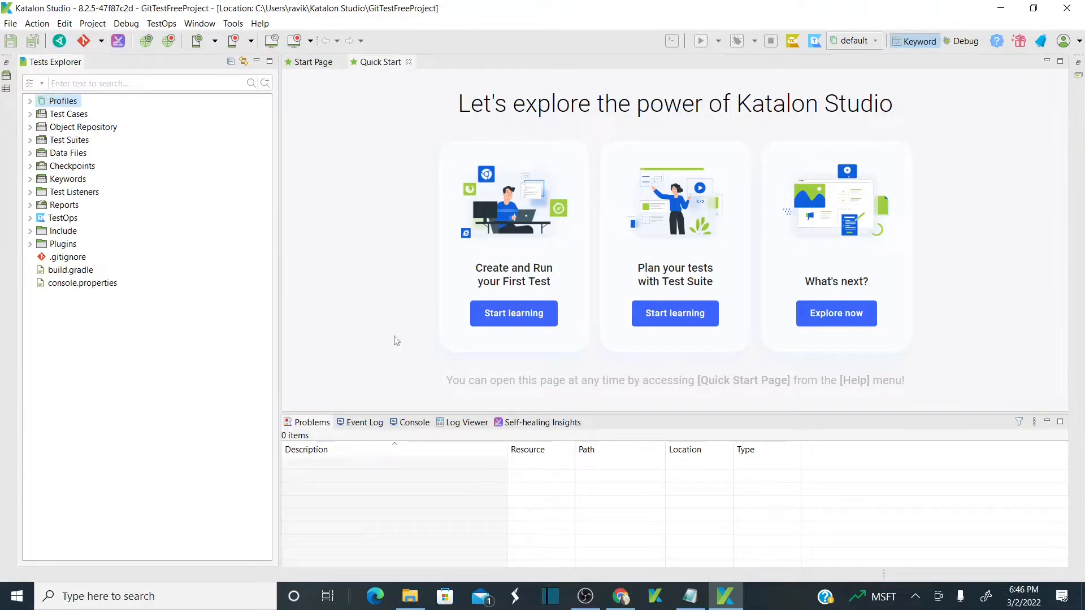
Copy the KatalonGitFreeProj HTTPS clone URL from GitHub, then return to Katalon Studio.
left_click(615, 596)
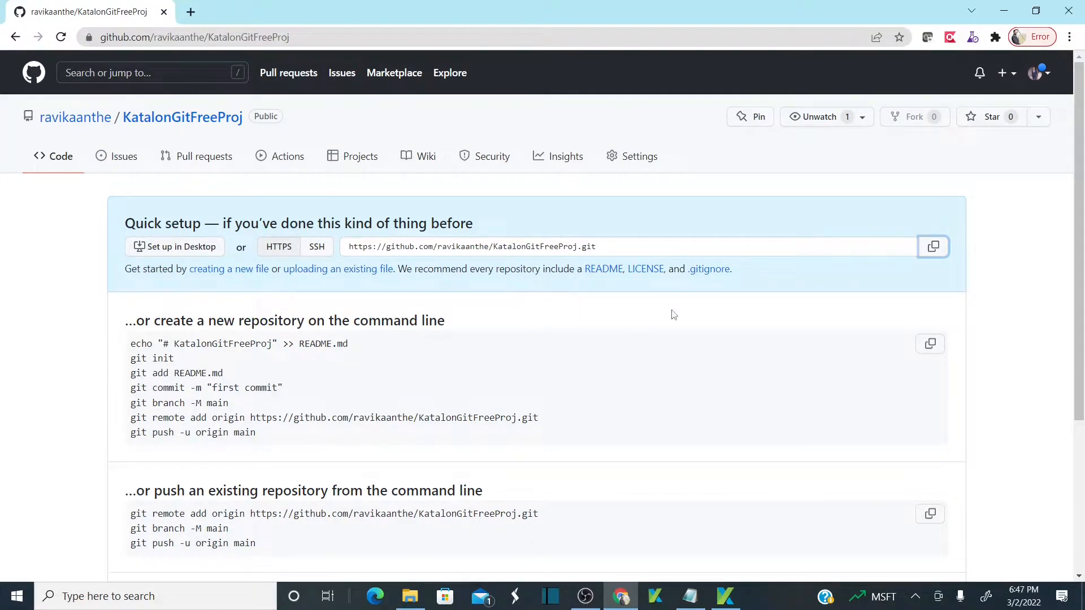
left_click(934, 252)
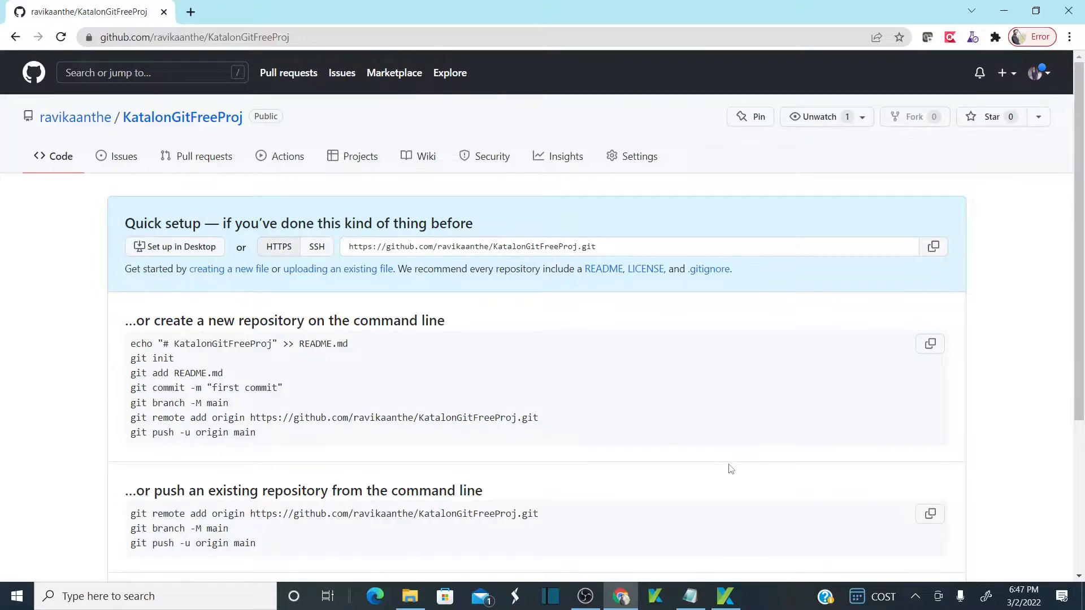
left_click(725, 596)
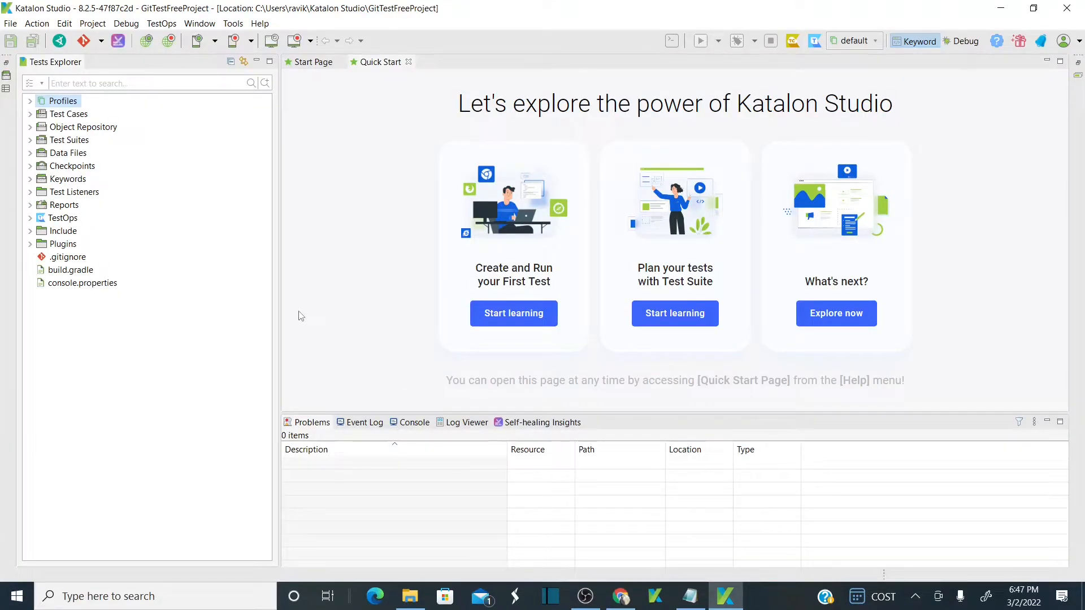
key("alt+Tab")
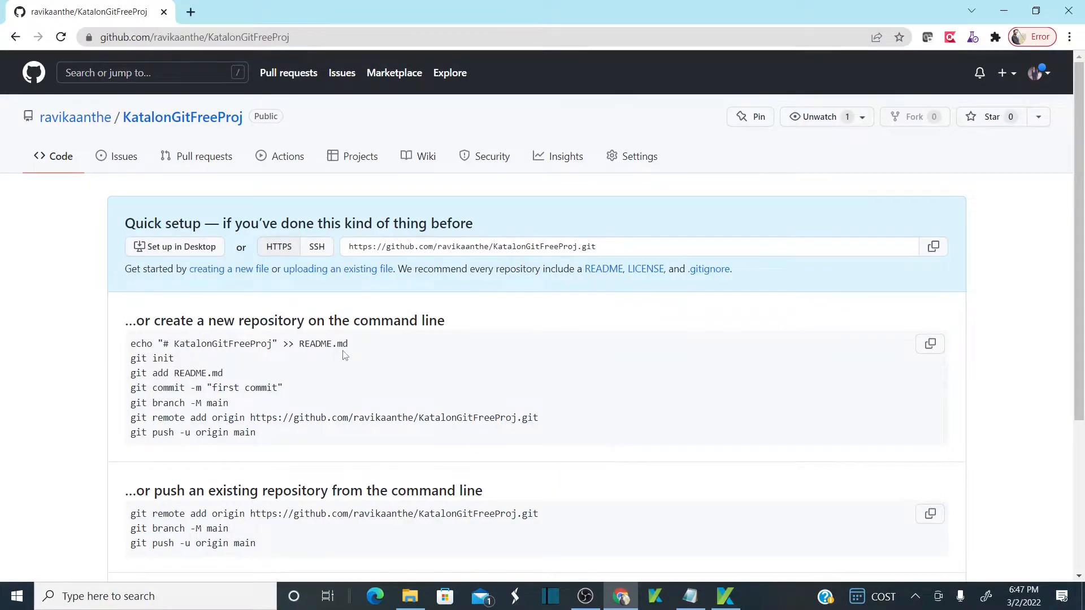
key("alt+Tab")
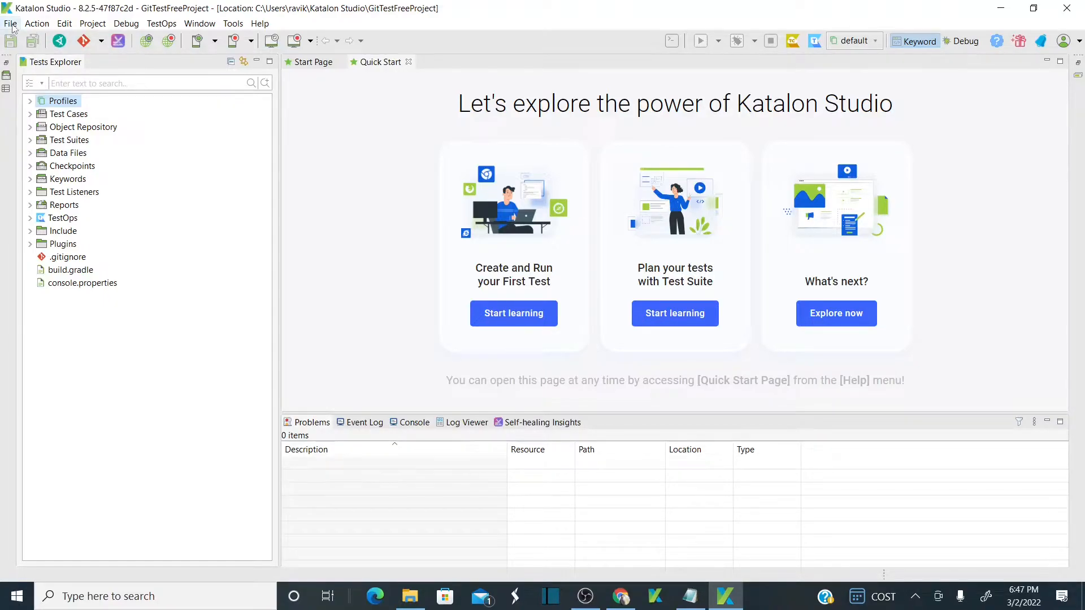
Start Git Clone Project and verify the prefilled KatalonGitFreeProj URL, user and password.
left_click(101, 41)
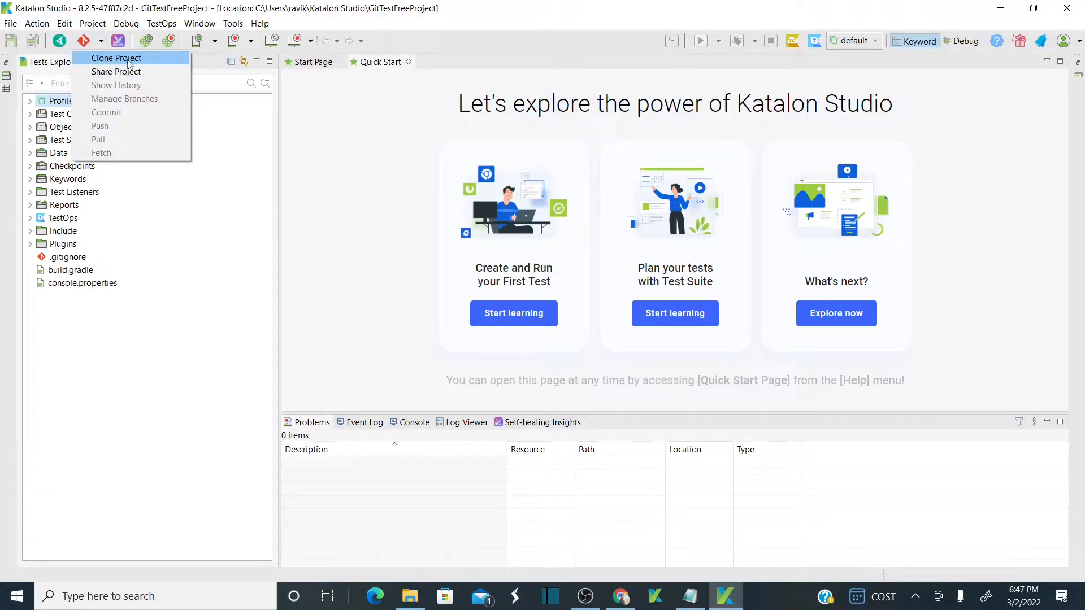
left_click(116, 58)
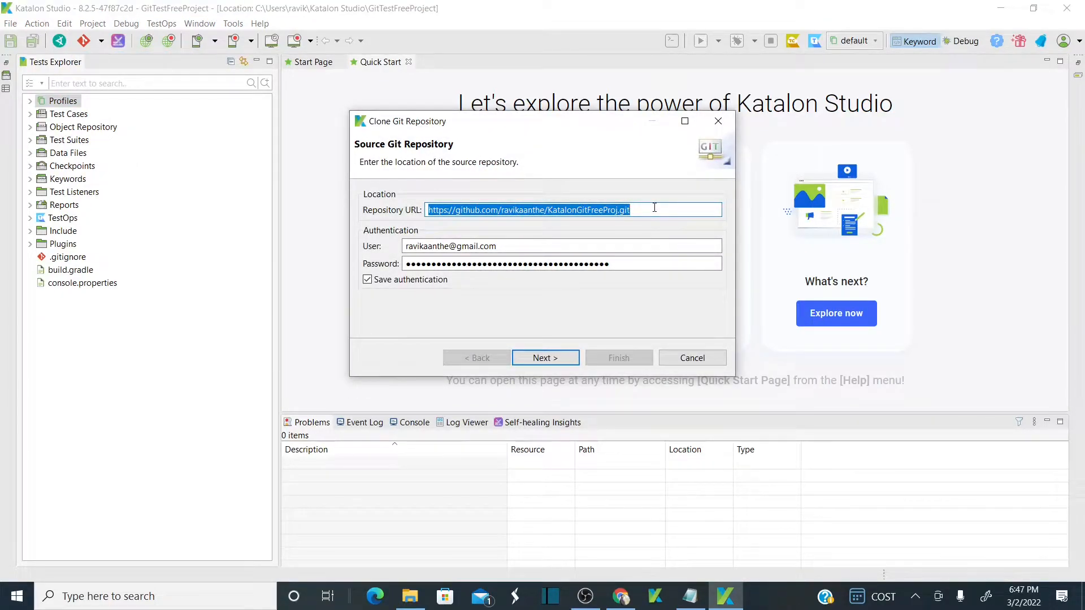
left_click(654, 207)
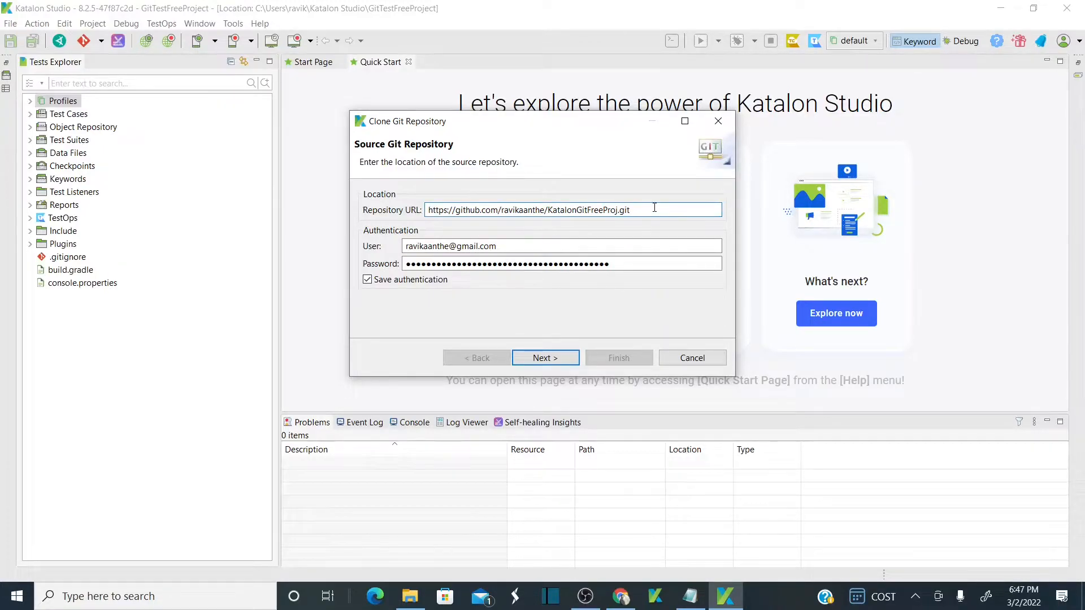
left_click(565, 250)
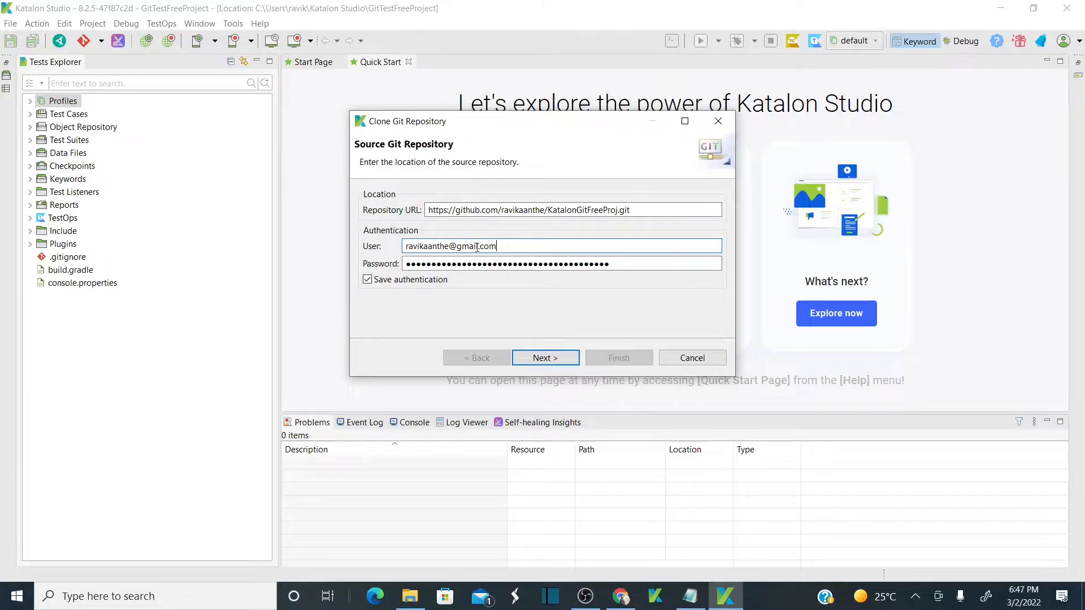
left_click_drag(524, 246, 407, 252)
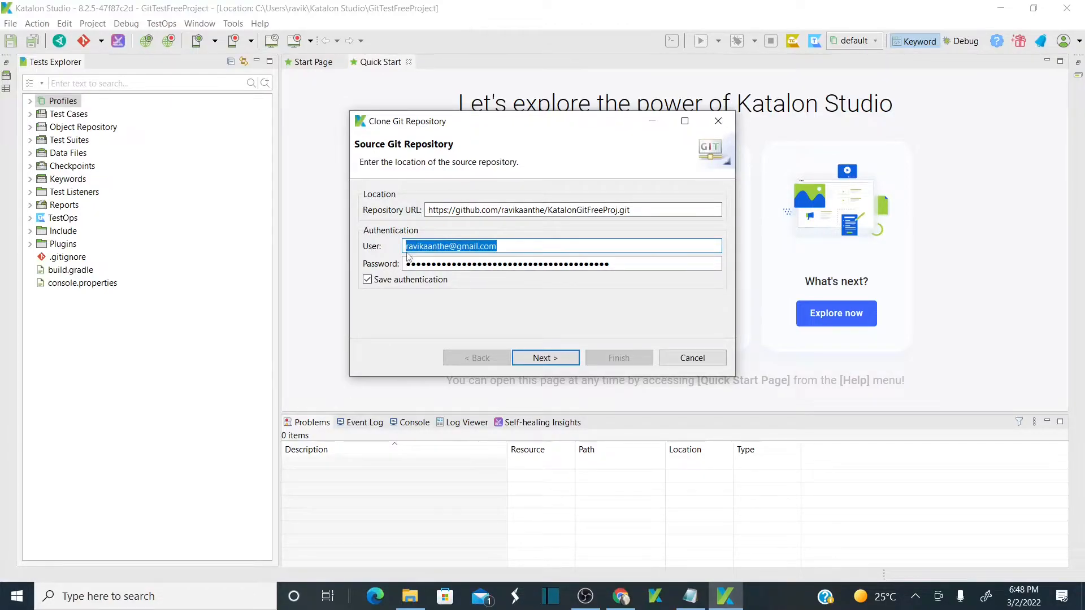
left_click(622, 263)
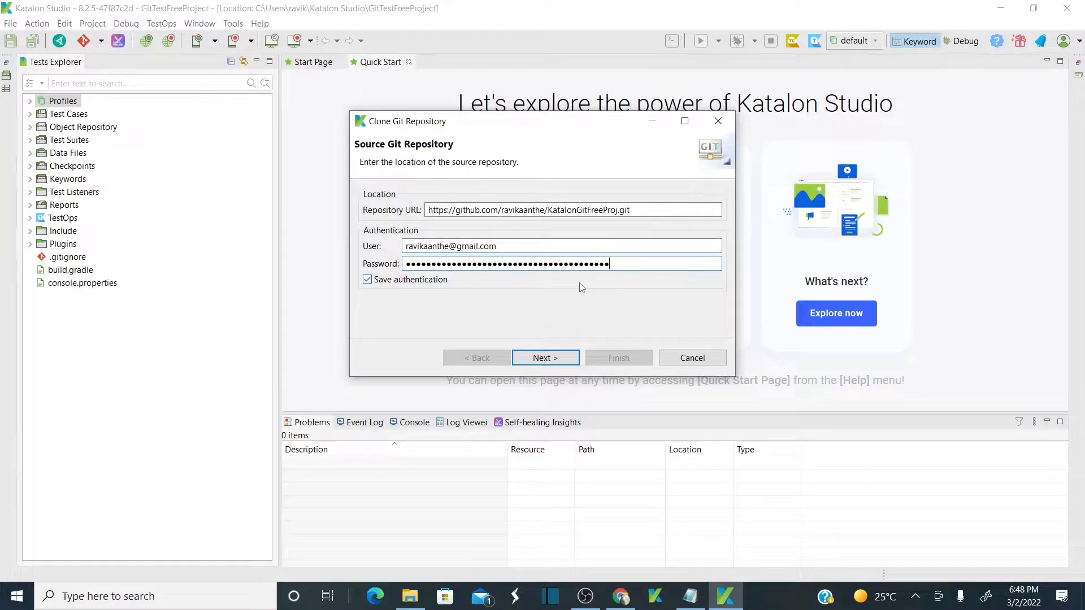
key("alt+Tab")
key("alt+Tab")
left_click(574, 357)
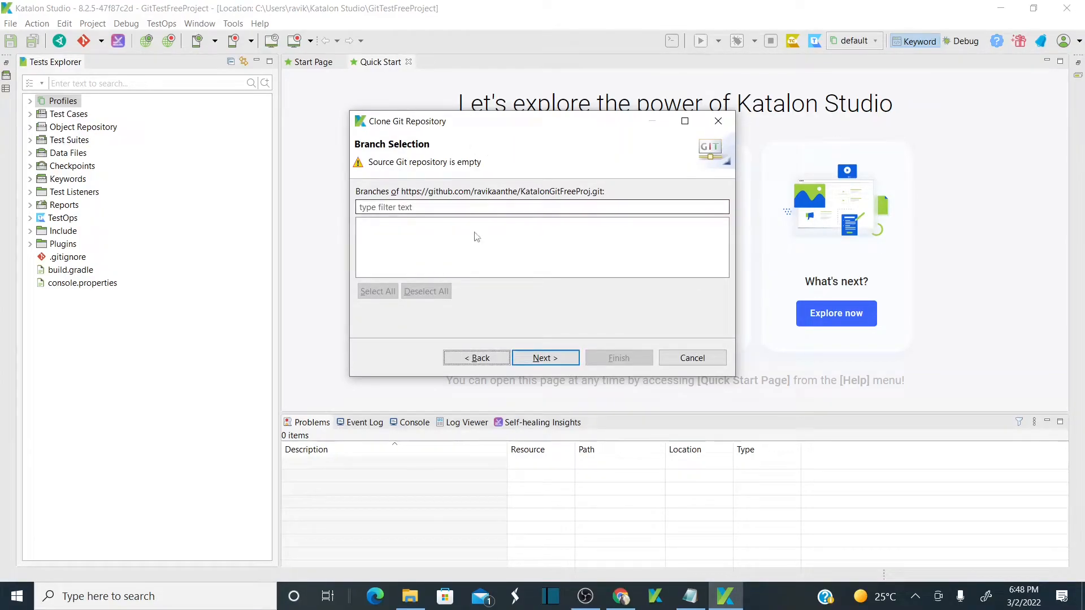
Clone KatalonGitFreeProj into the default local directory as the current project.
key("alt+Tab")
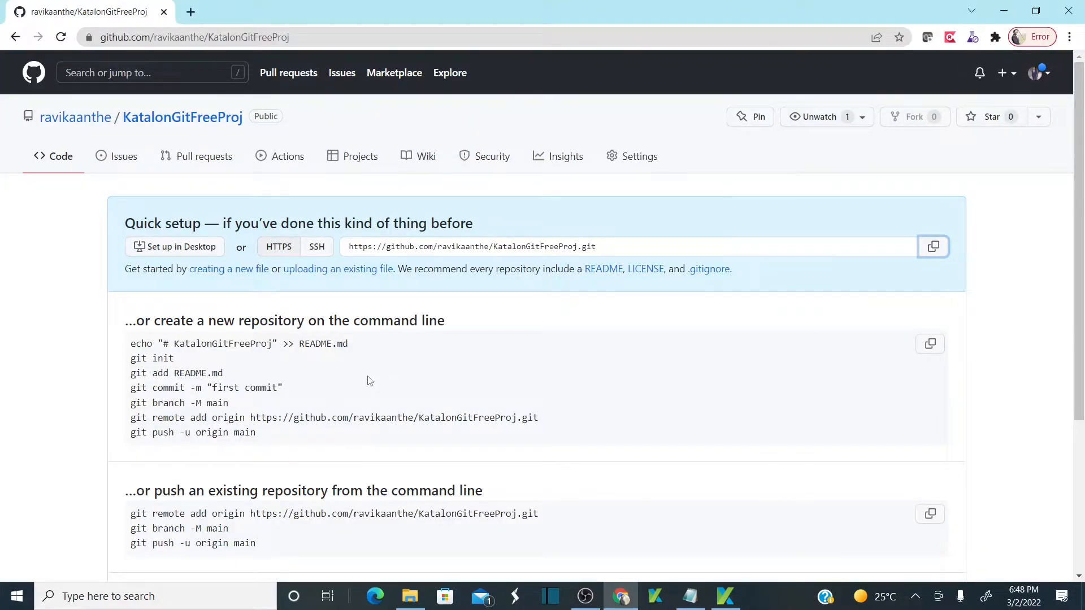
key("alt+Tab")
key("alt+Tab")
key("alt+Tab")
left_click(546, 360)
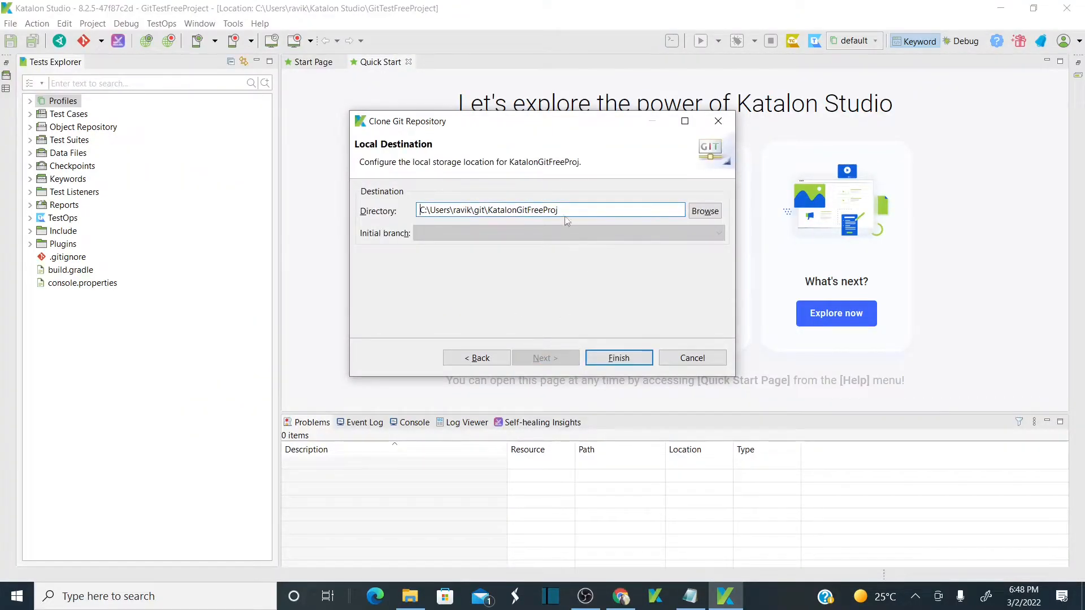
left_click(648, 361)
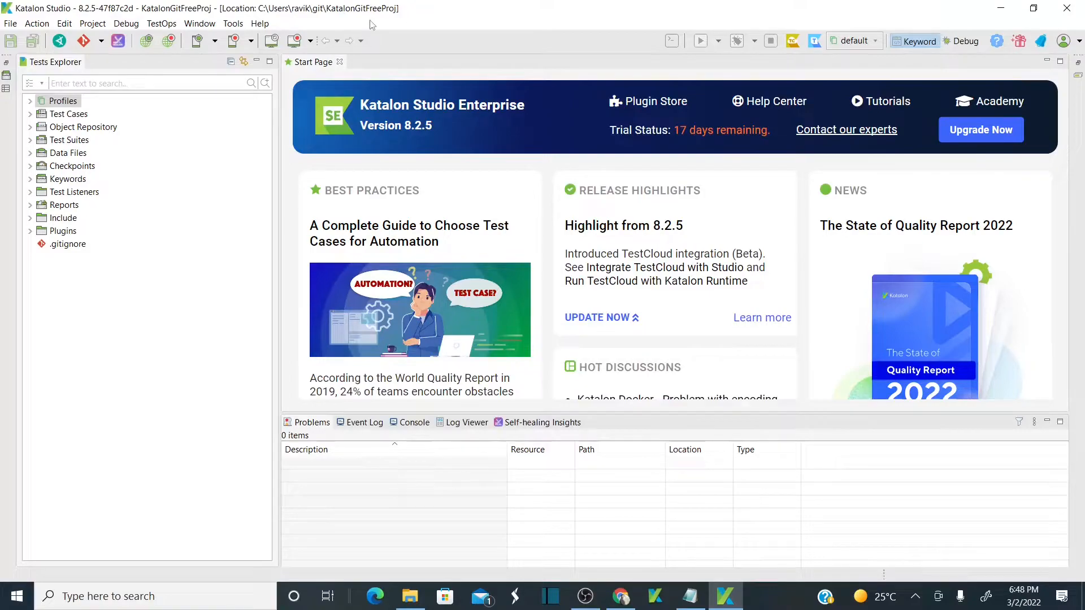
key("alt+Tab")
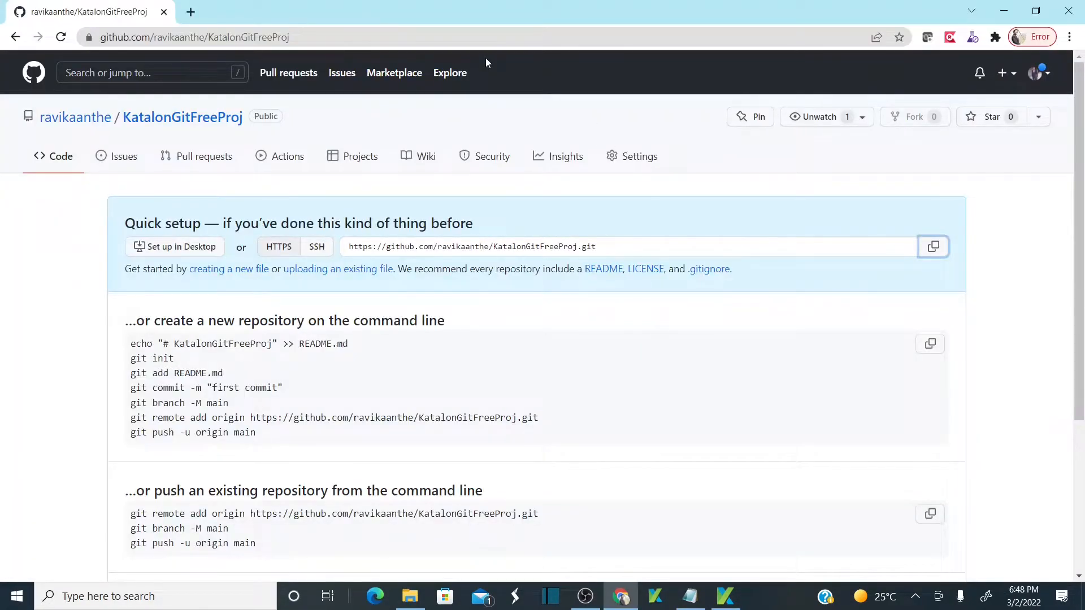
Reload the KatalonGitFreeProj GitHub page to confirm it is still empty.
left_click(447, 37)
key("Return")
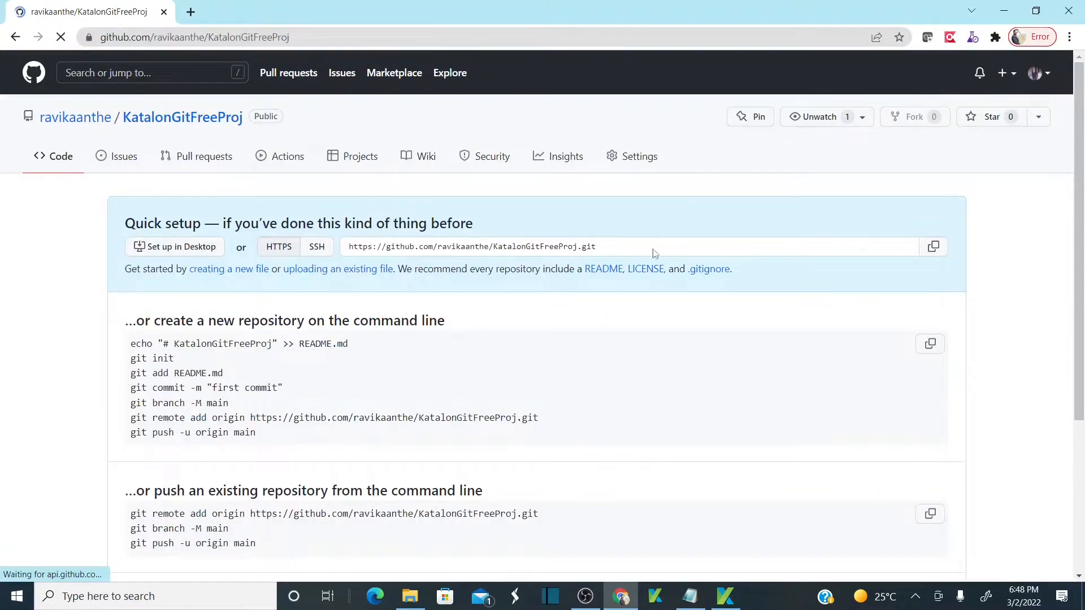
key("alt+Tab")
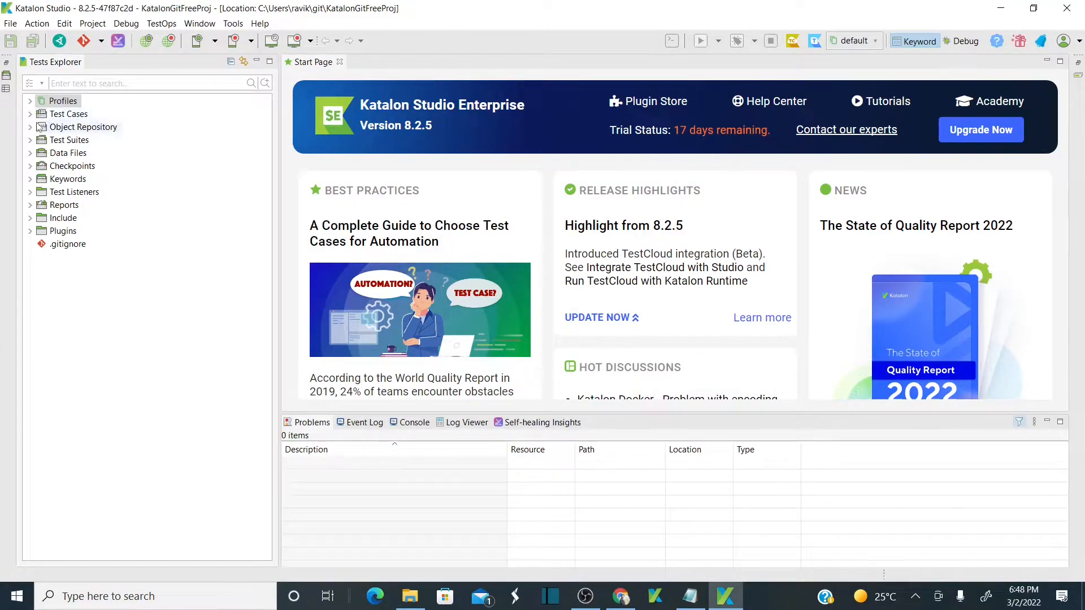
left_click(66, 116)
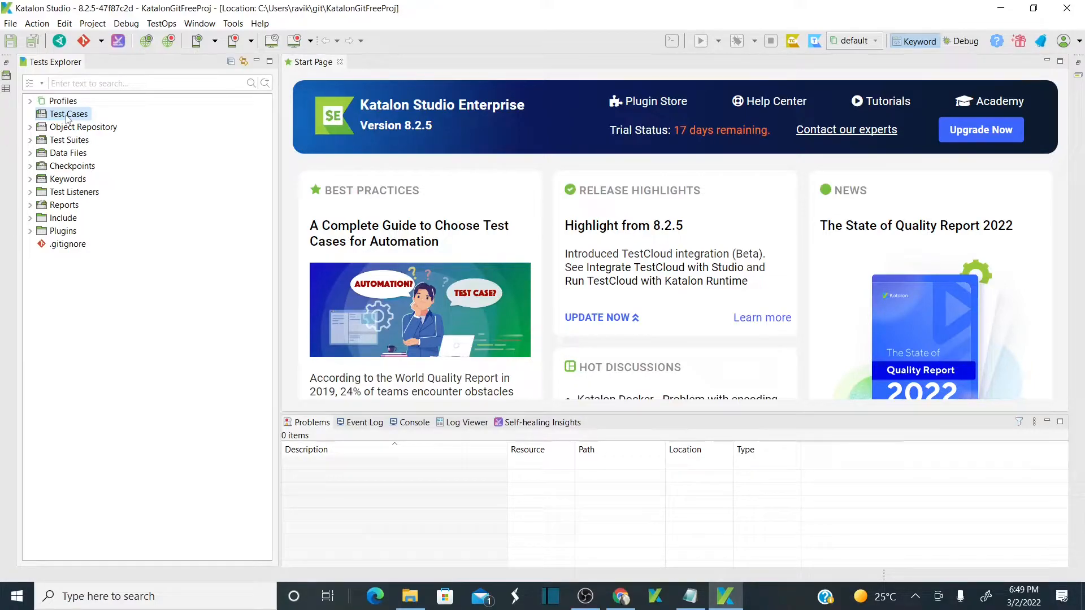
Add a new test case named Login Test under Test Cases.
right_click(67, 117)
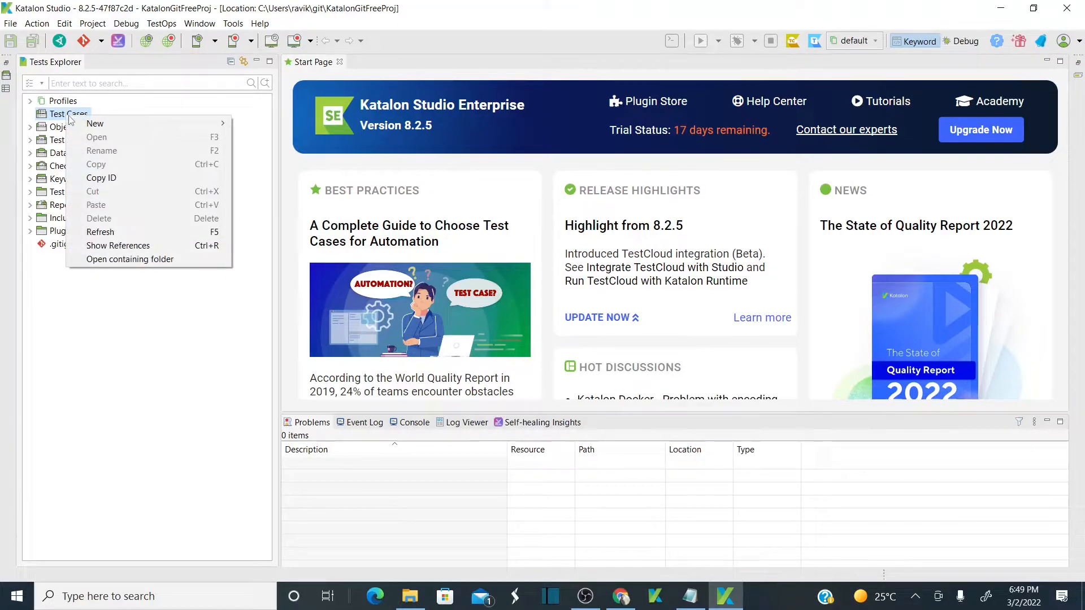
mouse_move(165, 123)
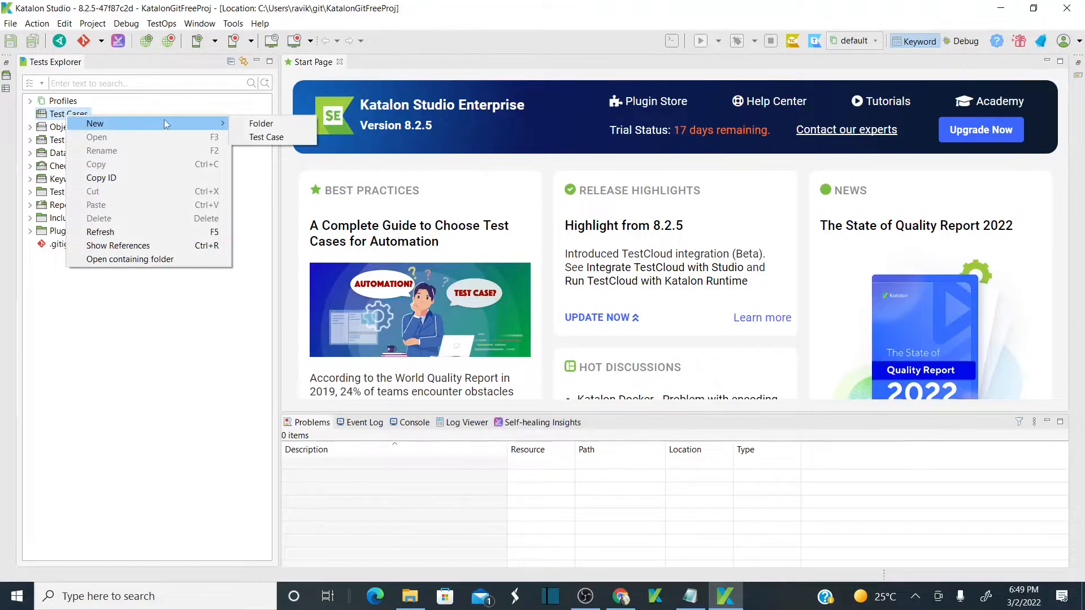
left_click(269, 138)
type("Lo")
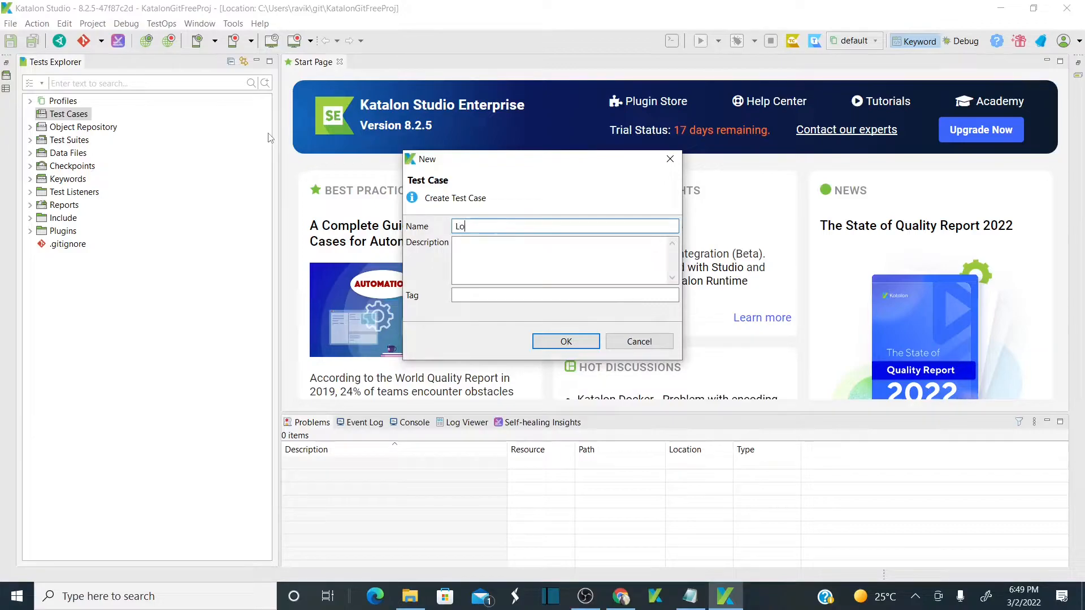
type("gin Test")
left_click(558, 343)
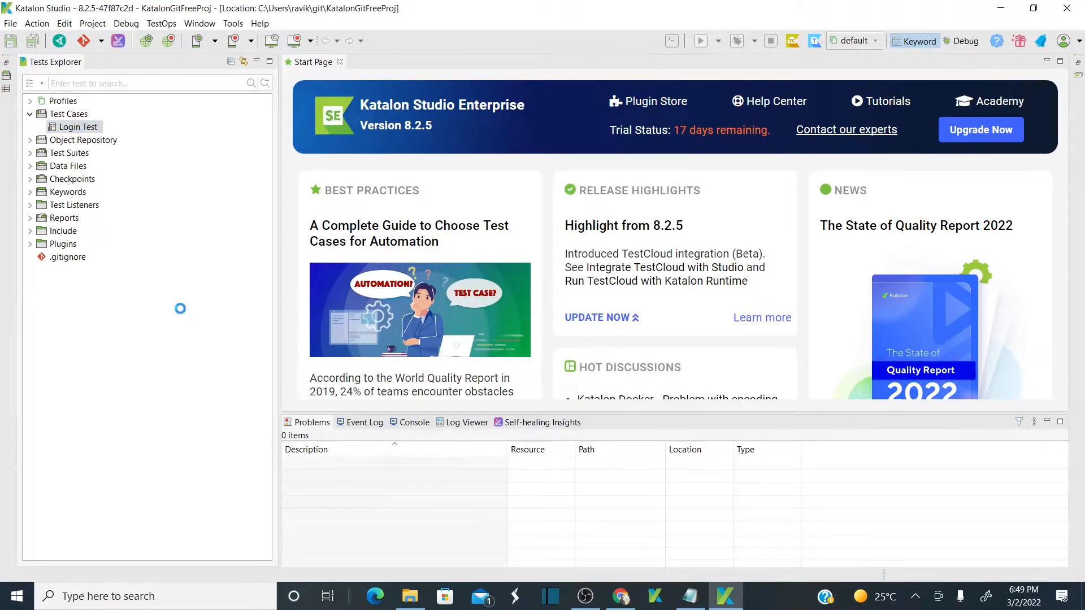
key("alt+Tab")
key("alt+Tab")
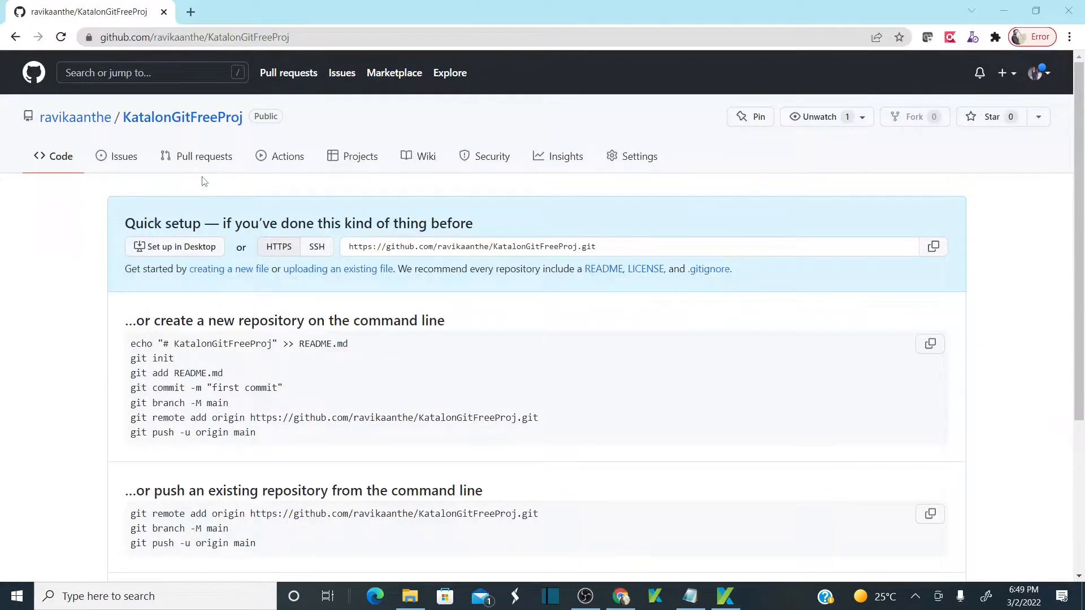
key("alt+Tab")
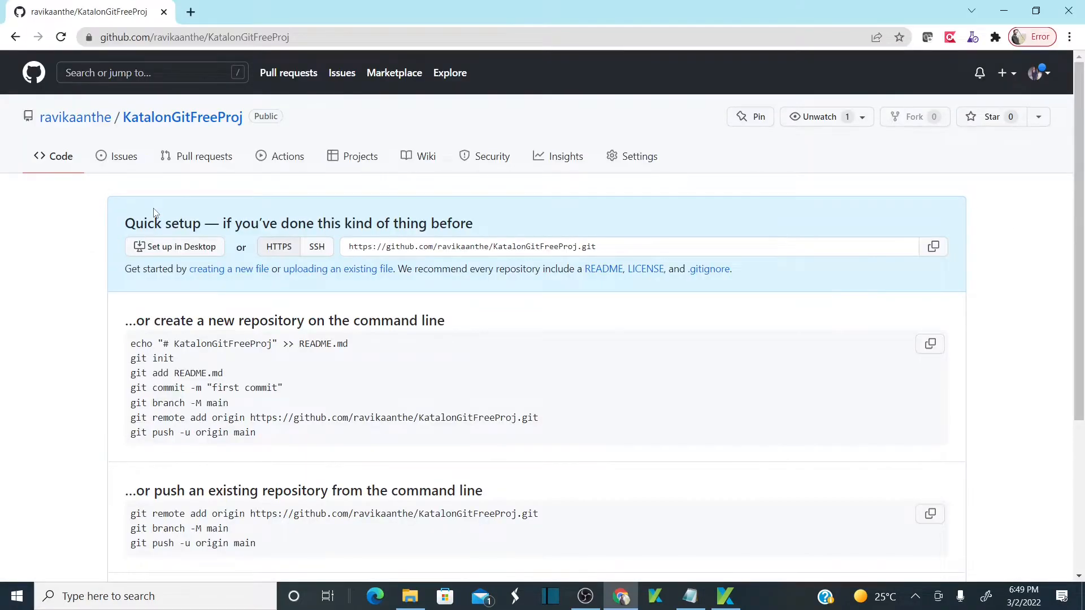
key("alt+Tab")
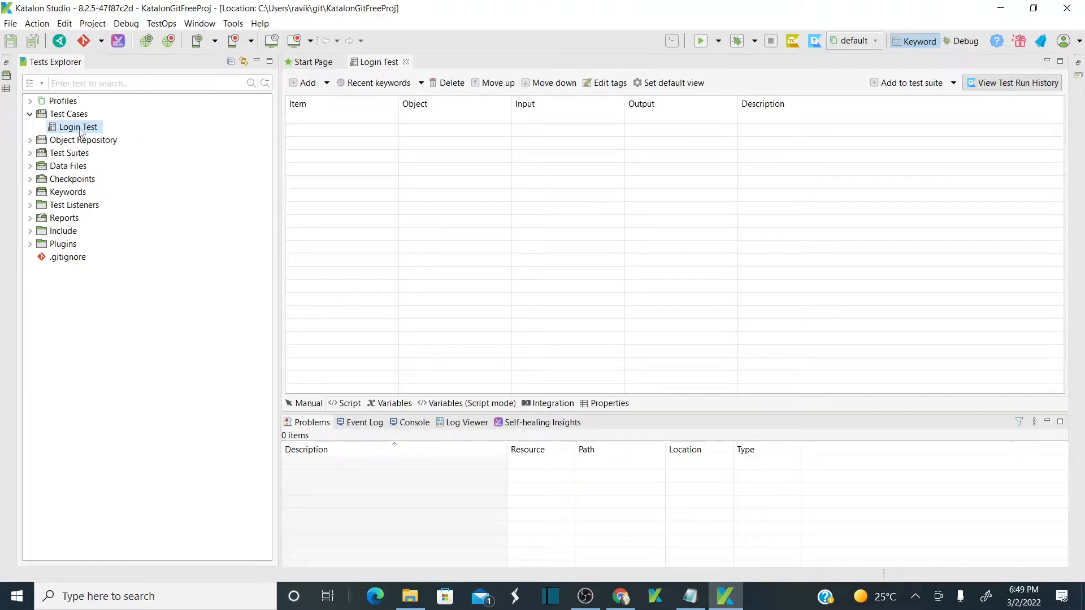
Add an Open Browser Web UI keyword step to Login Test.
left_click(327, 83)
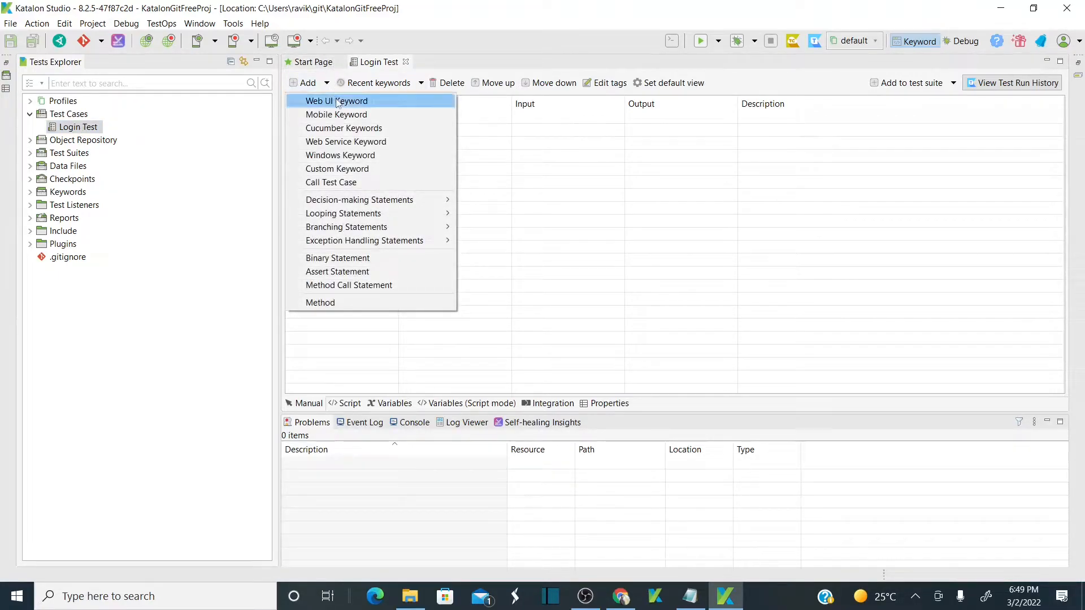
left_click(337, 101)
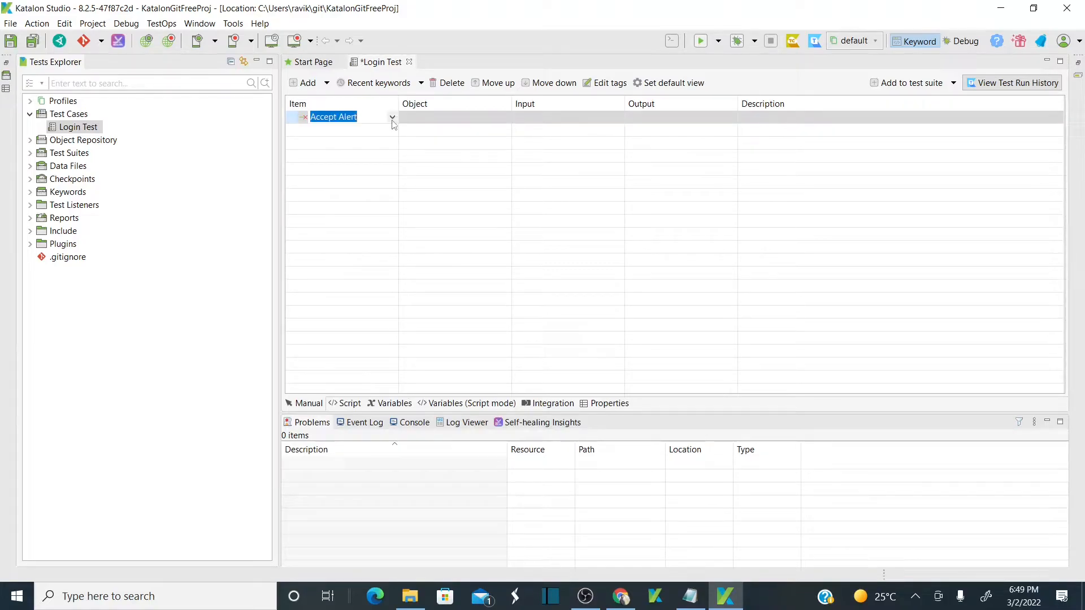
type("Ope")
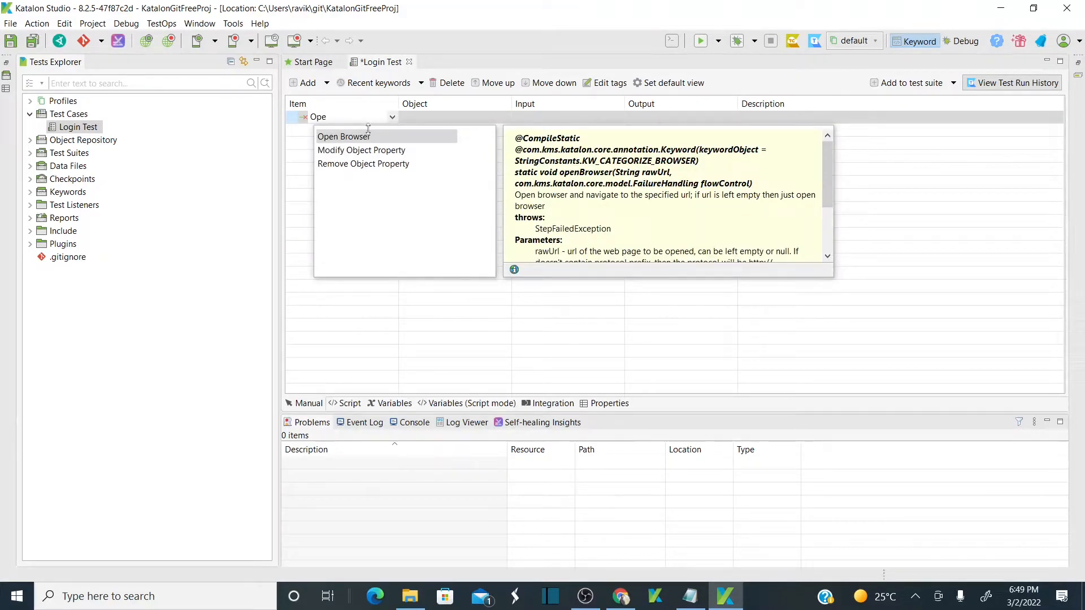
left_click(362, 141)
left_click(455, 119)
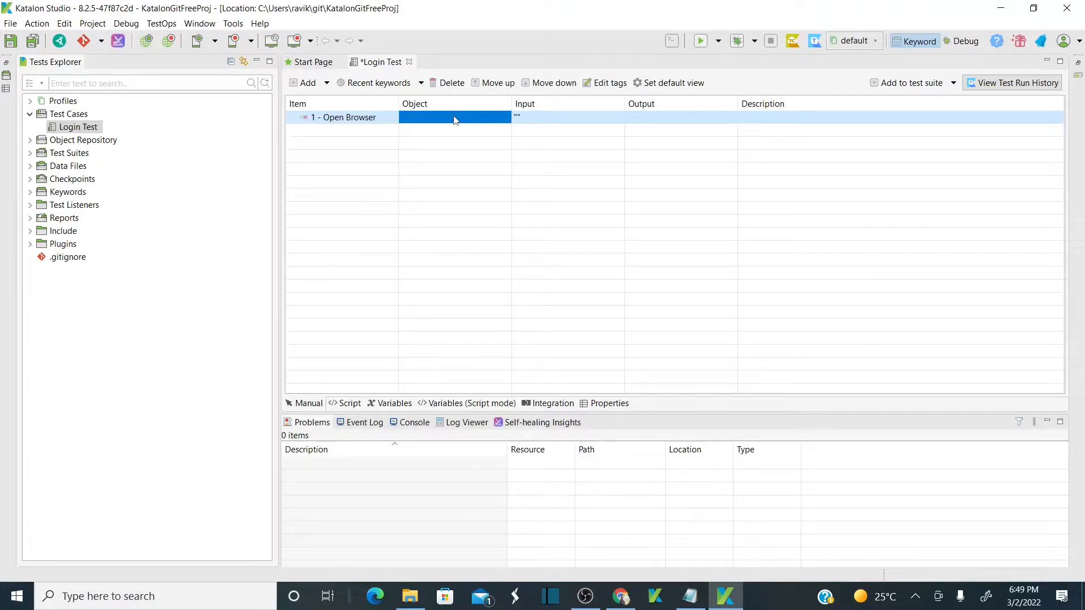
left_click(526, 117)
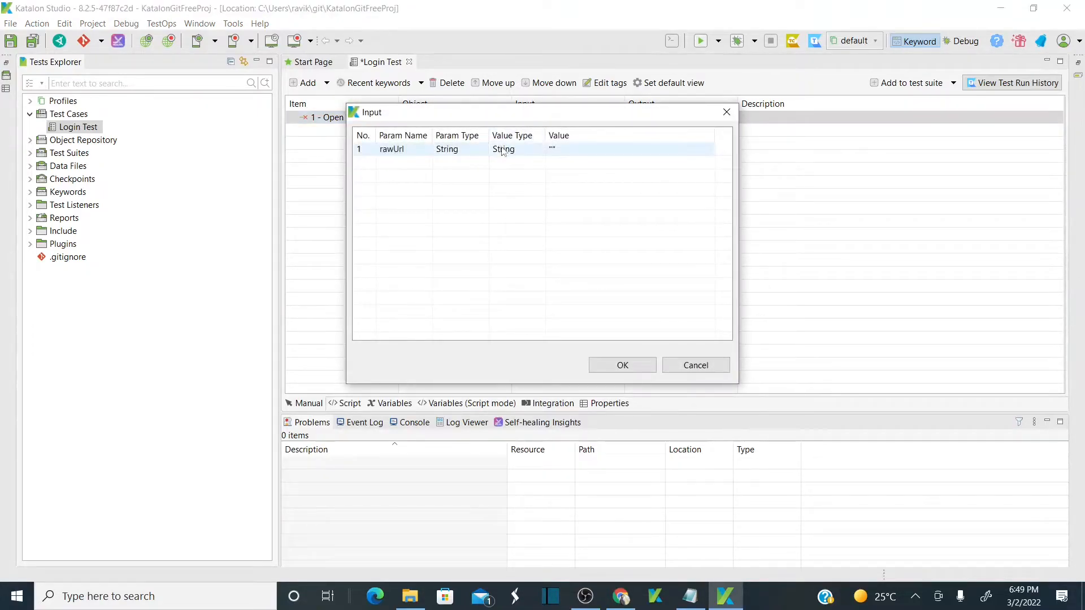
left_click(726, 112)
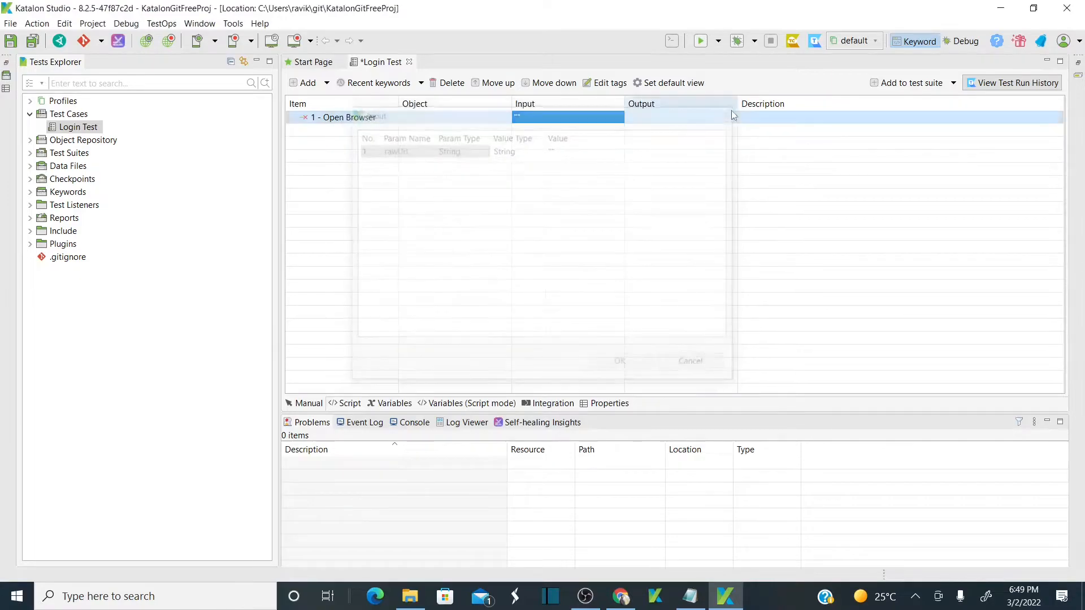
Set the Open Browser step's rawUrl input to google.com.
left_click(457, 117)
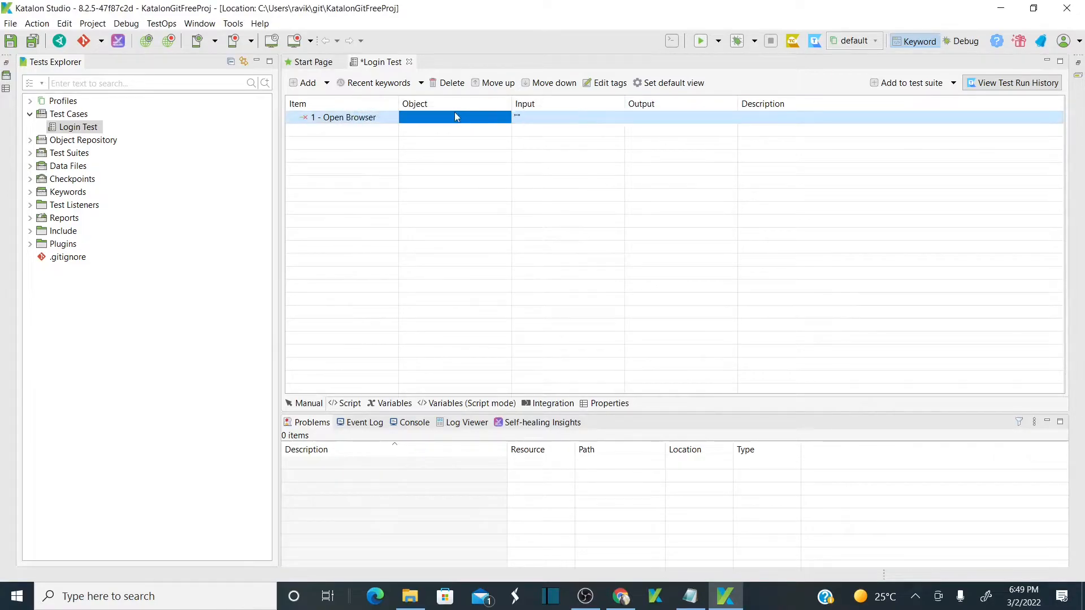
left_click(525, 118)
left_click(567, 150)
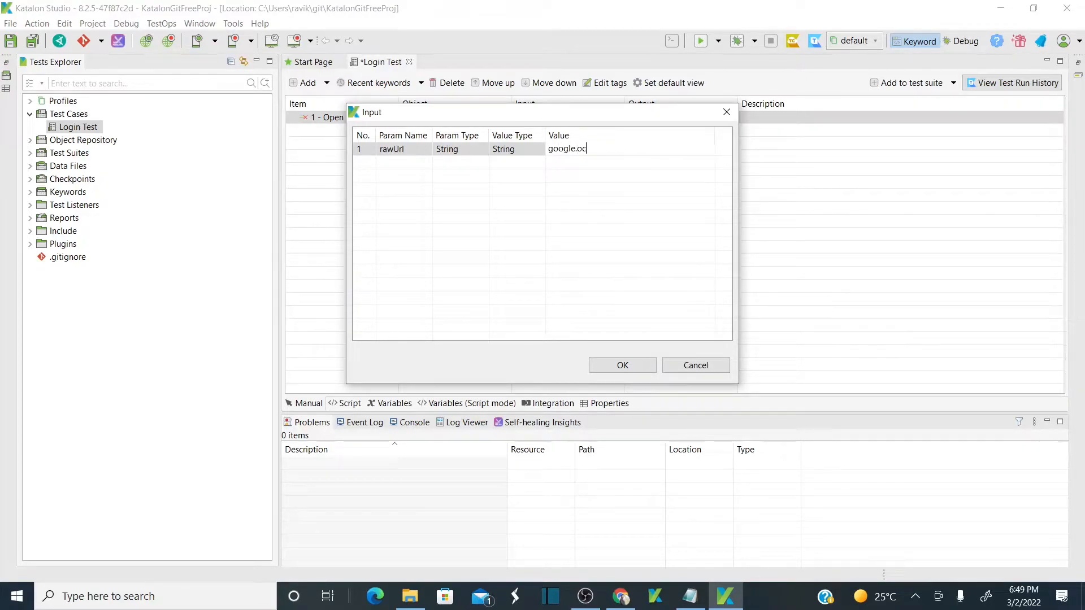
type("google.com")
left_click(622, 367)
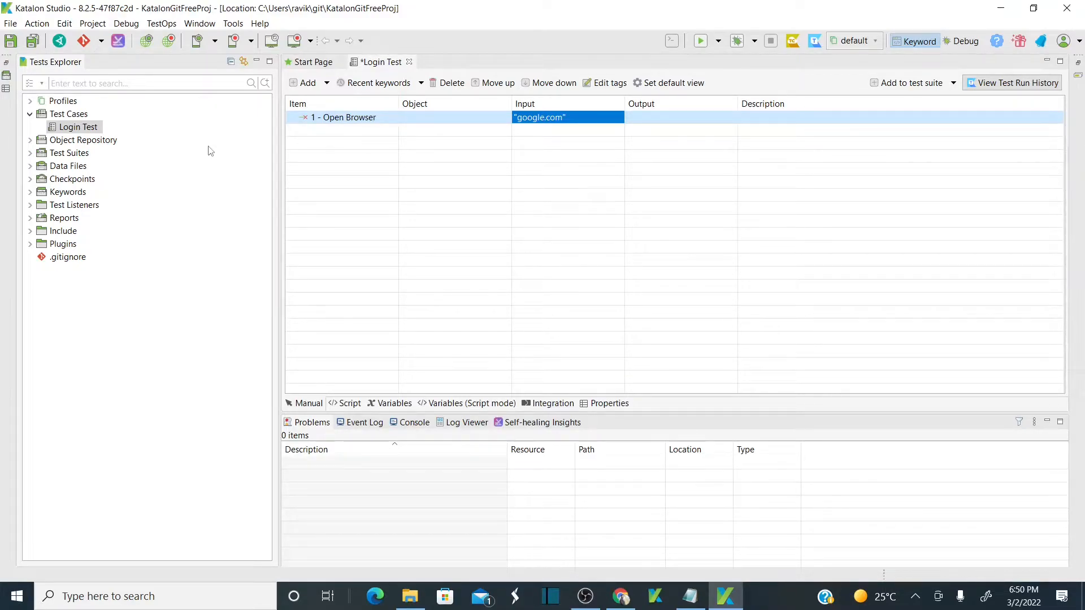
key("alt+Tab")
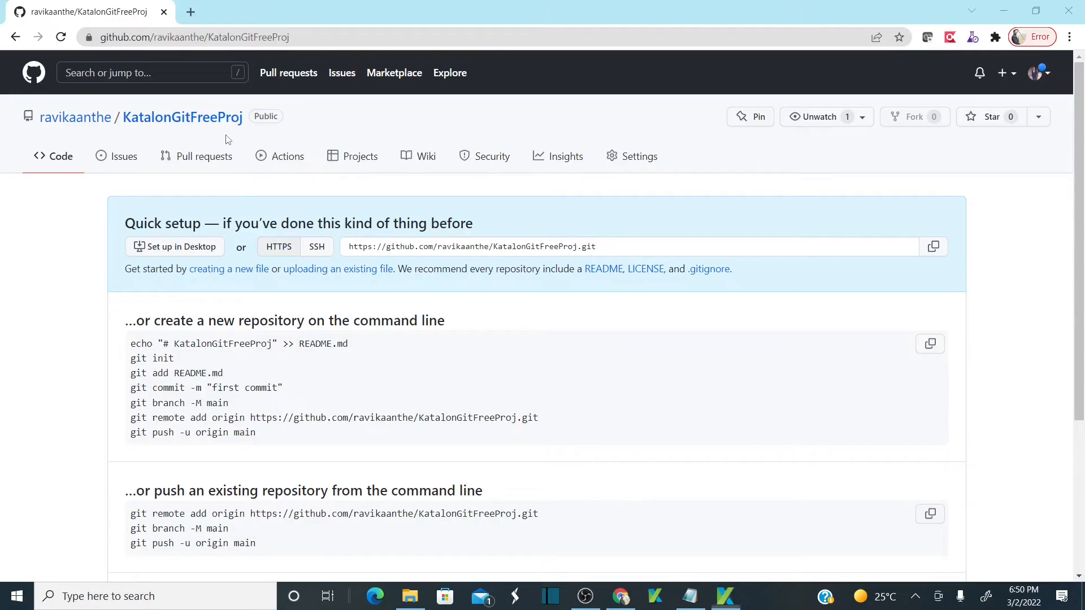
key("alt+Tab")
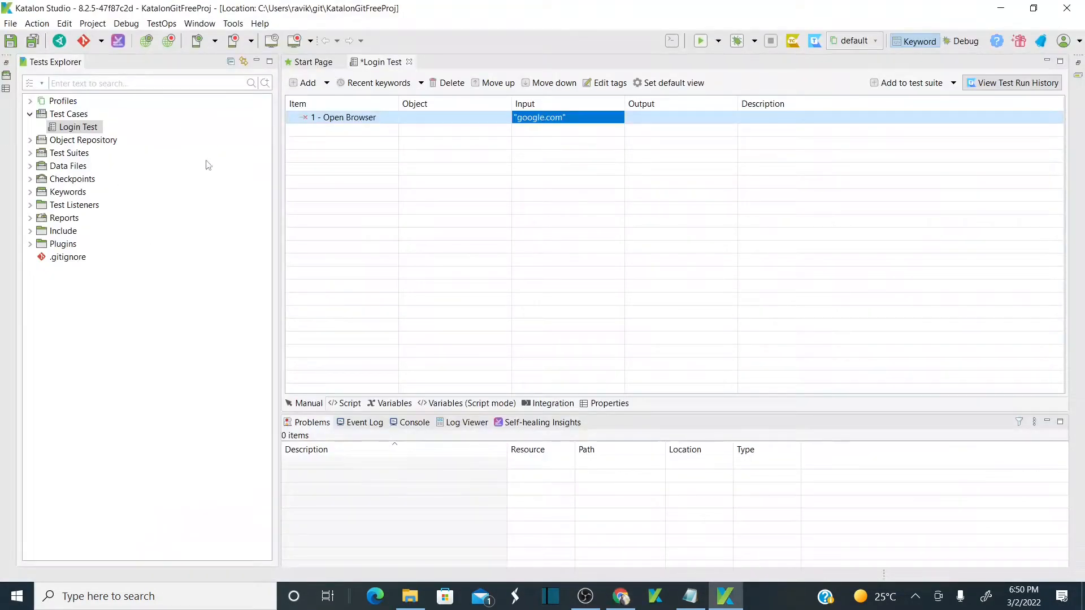
key("alt+Tab")
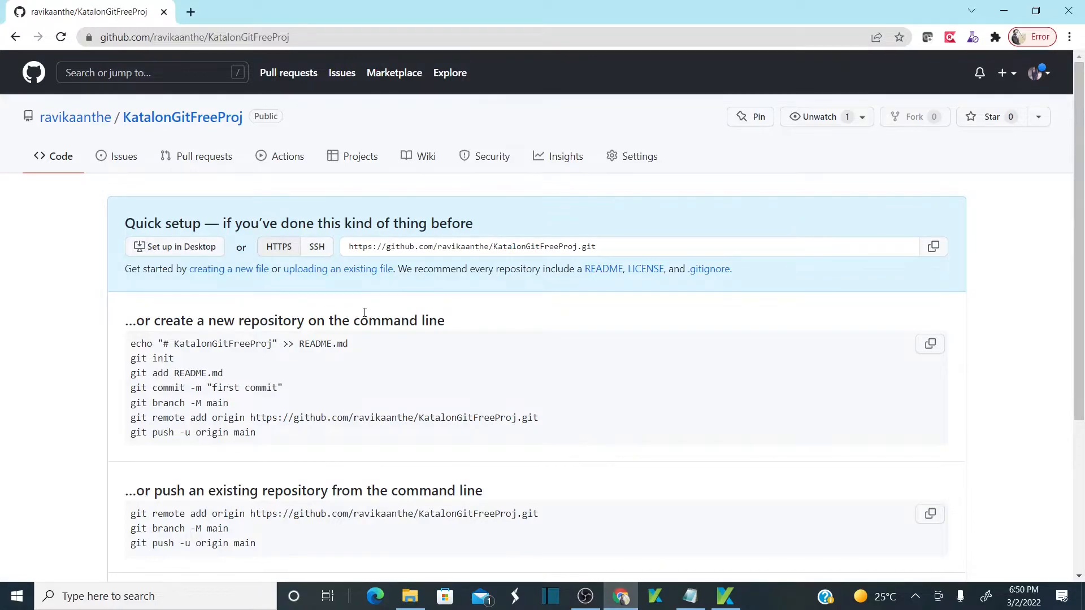
key("alt+Tab")
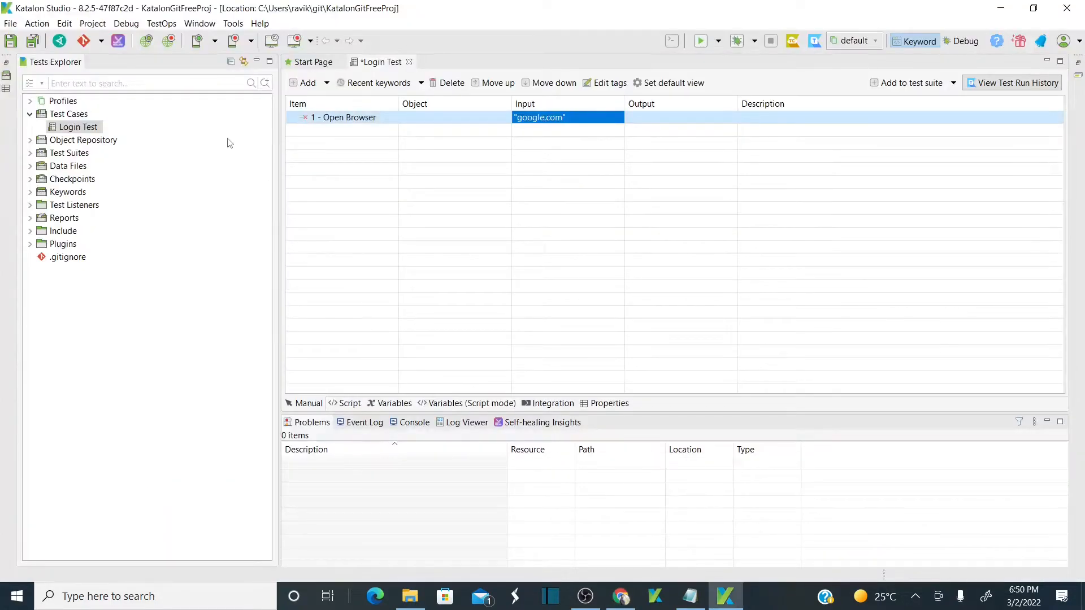
left_click(102, 41)
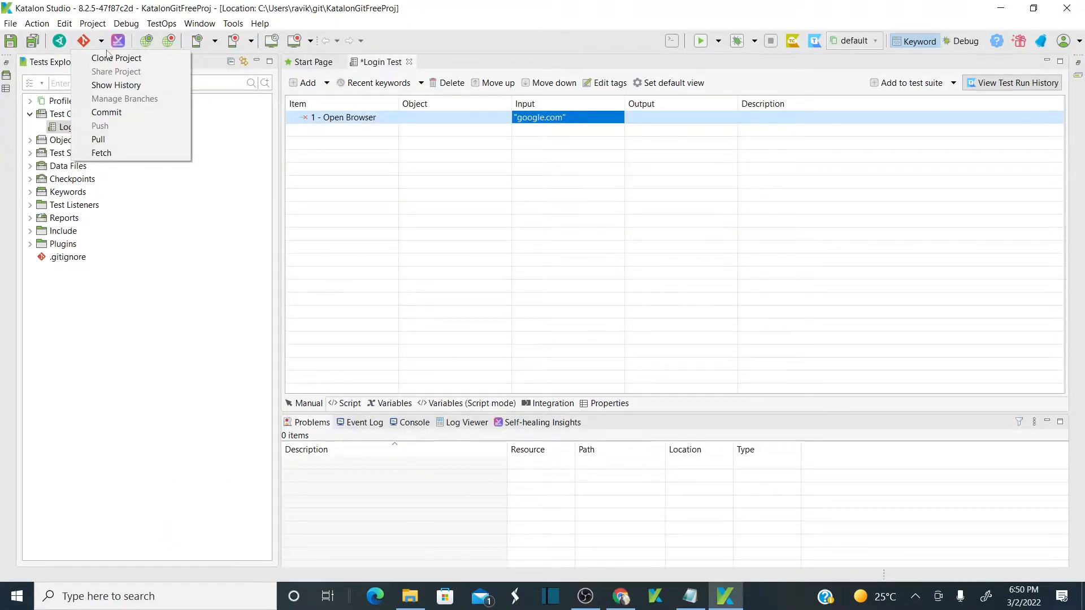
Open Git Staging, maximize it, and stage all 18 unstaged project files.
left_click(136, 113)
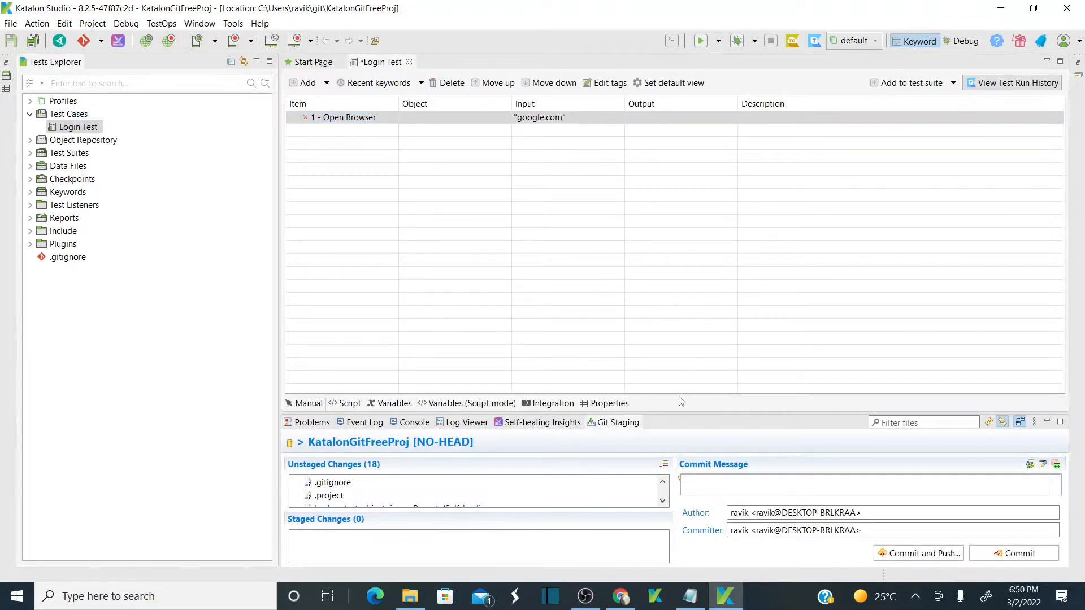
left_click_drag(677, 412, 631, 219)
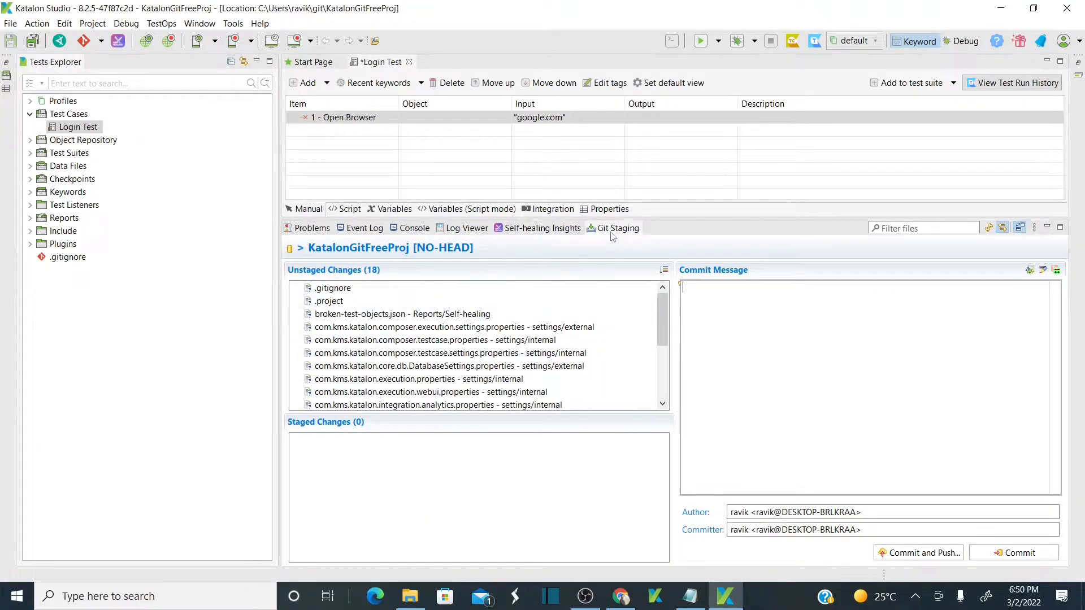
double_click(615, 228)
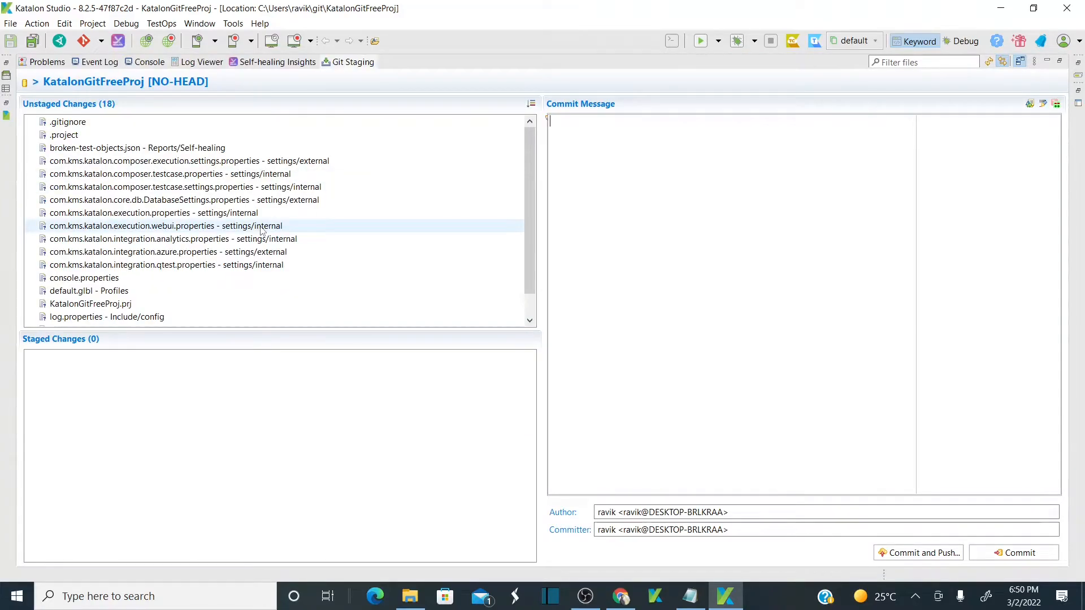
left_click(291, 226)
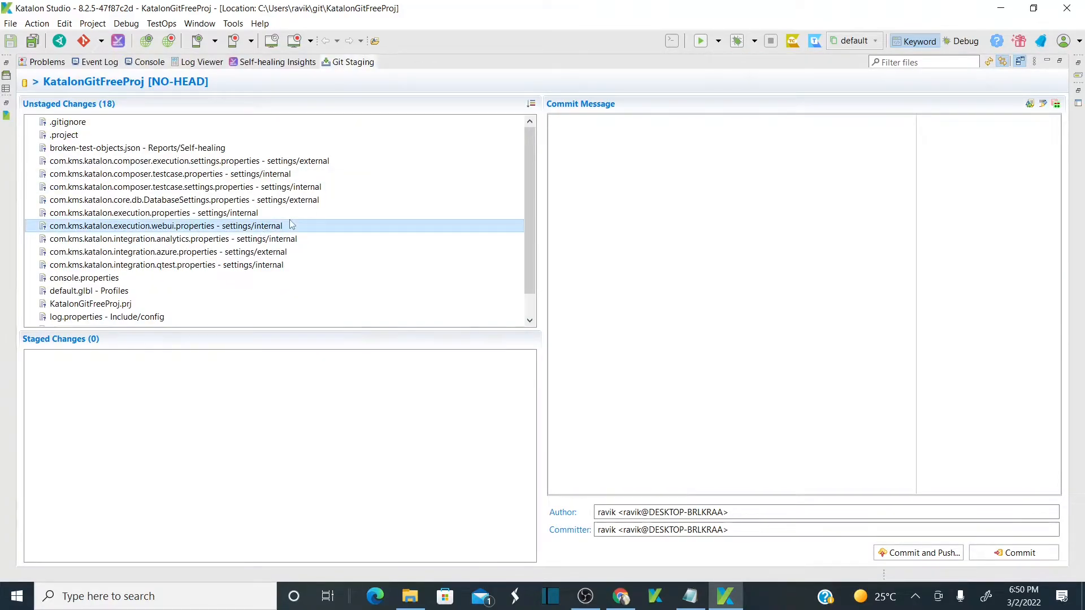
key("ctrl+a")
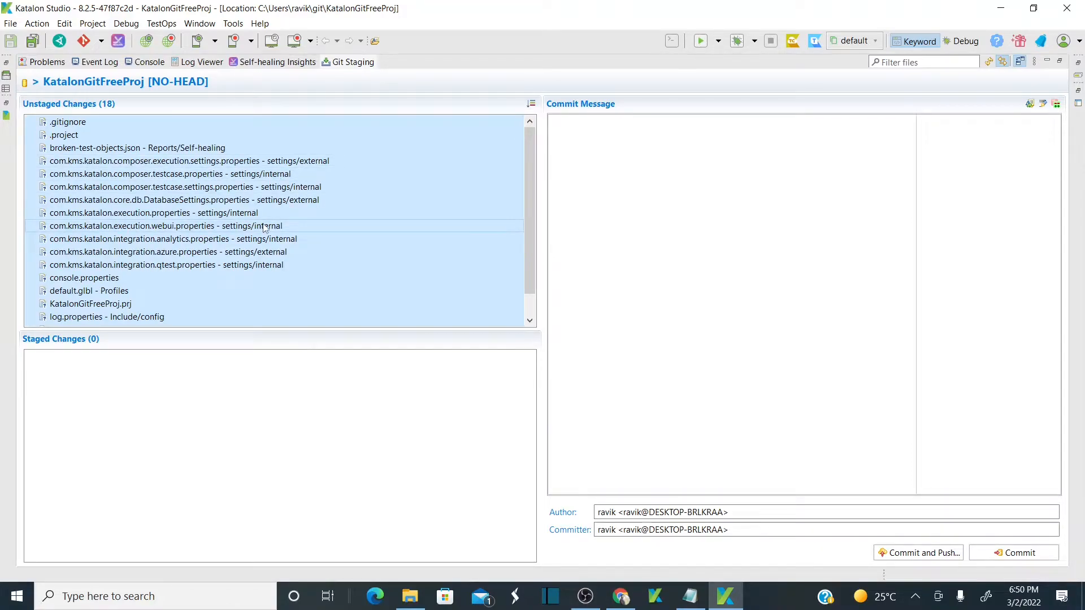
left_click_drag(264, 227, 168, 452)
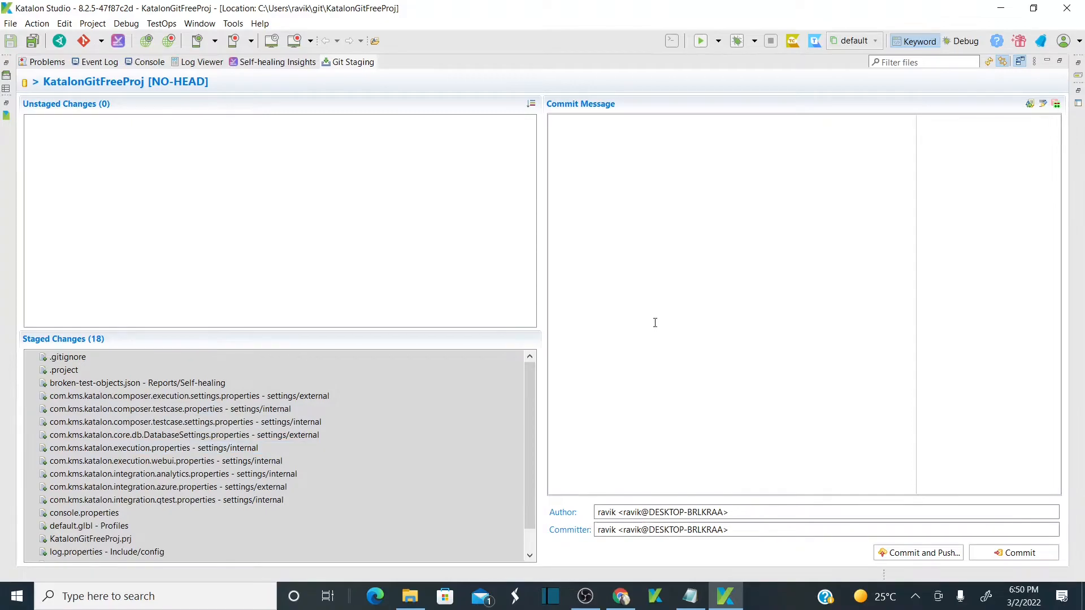
Commit with message 'Add project to GitRepository' using Commit and Push.
left_click(673, 187)
type("First Proje")
key("ctrl+BackSpace")
key("ctrl+BackSpace")
type("Add project")
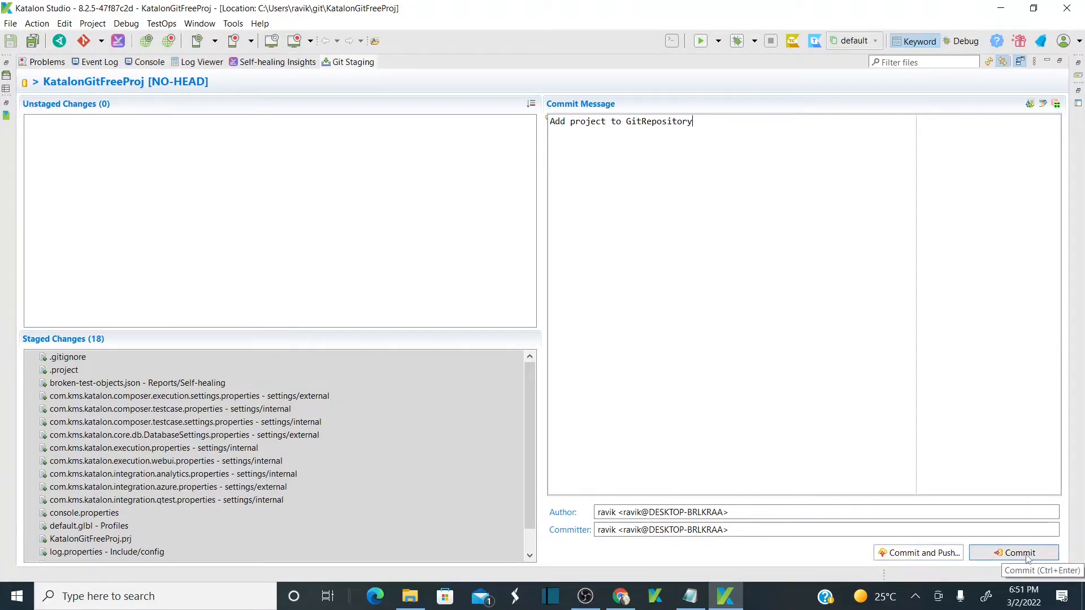
left_click(913, 554)
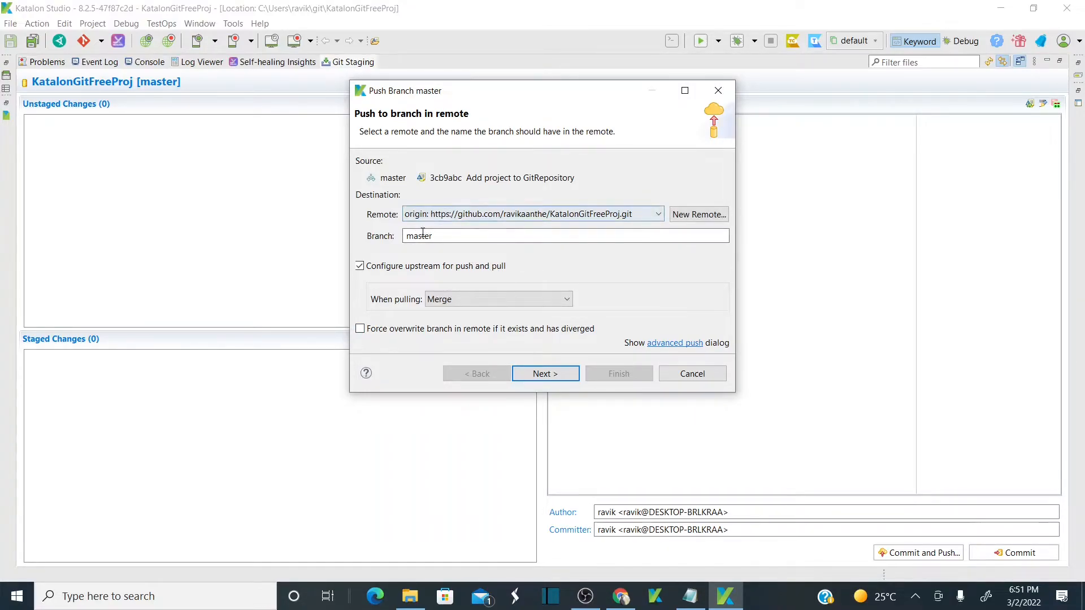
Push master to GitHub as a new master branch and restore the Git Staging view.
left_click(546, 374)
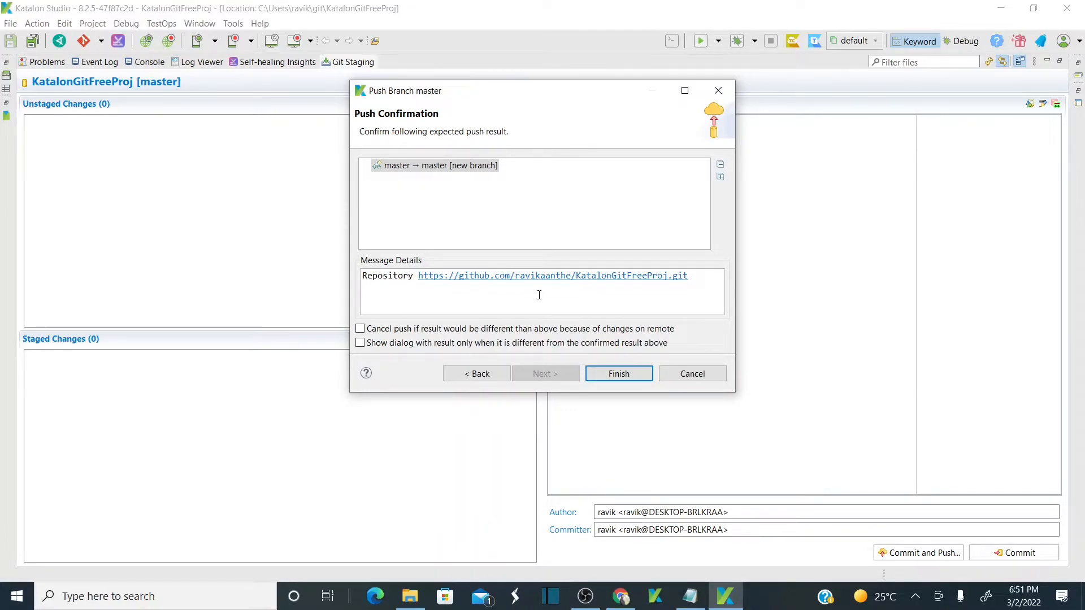
left_click(436, 165)
left_click(619, 374)
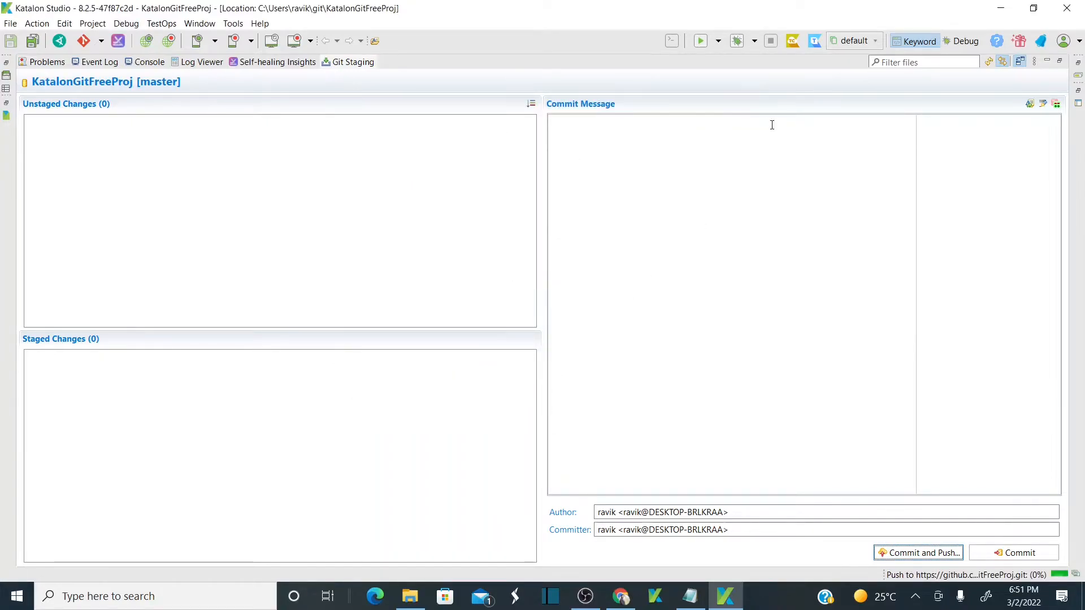
double_click(356, 64)
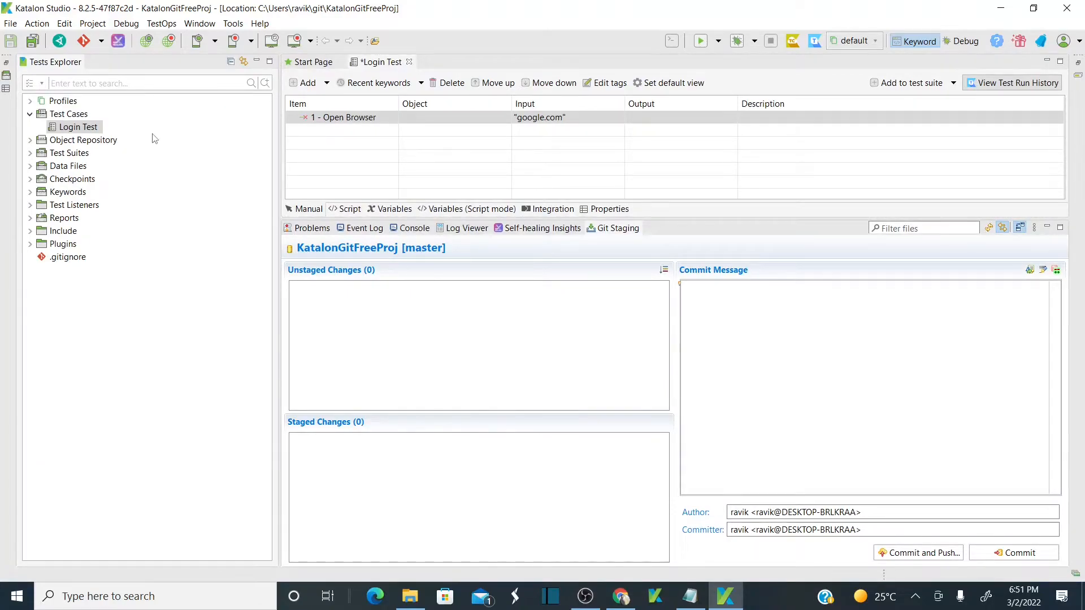
key("alt+Tab")
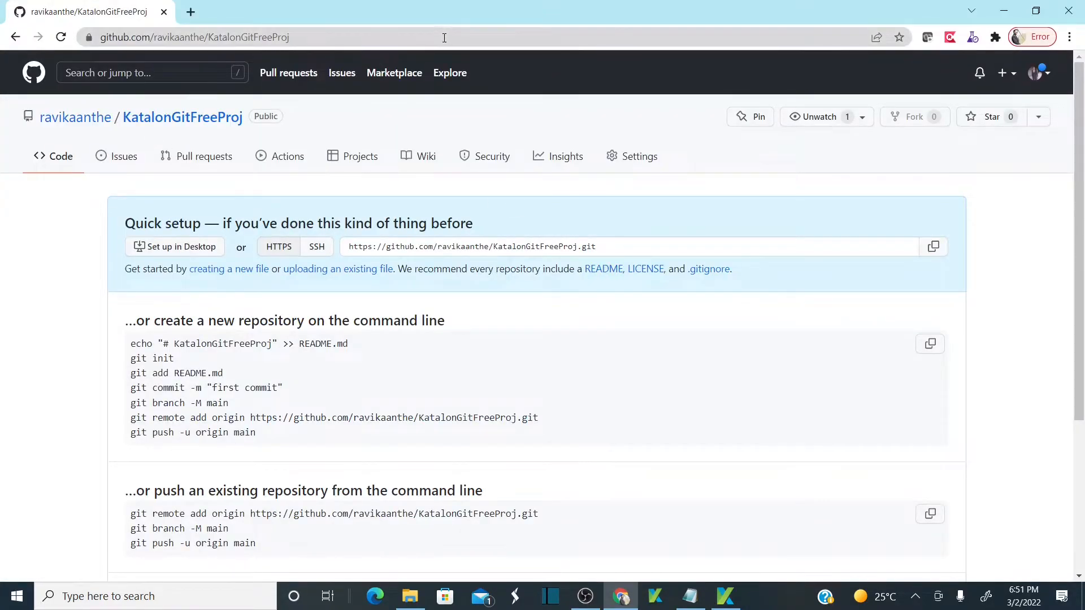
Reload the GitHub repo page to confirm the pushed project, including Login Test.tc under Test Cases.
left_click(430, 44)
key("Return")
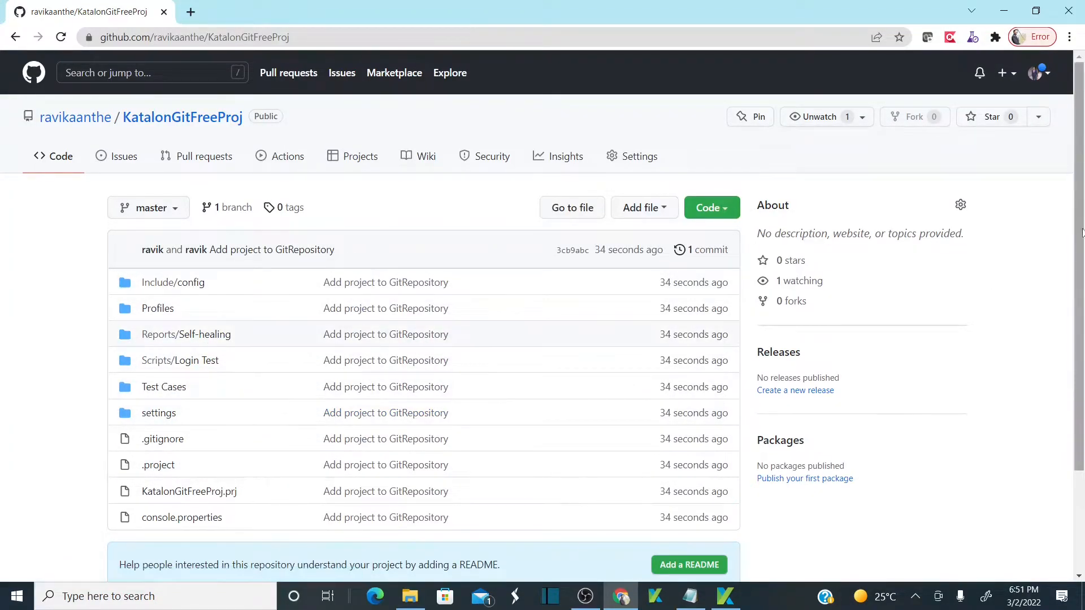
scroll(1080, 233, "down", 3)
scroll(1076, 187, "up", 3)
key("alt+Tab")
key("alt+Tab")
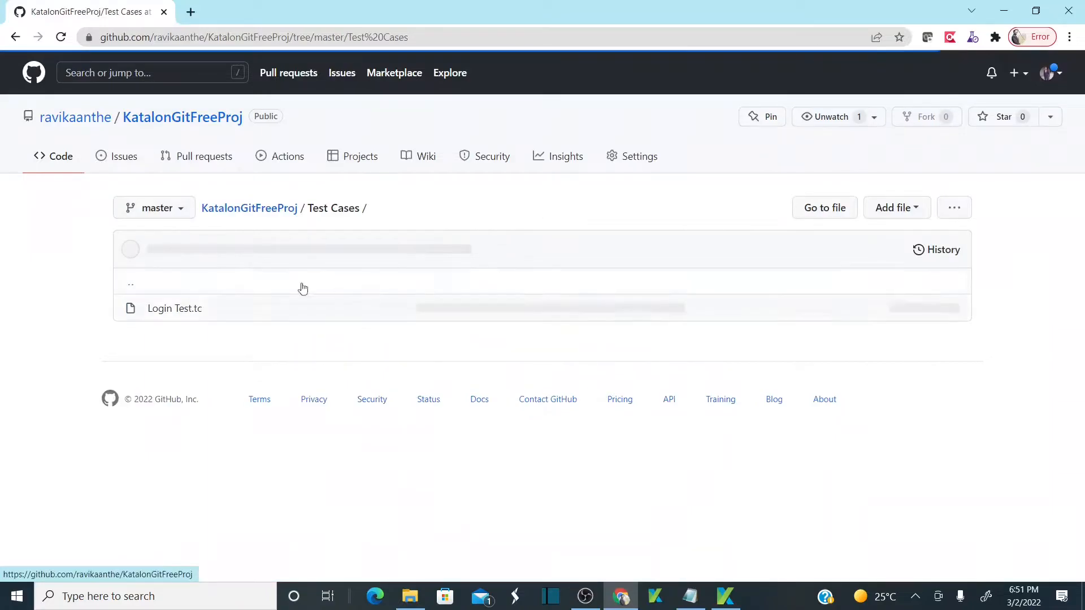
key("alt+Tab")
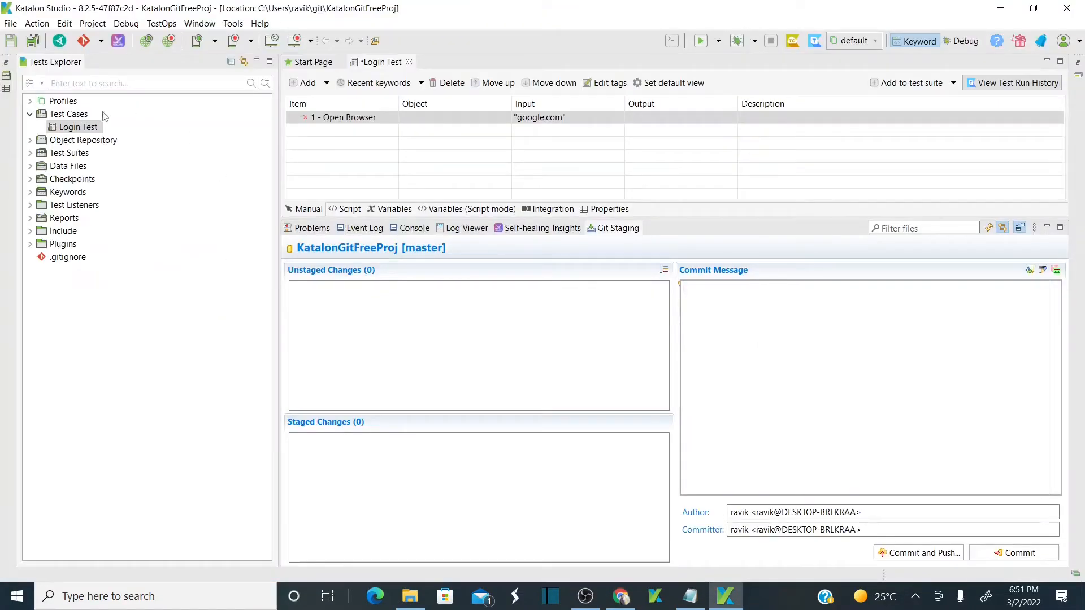
key("alt+Tab")
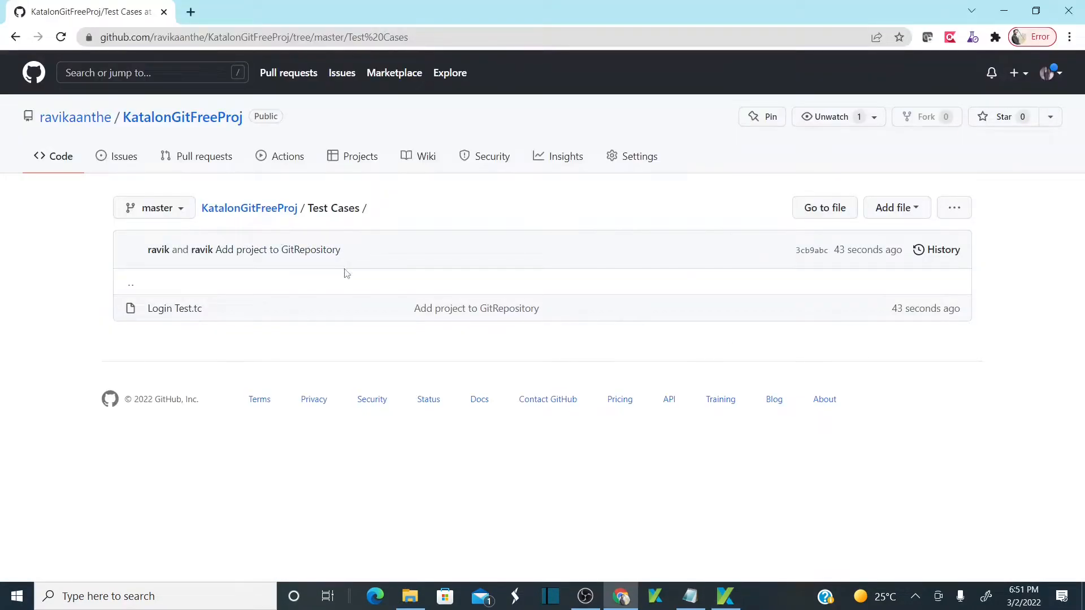
key("alt+Tab")
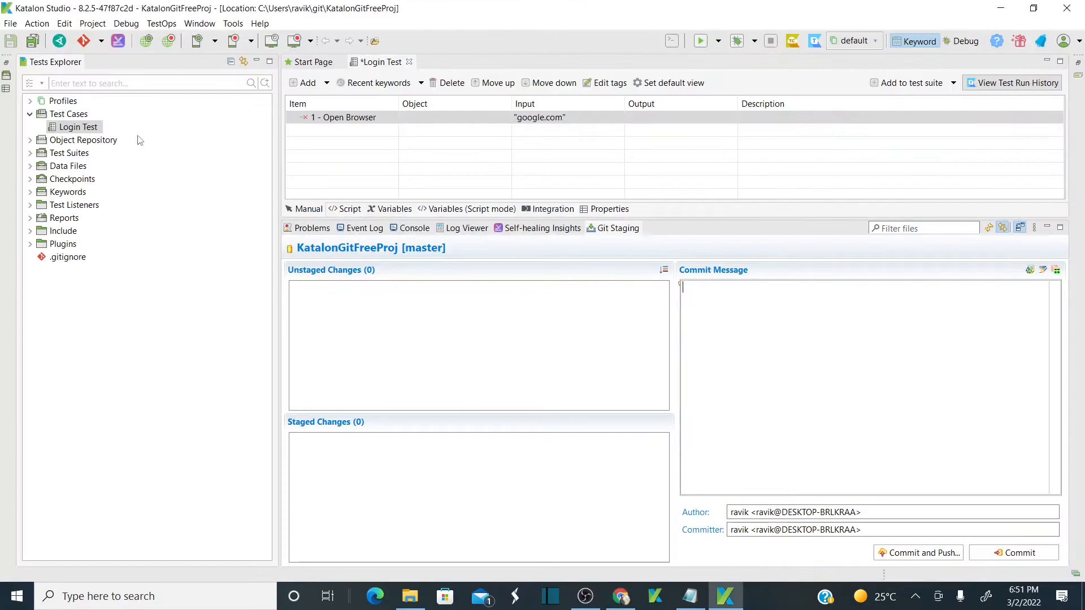
Delete the Login Test test case from Tests Explorer, confirming with Yes.
right_click(85, 129)
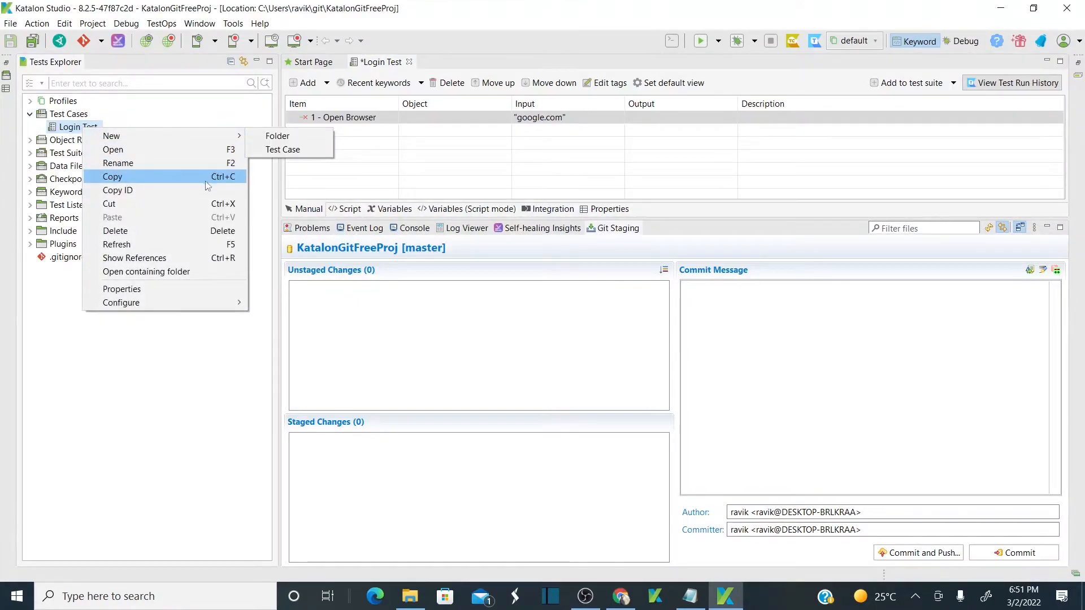
left_click(192, 230)
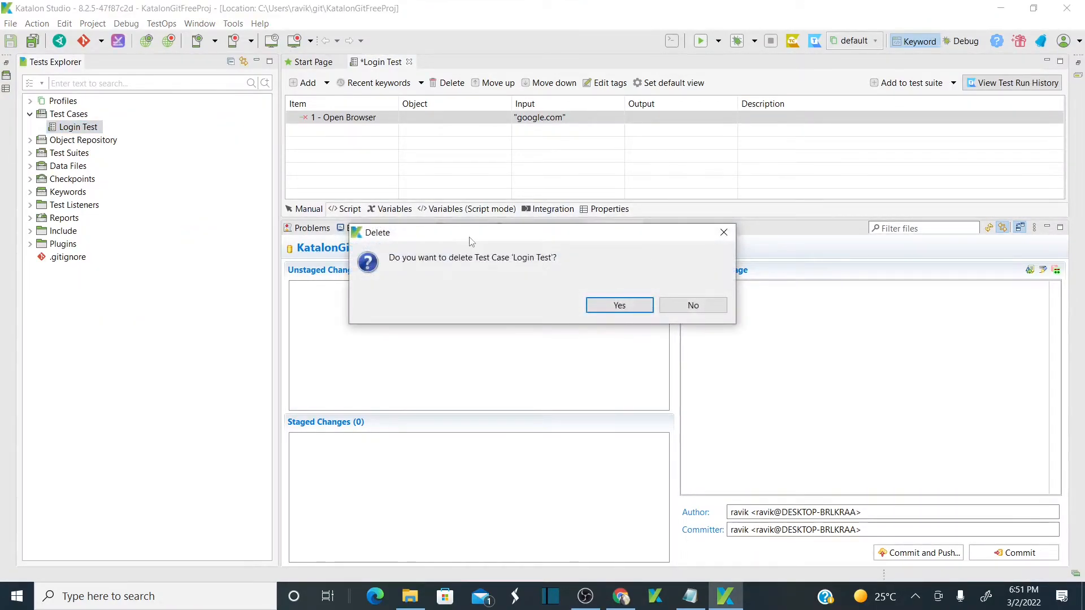
left_click(617, 304)
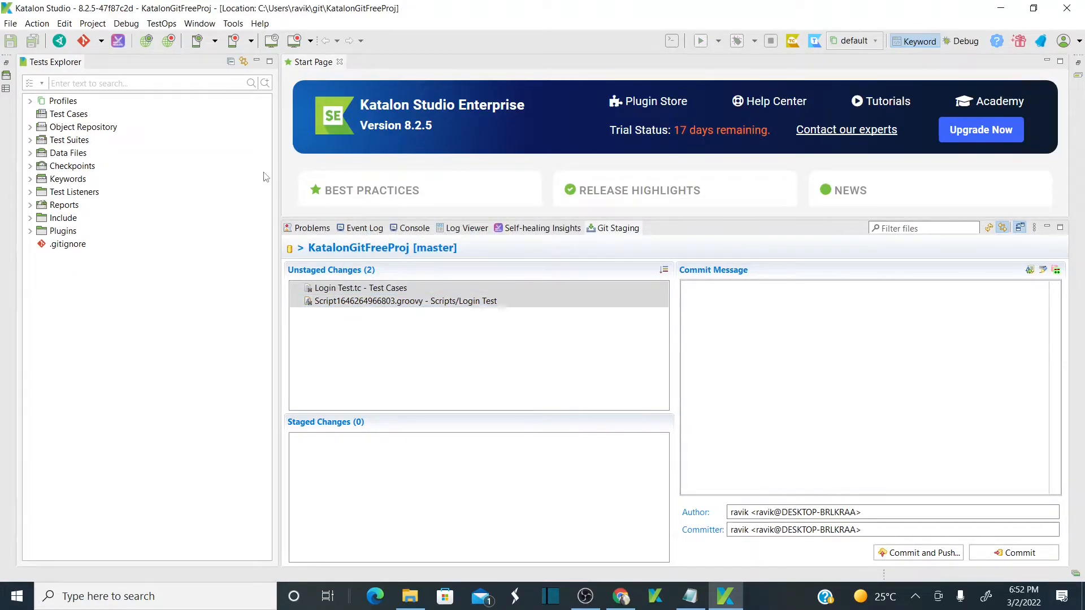
Stage both deleted files, Login Test.tc and its Groovy script.
left_click(418, 289)
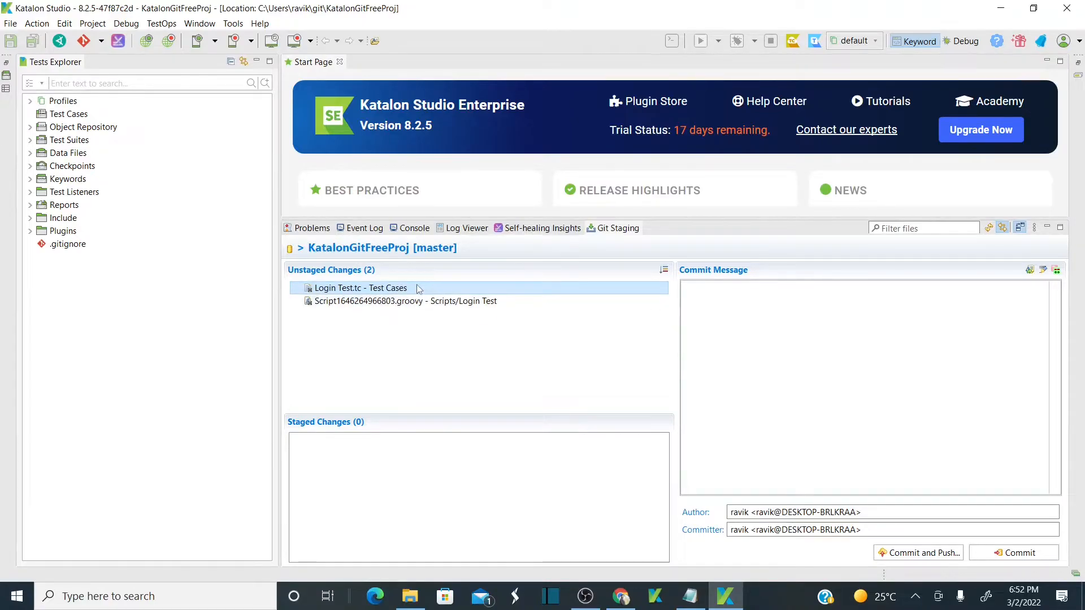
key("ctrl+a")
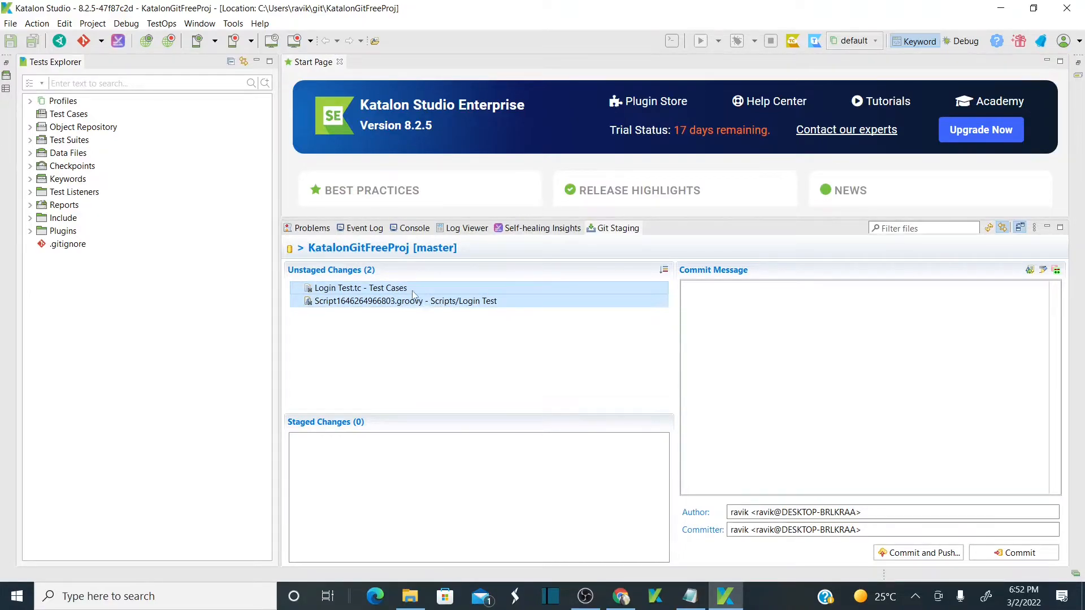
left_click_drag(411, 288, 438, 486)
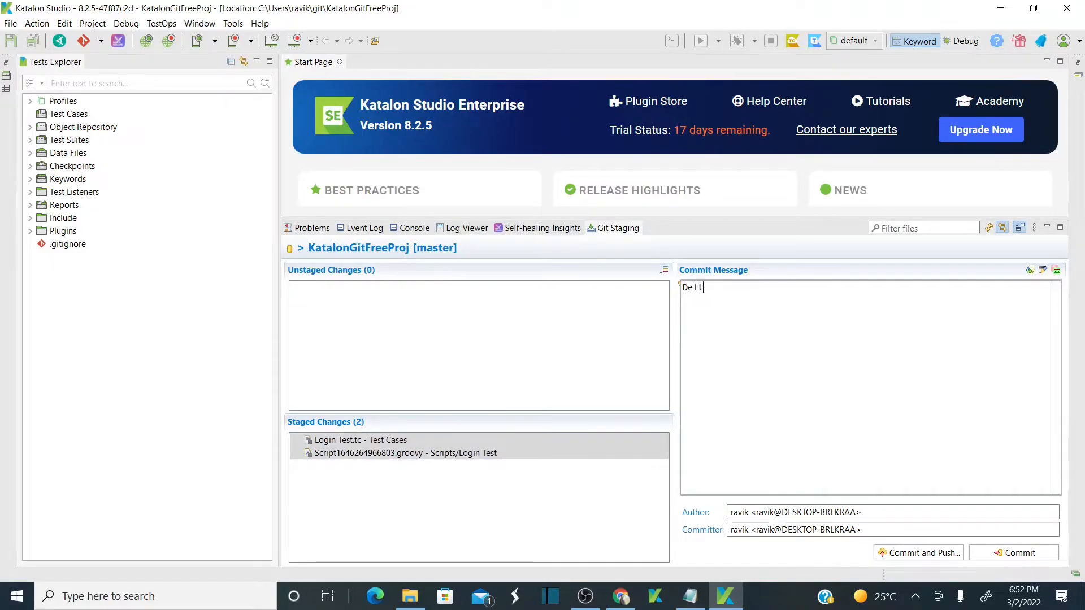
Commit the deletion with message 'Deleted Test Case' and push it to origin.
key("BackSpace")
type("ete")
type("d Test Case")
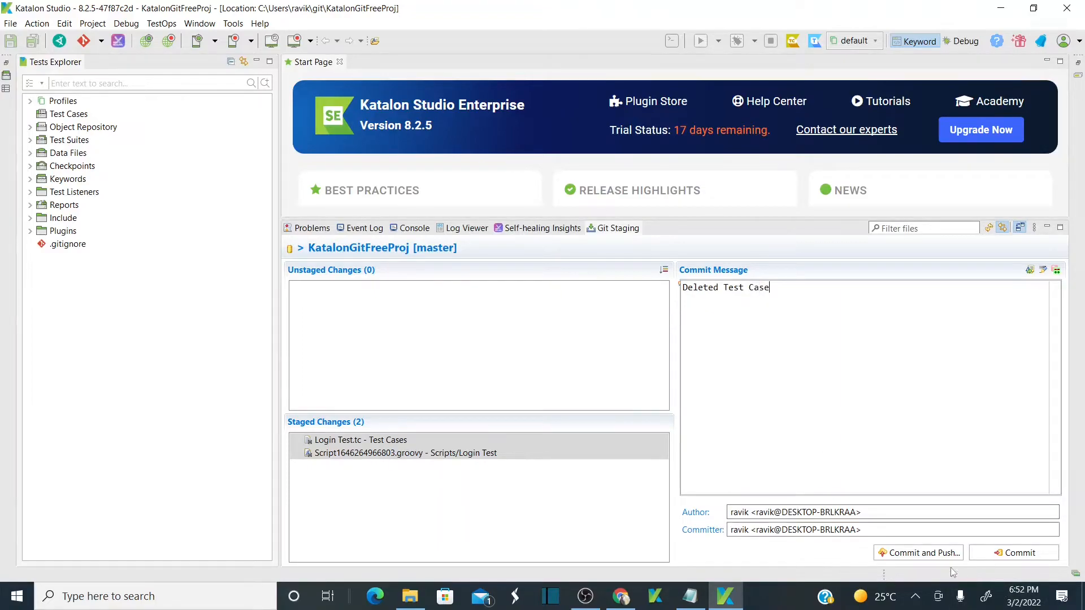
left_click(937, 556)
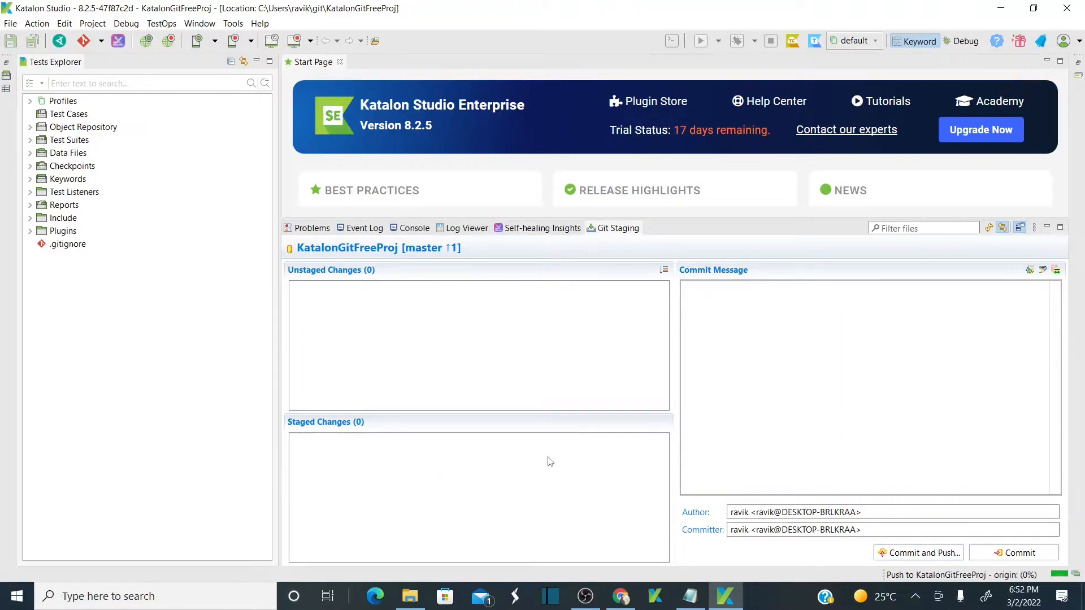
key("alt+Tab")
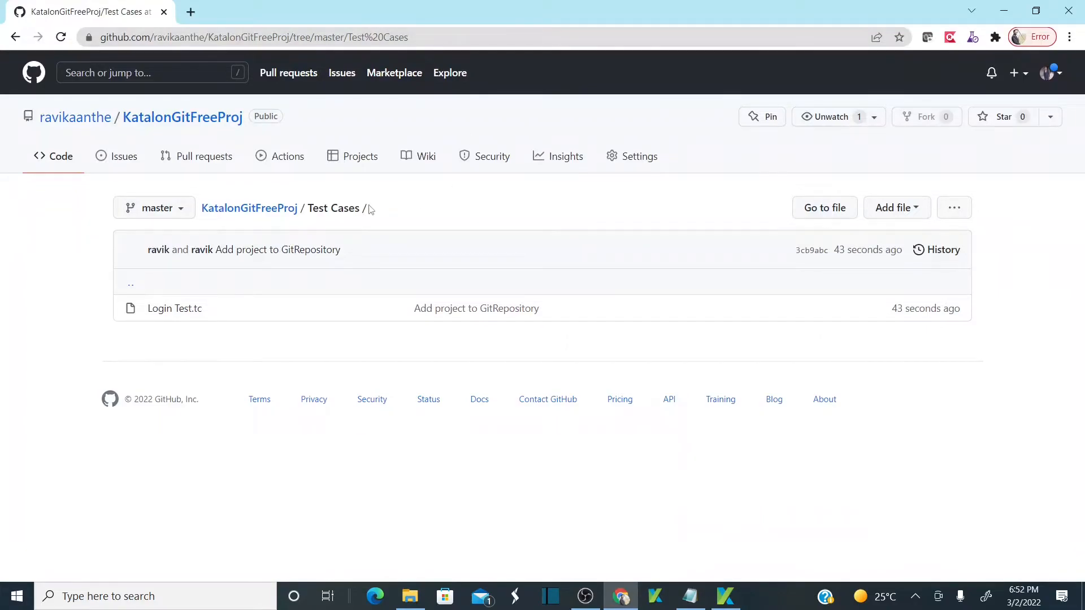
Check that the KatalonGitFreeProj root shows 2 commits, the latest 'Deleted Test Case'.
left_click(292, 210)
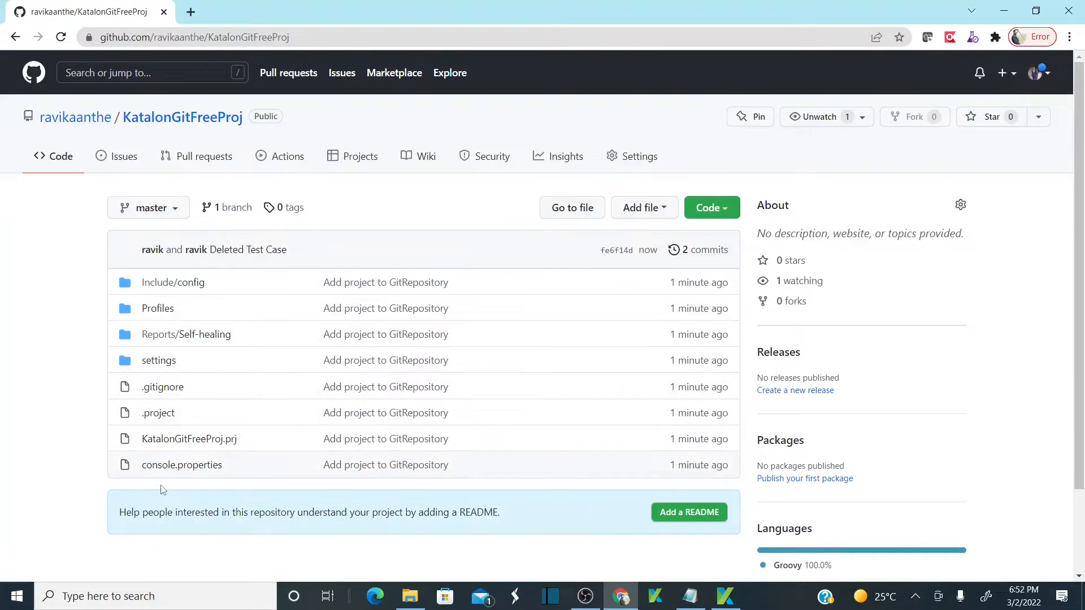
key("alt+Tab")
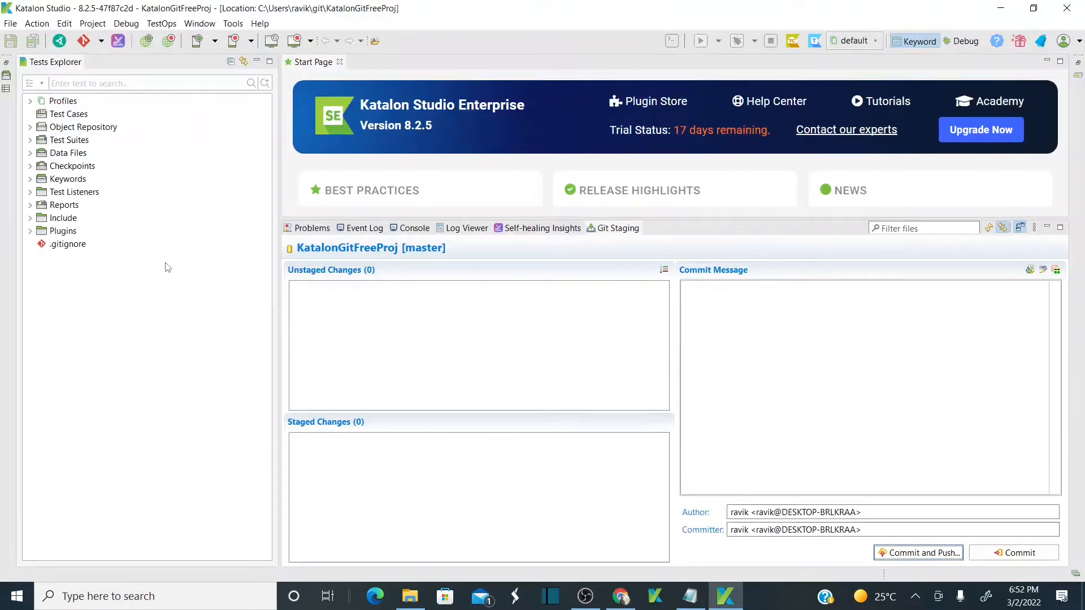
Create a new test case named 'Lgoin Test' in the Test Cases folder.
right_click(85, 113)
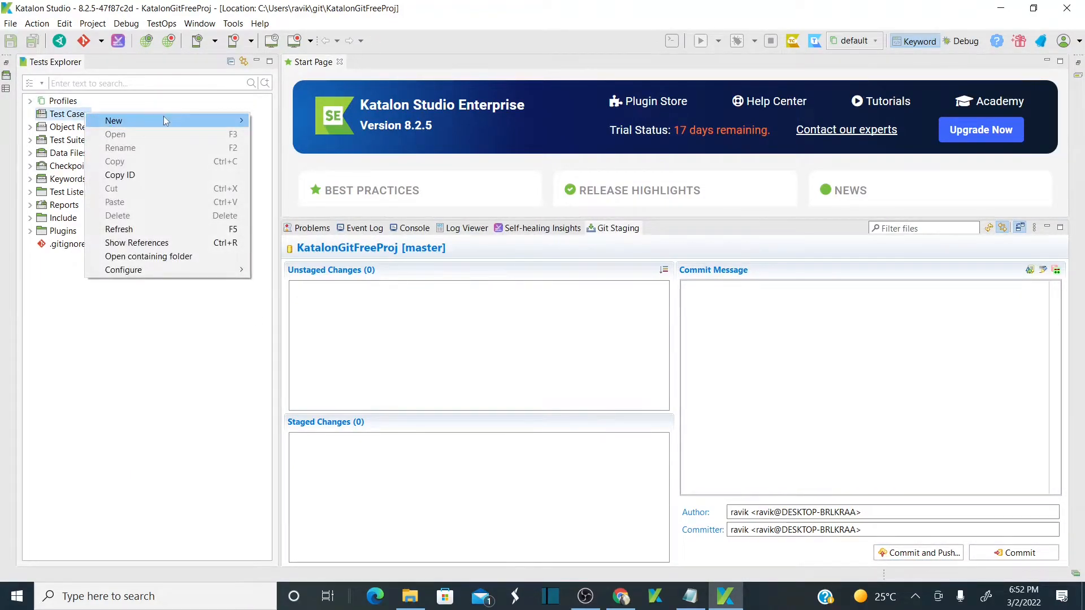
mouse_move(164, 120)
left_click(298, 135)
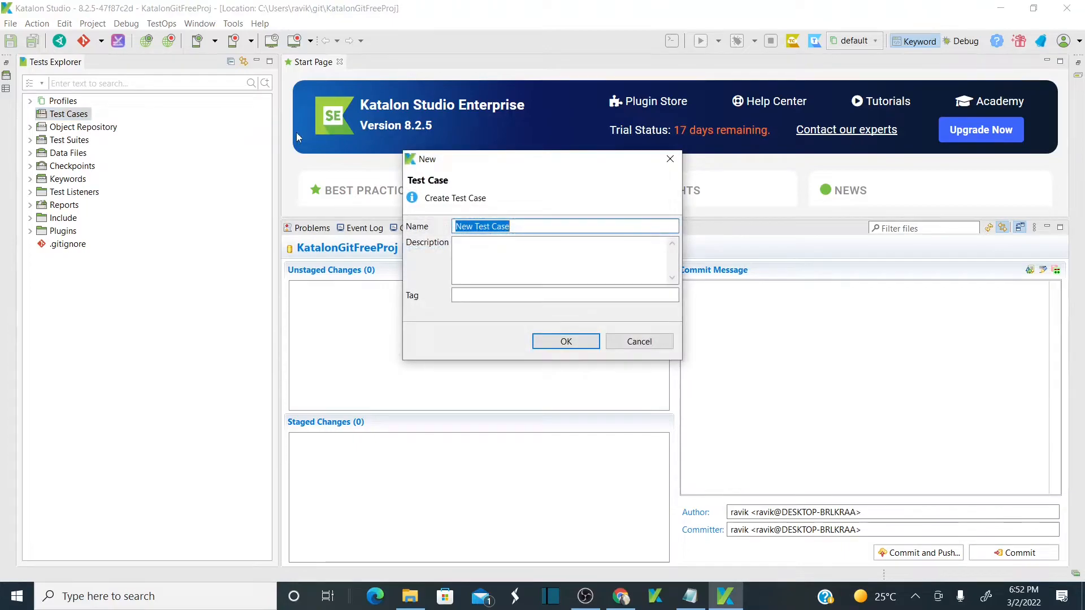
type("Lgoin")
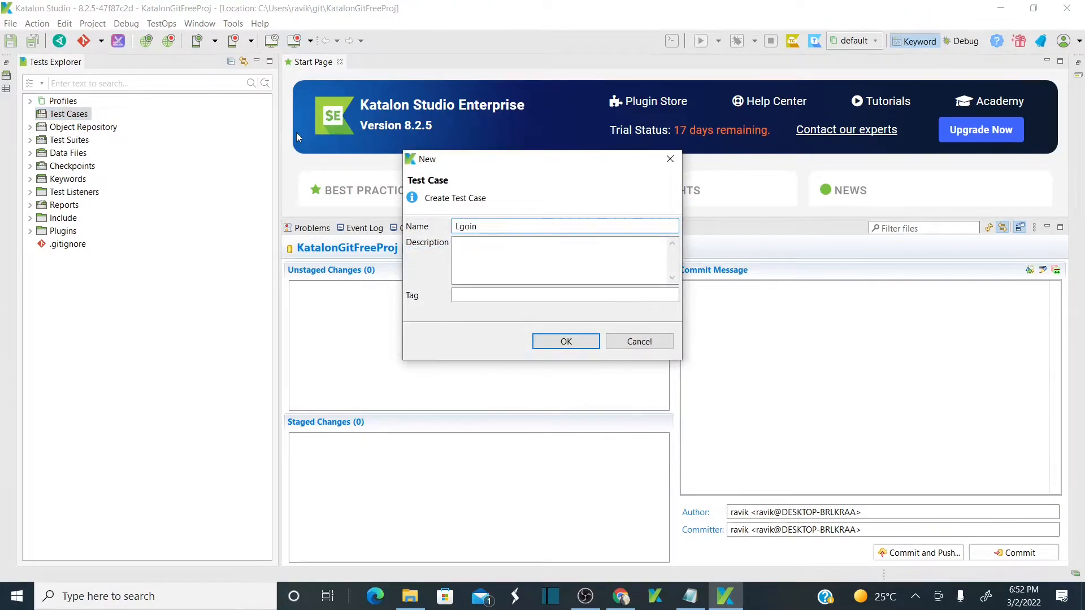
type(" Test")
left_click(561, 337)
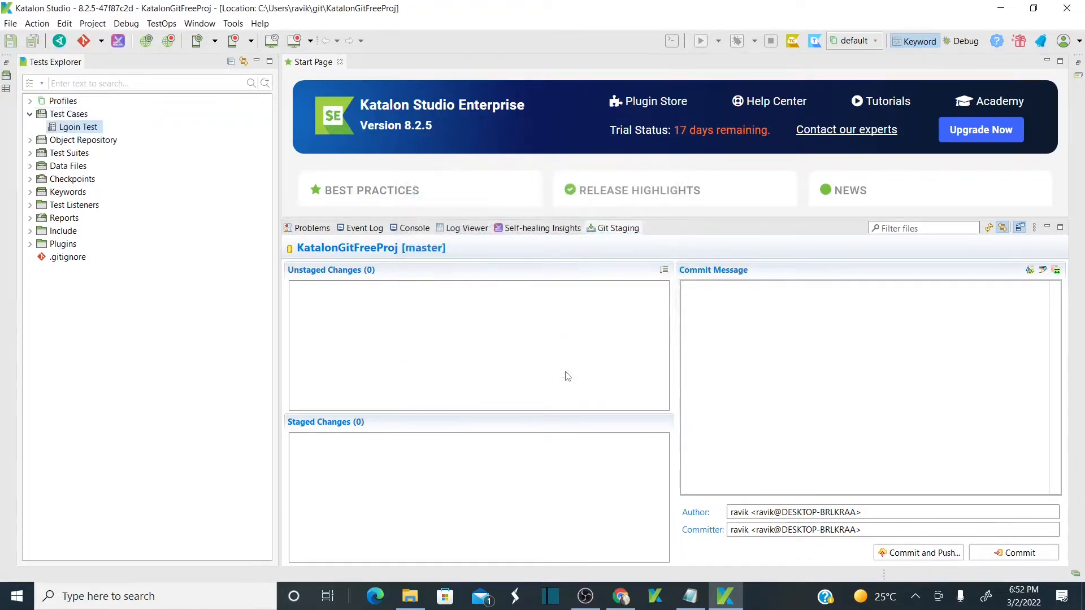
Open the TestProject demo page at example.testproject.io/web/ in a new Chrome tab.
left_click(620, 596)
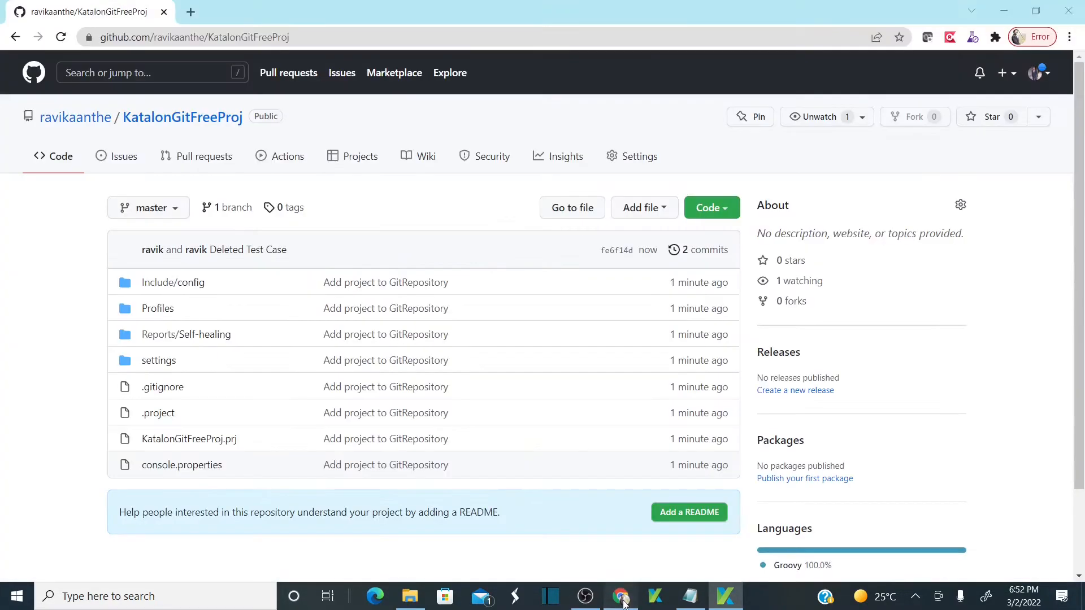
left_click(191, 12)
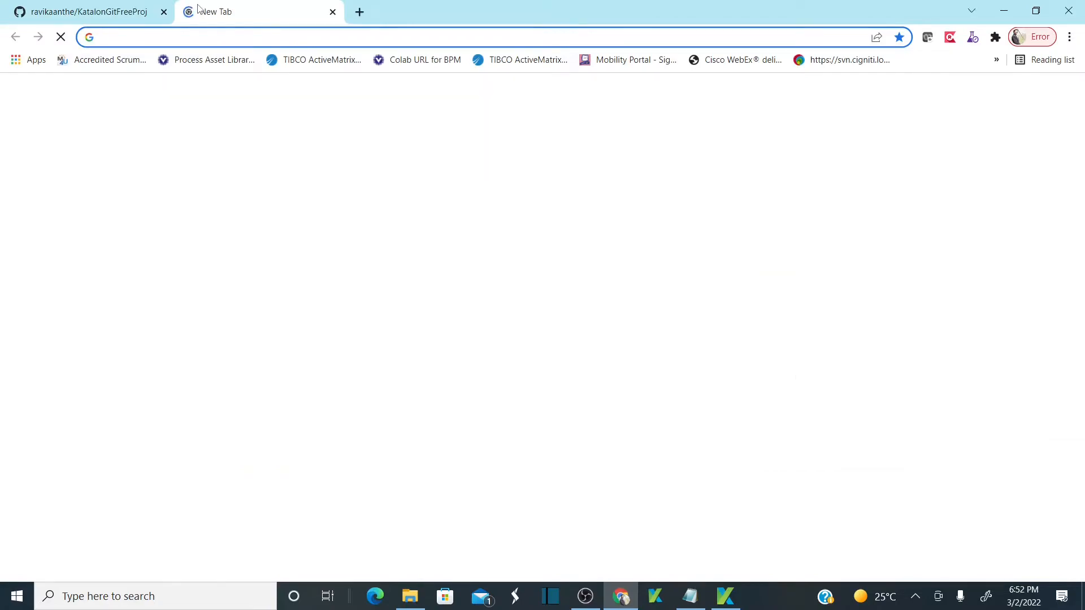
type("free")
key("Down")
key("Down")
key("Down")
key("Down")
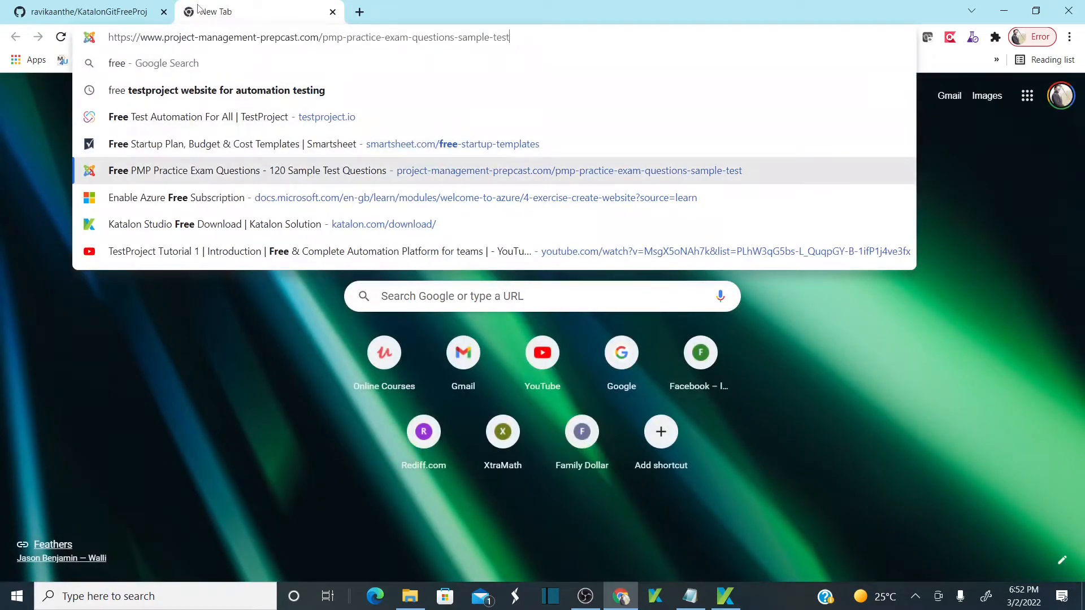
key("Down")
key("Down")
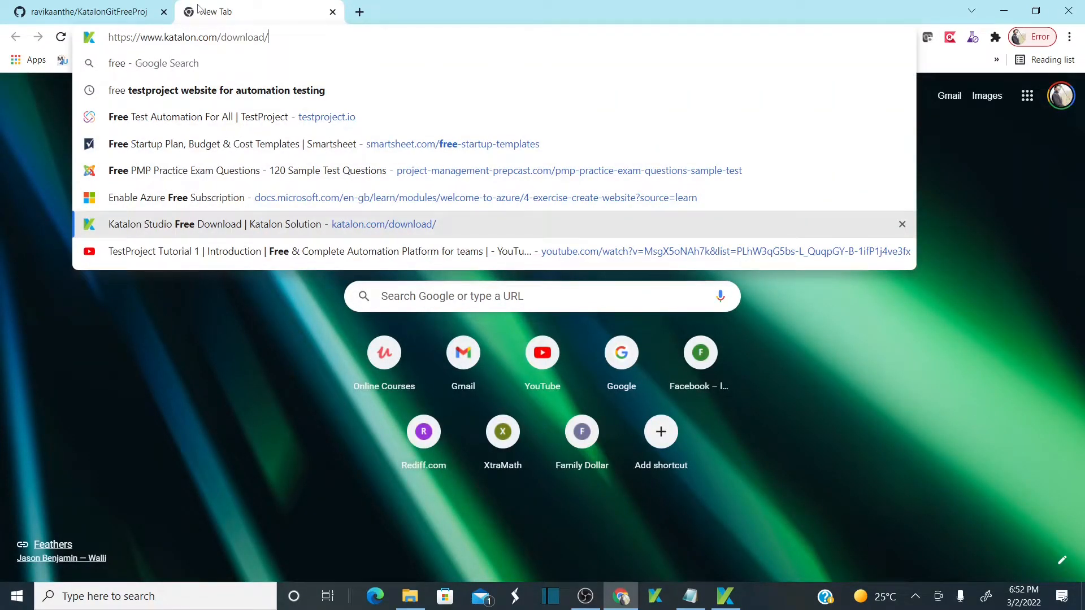
key("BackSpace")
key("BackSpace")
key("BackSpace")
key("BackSpace")
key("BackSpace")
key("BackSpace")
key("BackSpace")
key("BackSpace")
key("BackSpace")
key("BackSpace")
key("BackSpace")
key("BackSpace")
key("BackSpace")
key("BackSpace")
key("BackSpace")
key("BackSpace")
key("BackSpace")
key("BackSpace")
key("BackSpace")
key("BackSpace")
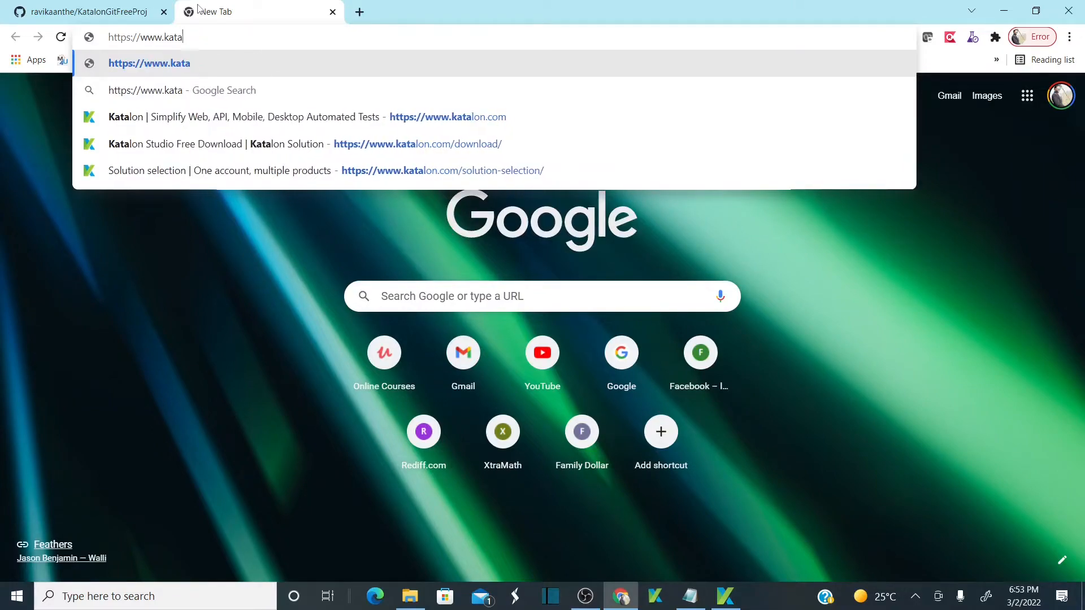
key("BackSpace")
key("BackSpace")
type("example.testproject.io")
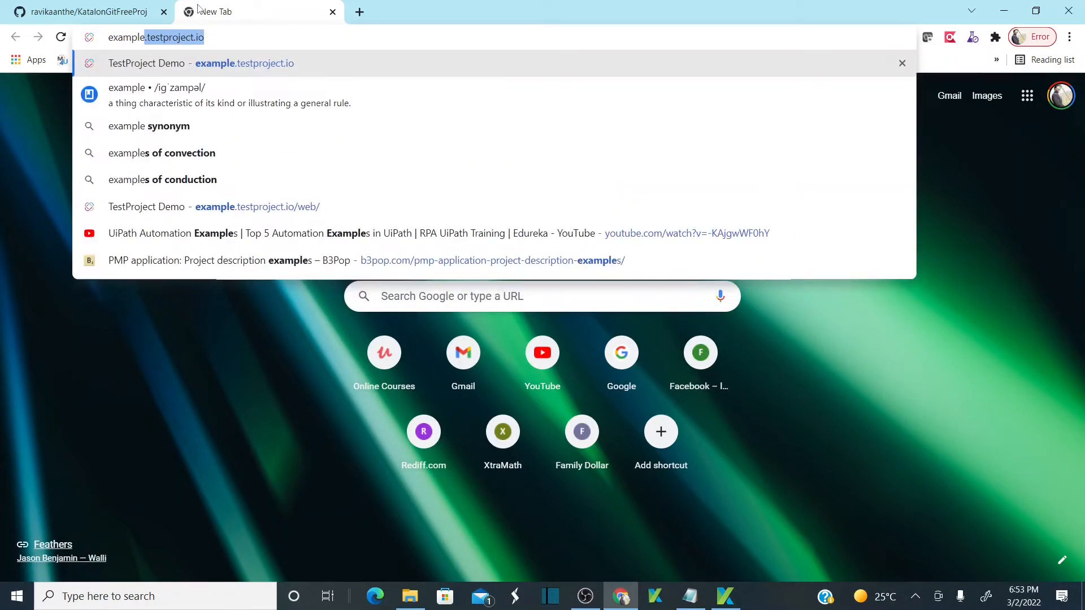
key("Return")
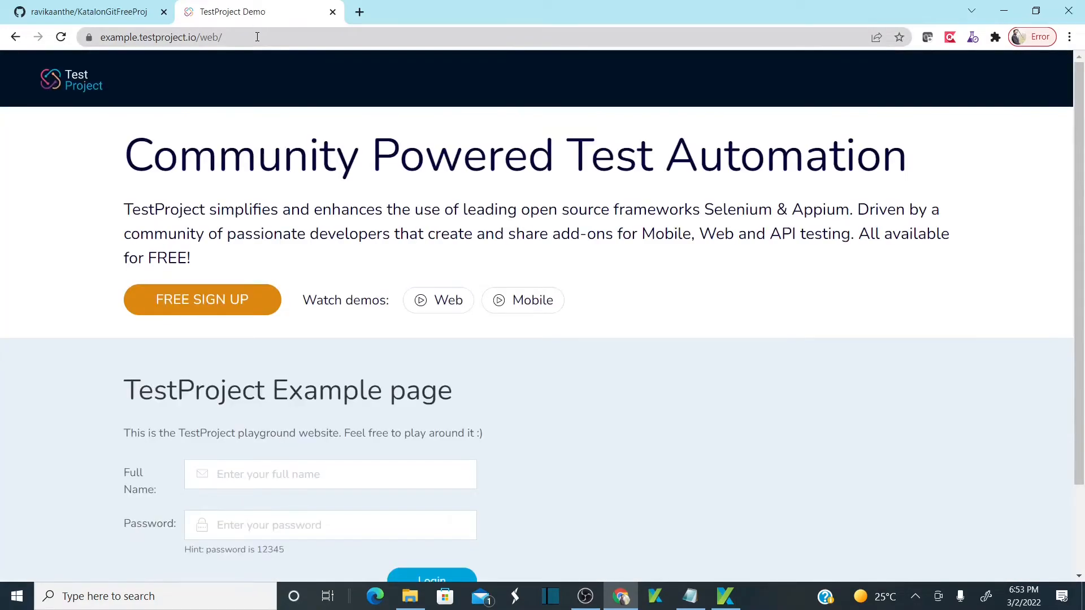
left_click(257, 37)
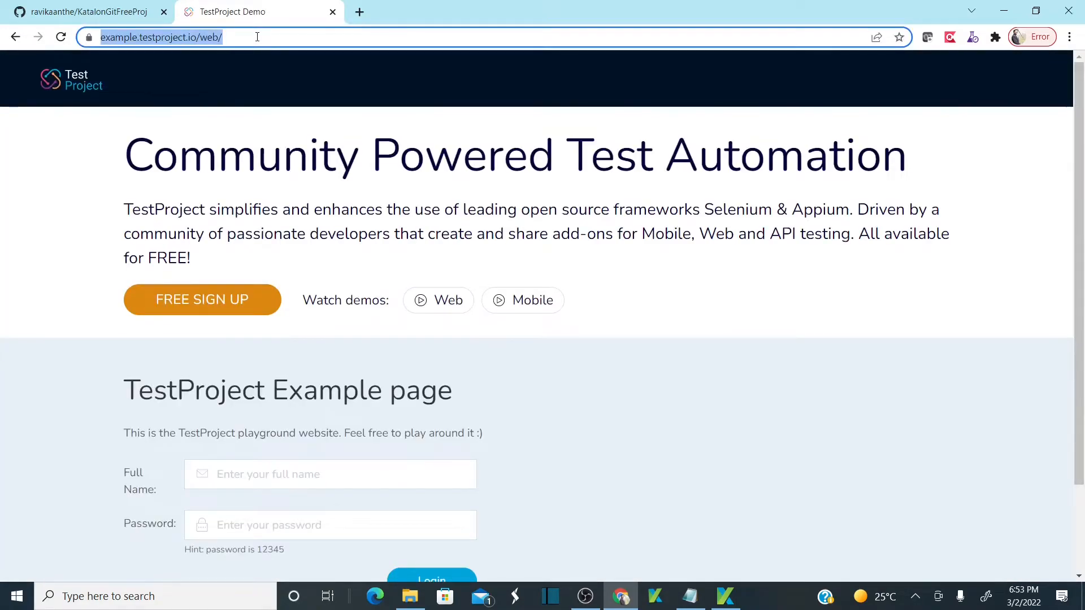
key("alt+Tab")
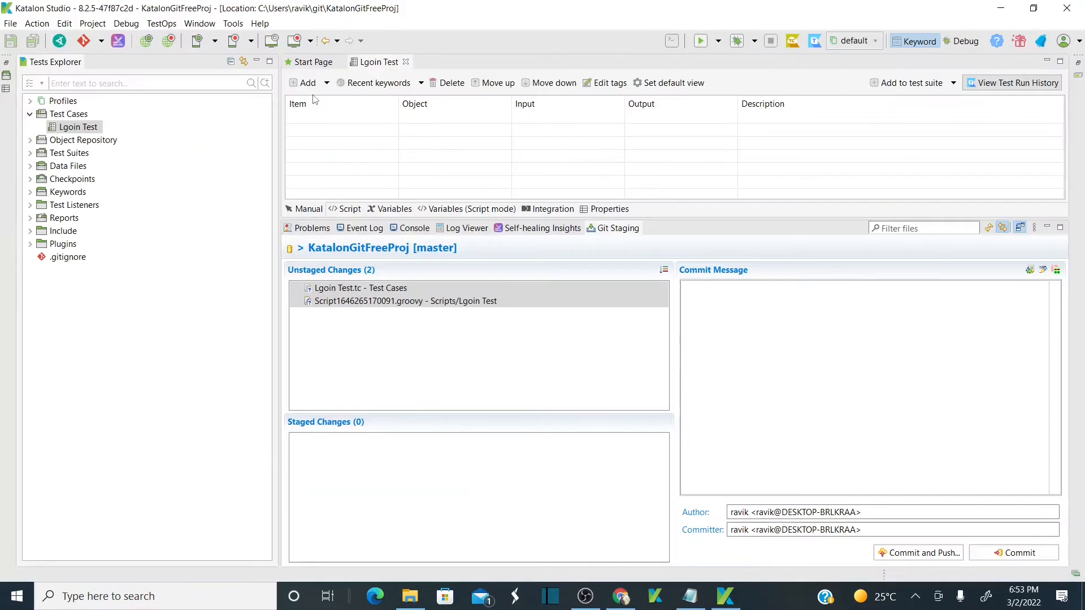
key("alt+Tab")
left_click(332, 12)
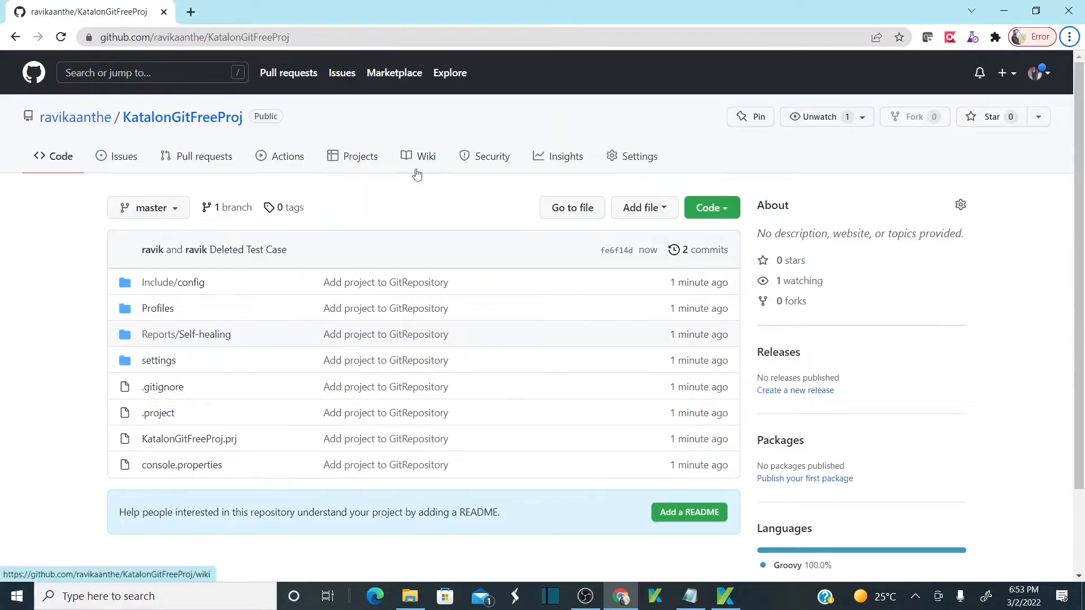
key("alt+Tab")
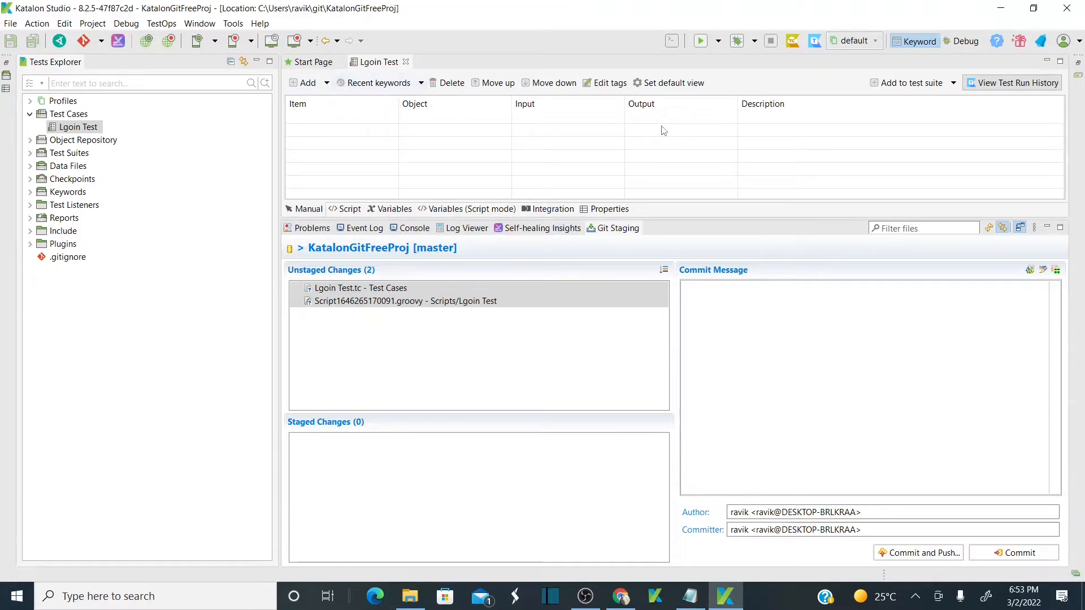
left_click(169, 40)
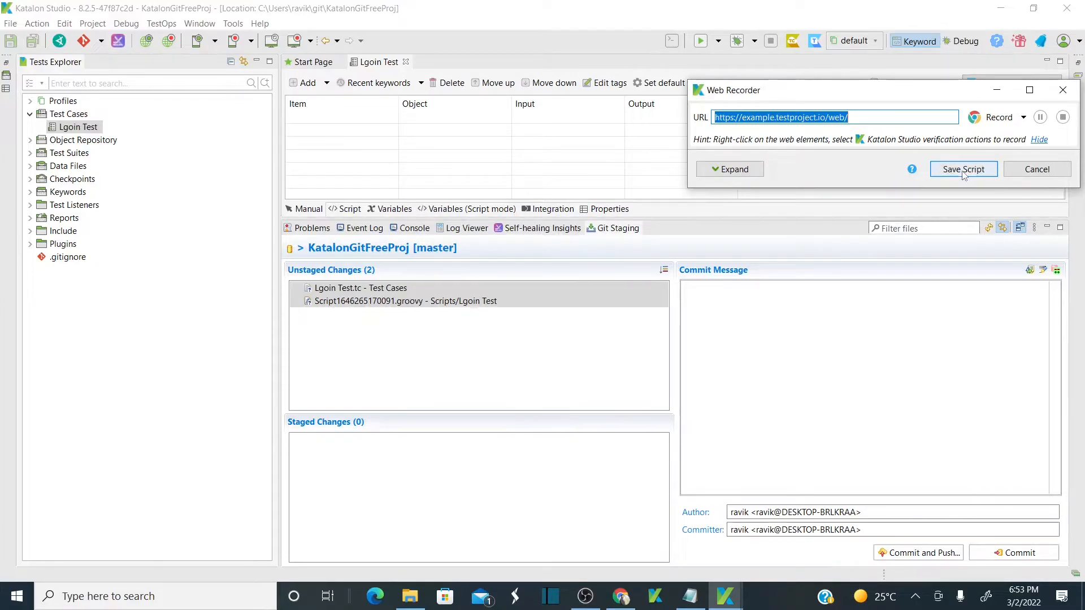
Start recording and log in to the demo page with a full name and password.
left_click(986, 118)
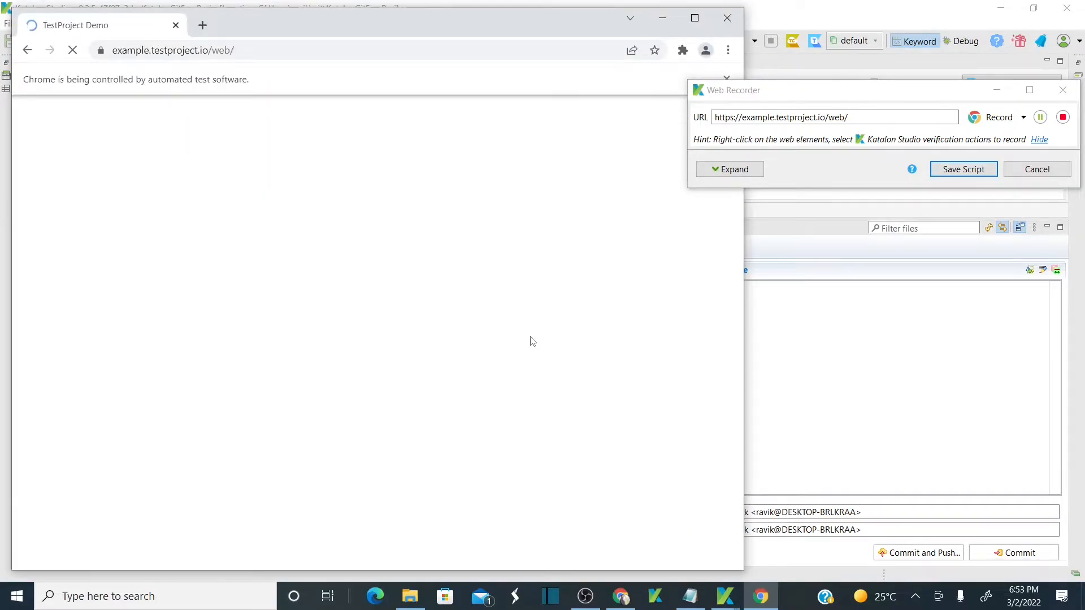
left_click(321, 447)
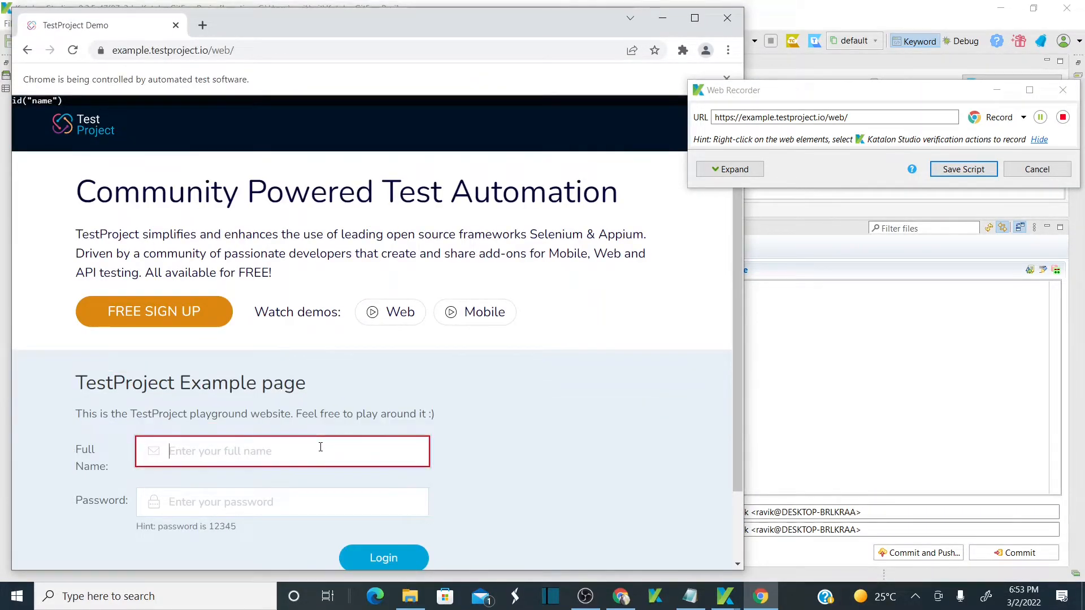
type("Ravikanth")
key("Tab")
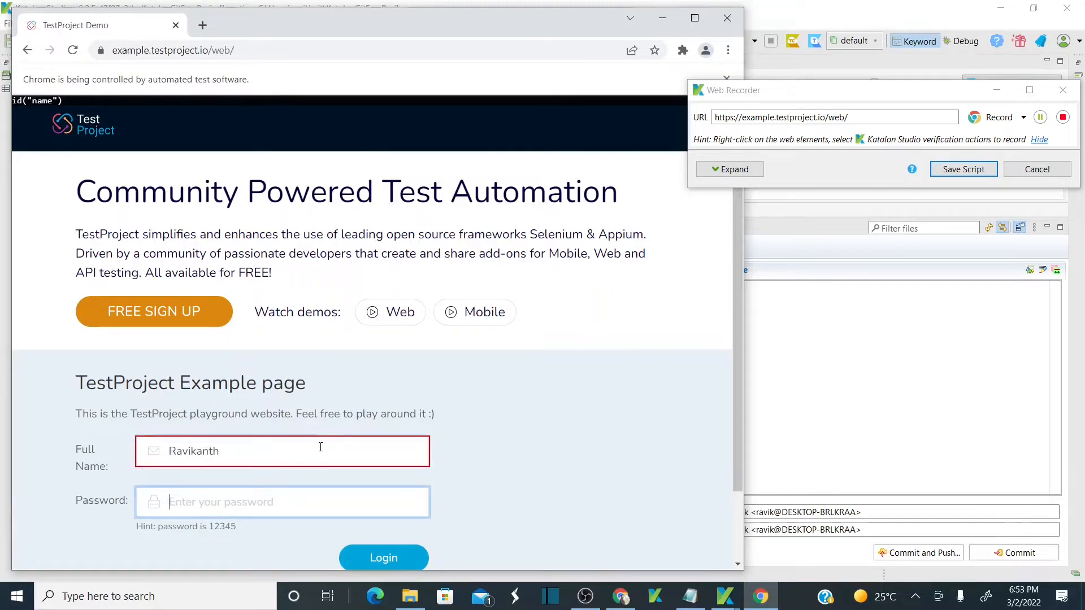
type("1234")
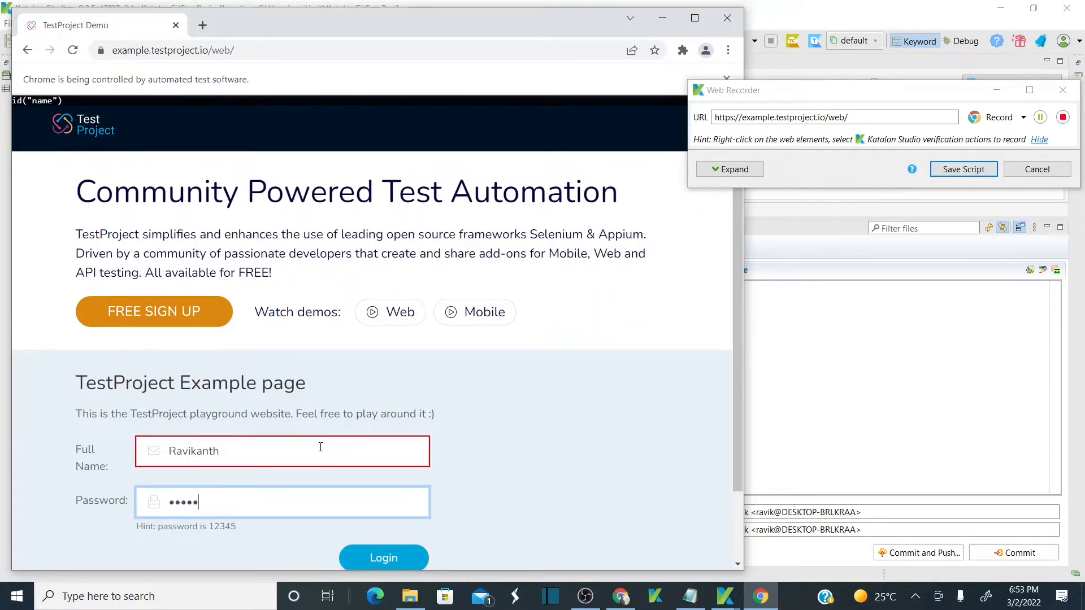
left_click(383, 557)
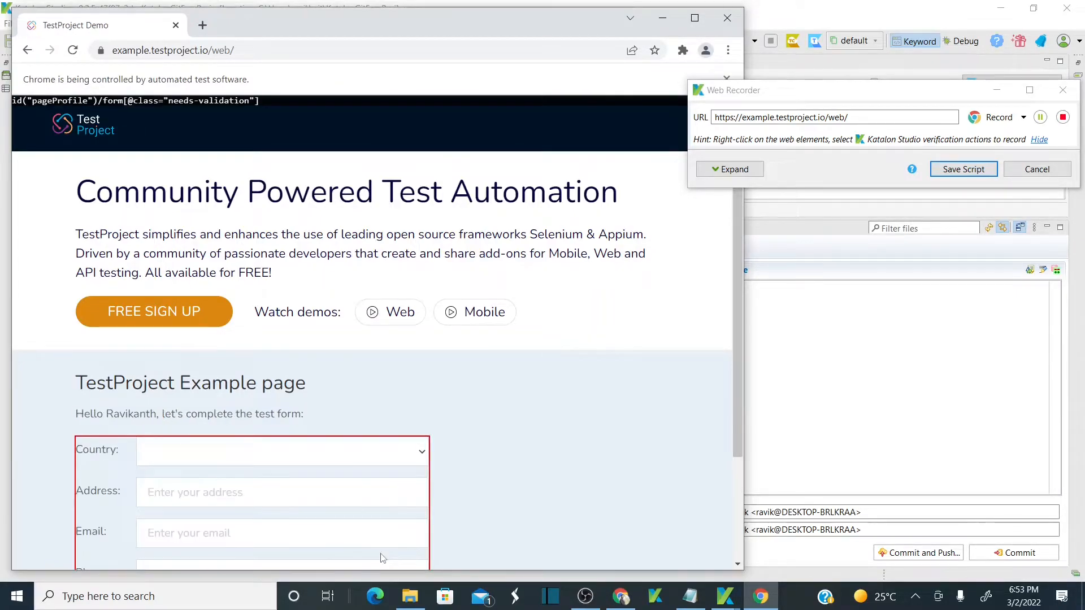
Log out of the demo page, close the browser, and save the recorded script.
scroll(742, 264, "down", 3)
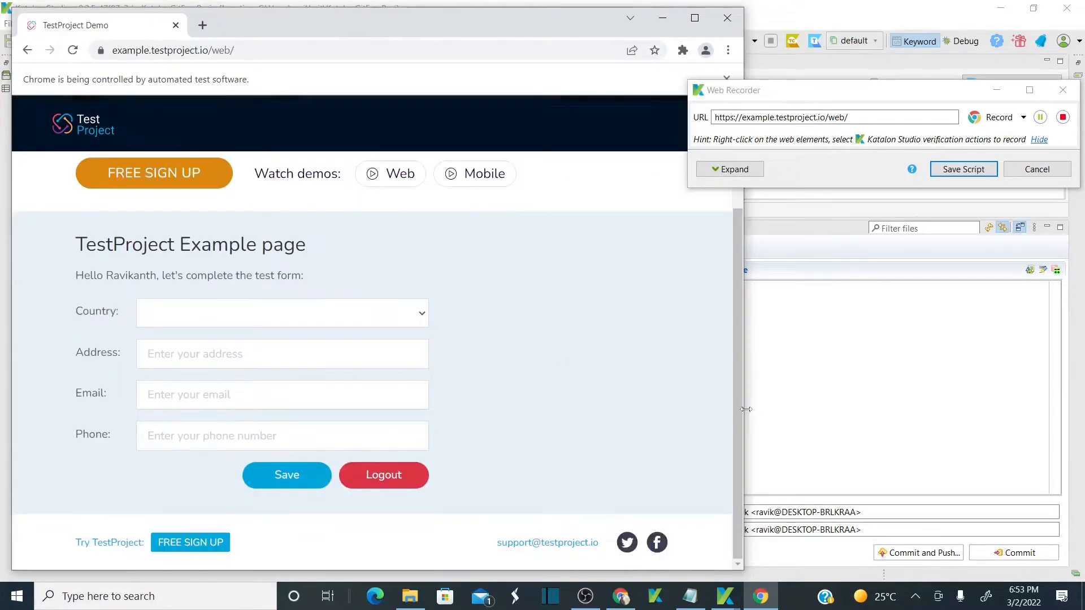
left_click(386, 479)
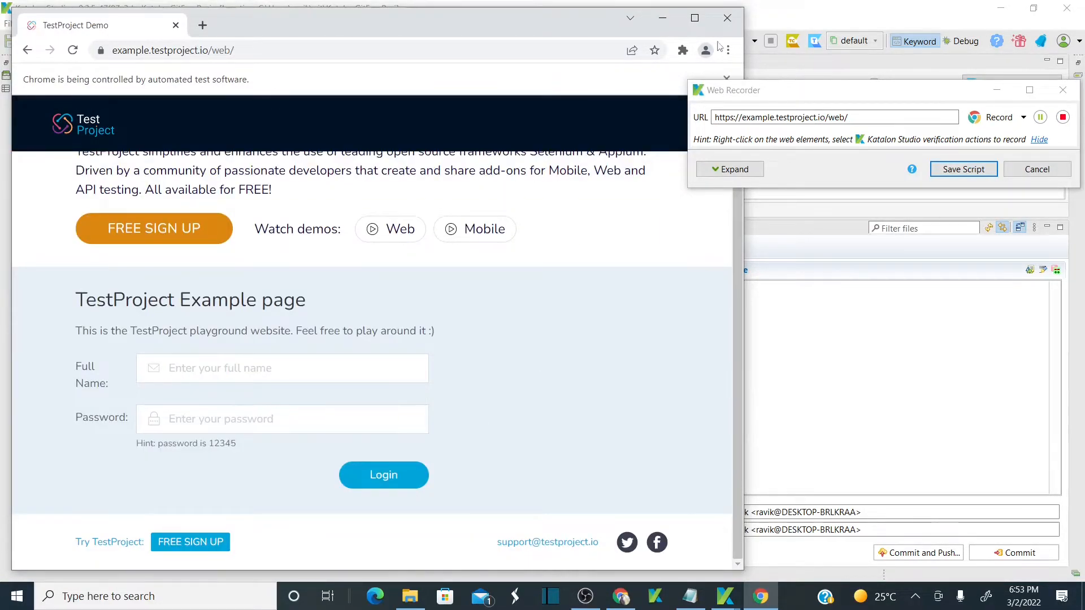
left_click(728, 18)
left_click(963, 169)
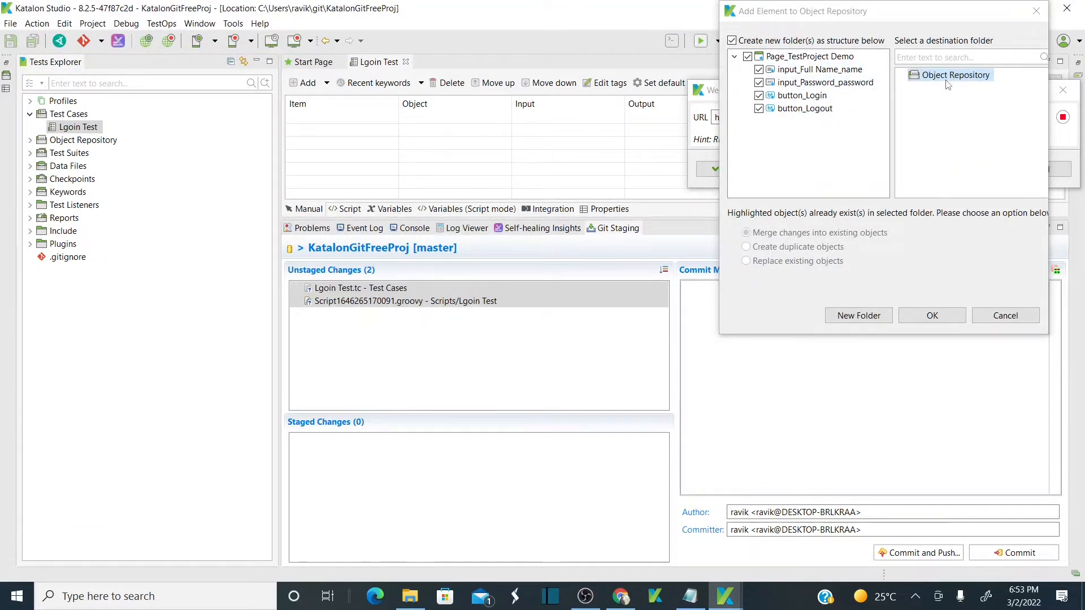
Save the four Page_TestProject Demo objects into the Object Repository folder.
left_click(980, 80)
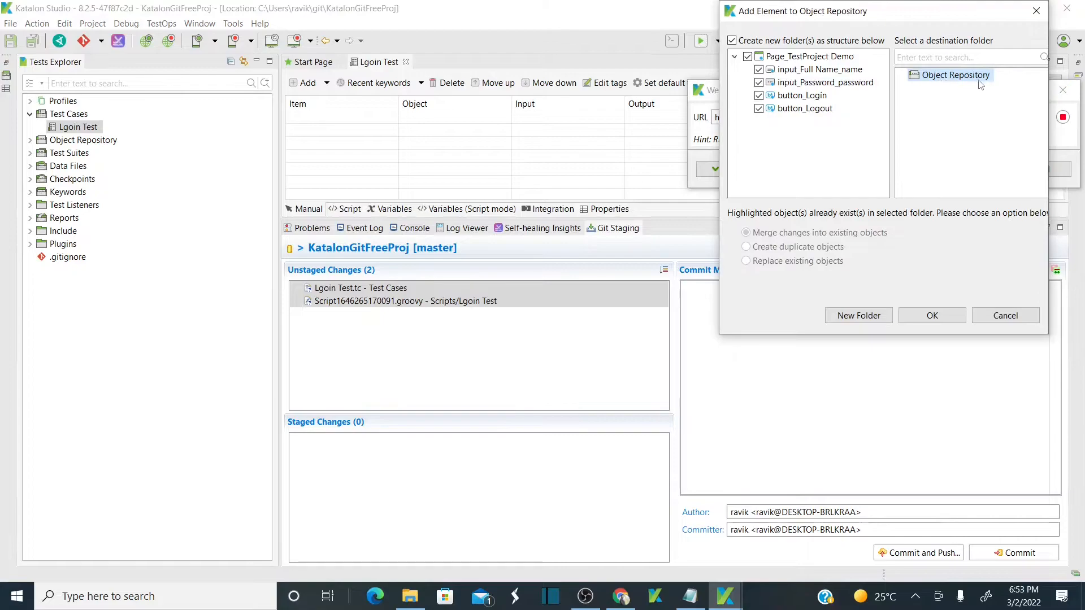
left_click(929, 317)
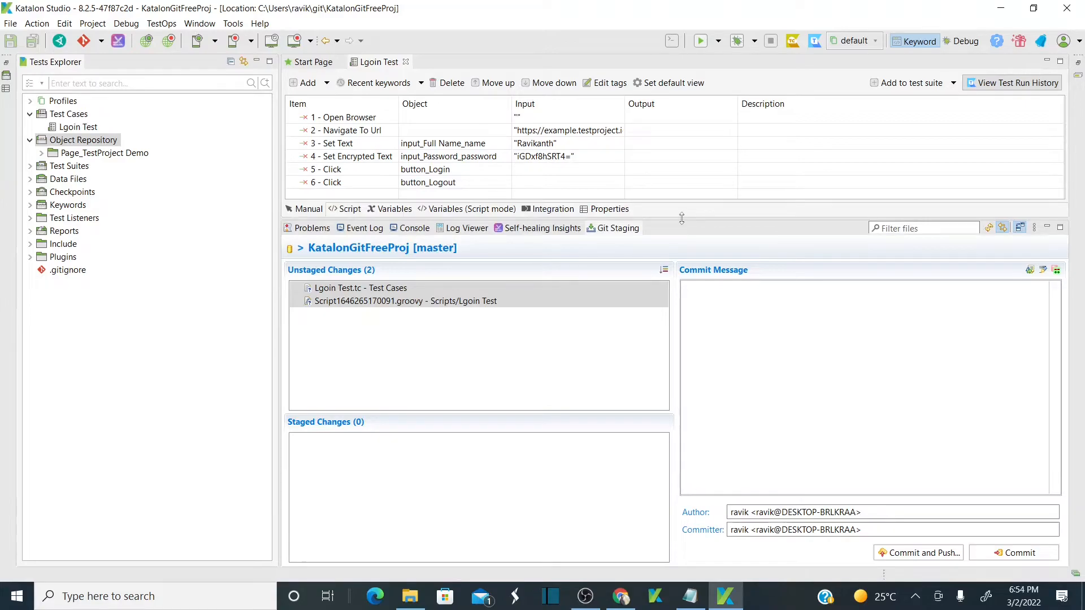
Enlarge the step table and add a seventh Web UI step, Close Browser, to Lgoin Test.
left_click_drag(682, 218, 681, 381)
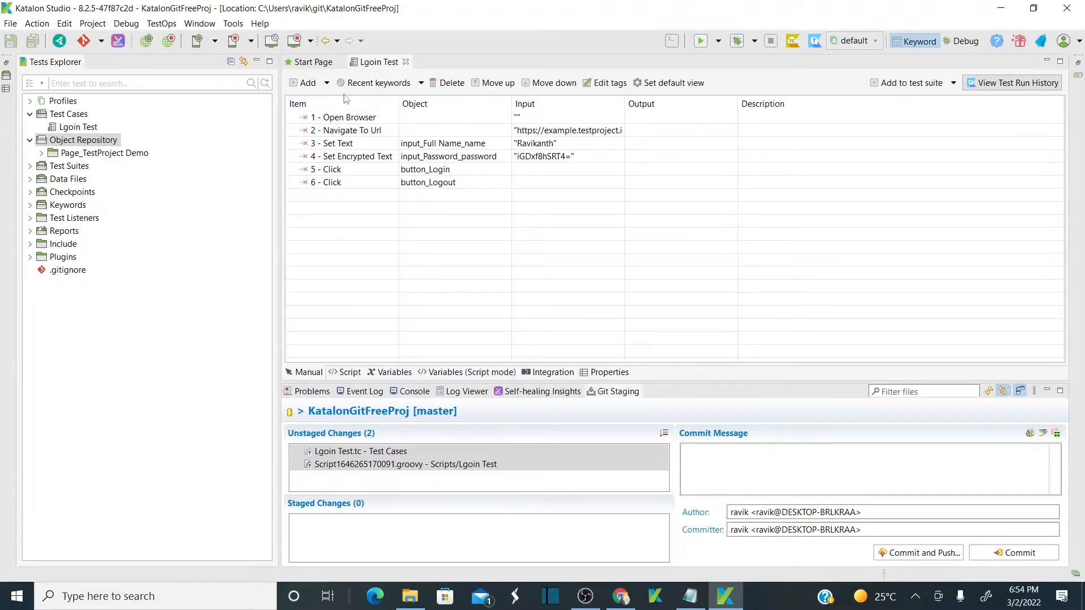
left_click(327, 83)
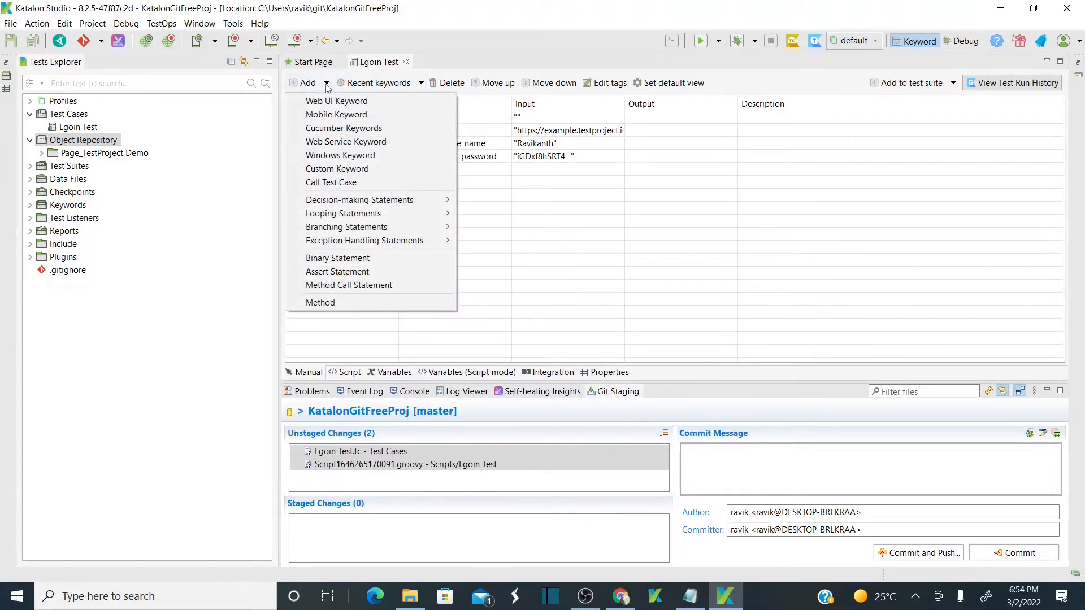
left_click(362, 101)
type("C")
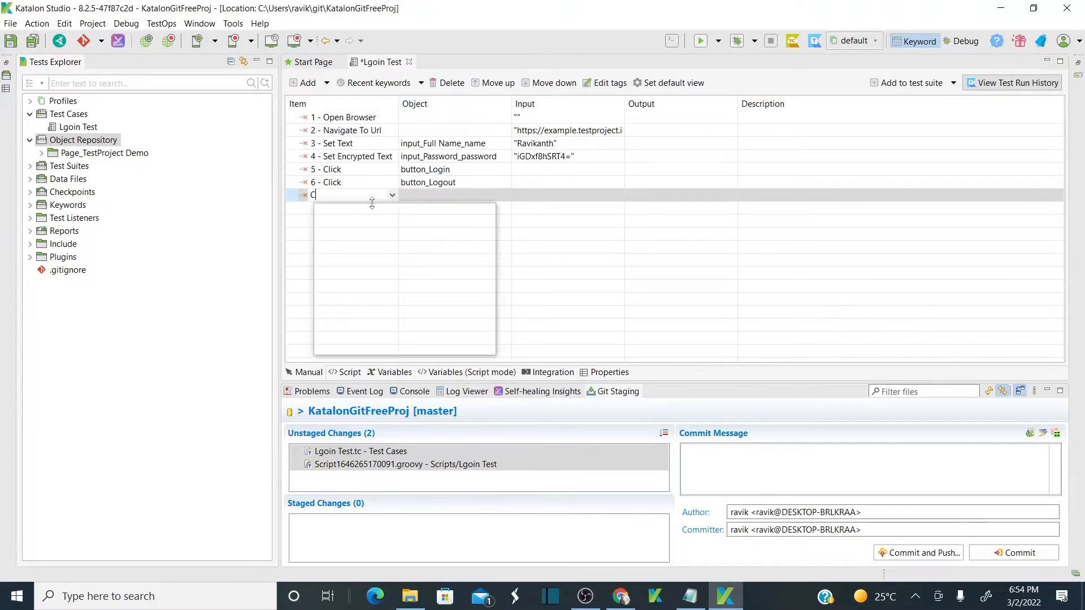
type("Lseo")
key("BackSpace")
key("BackSpace")
key("BackSpace")
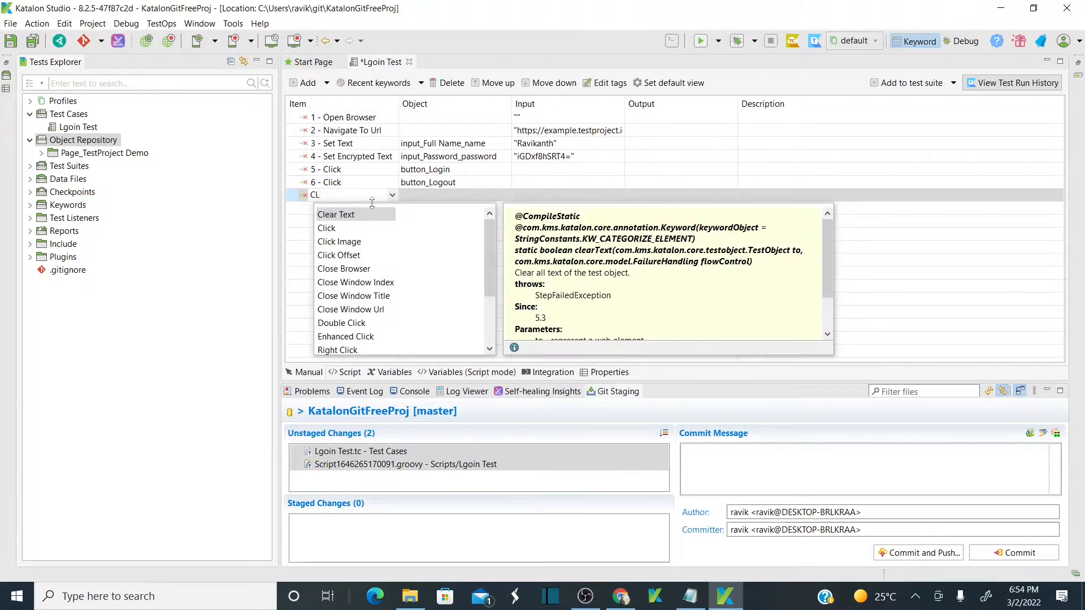
type("ose")
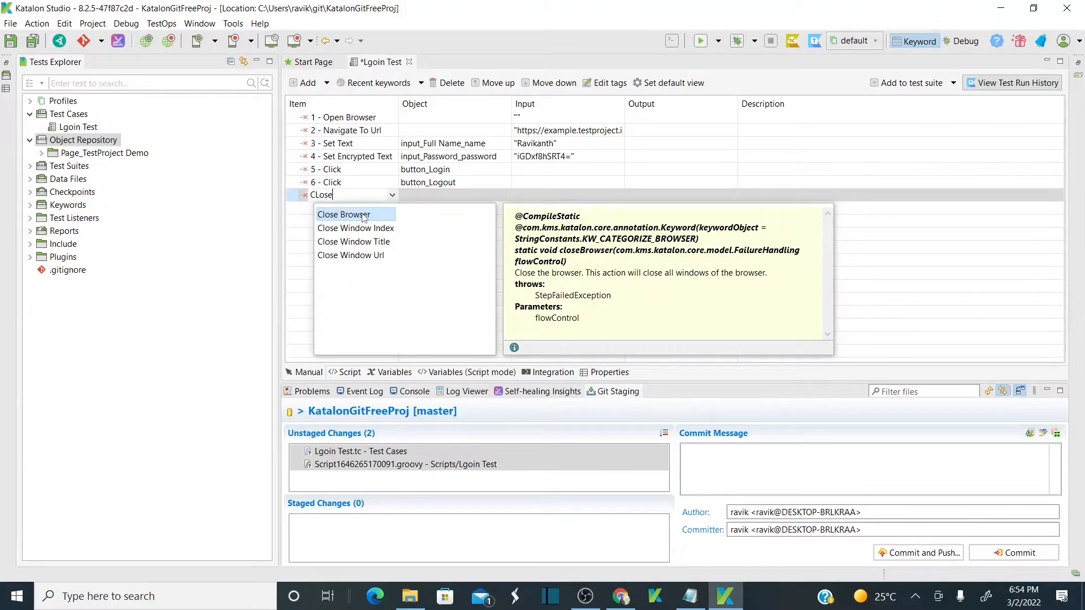
double_click(365, 217)
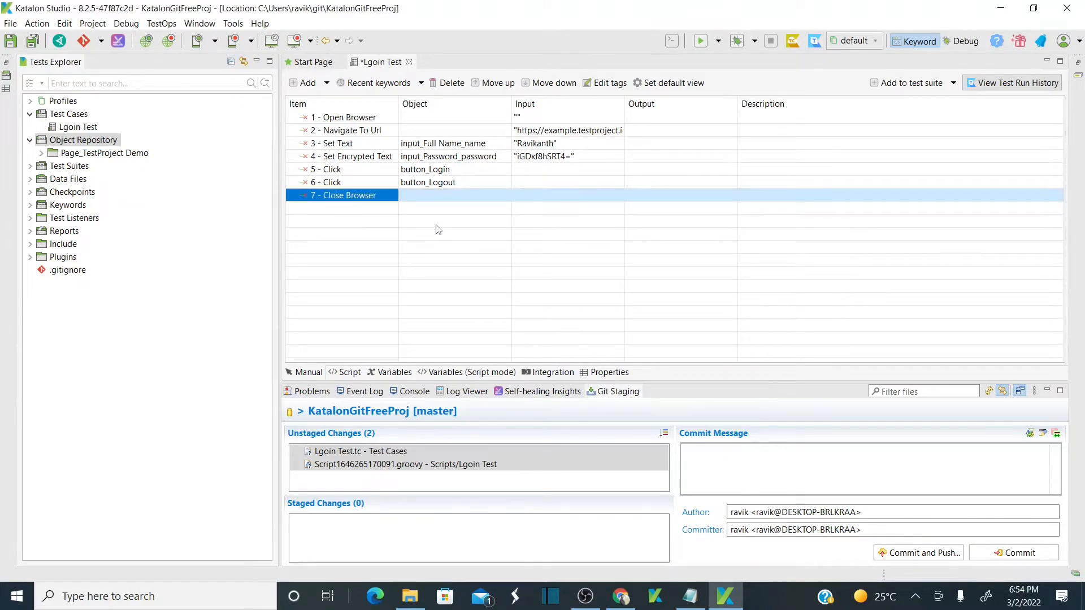
left_click(447, 170)
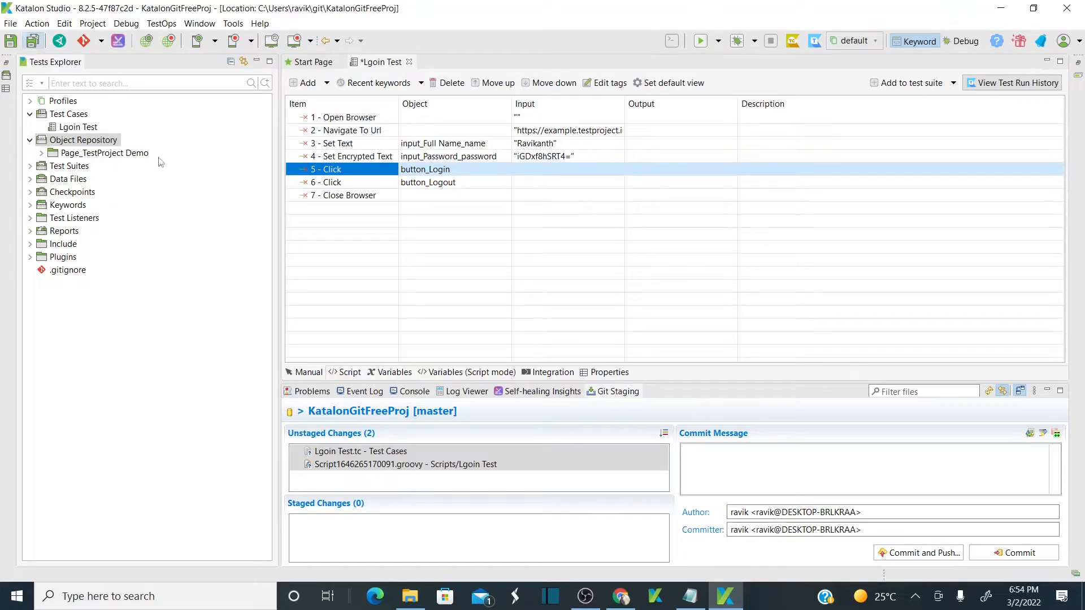
Save Lgoin Test, browse the Object Repository tree, and switch to GitHub's KatalonGitFreeProj page.
key("ctrl+s")
left_click(78, 127)
left_click(42, 154)
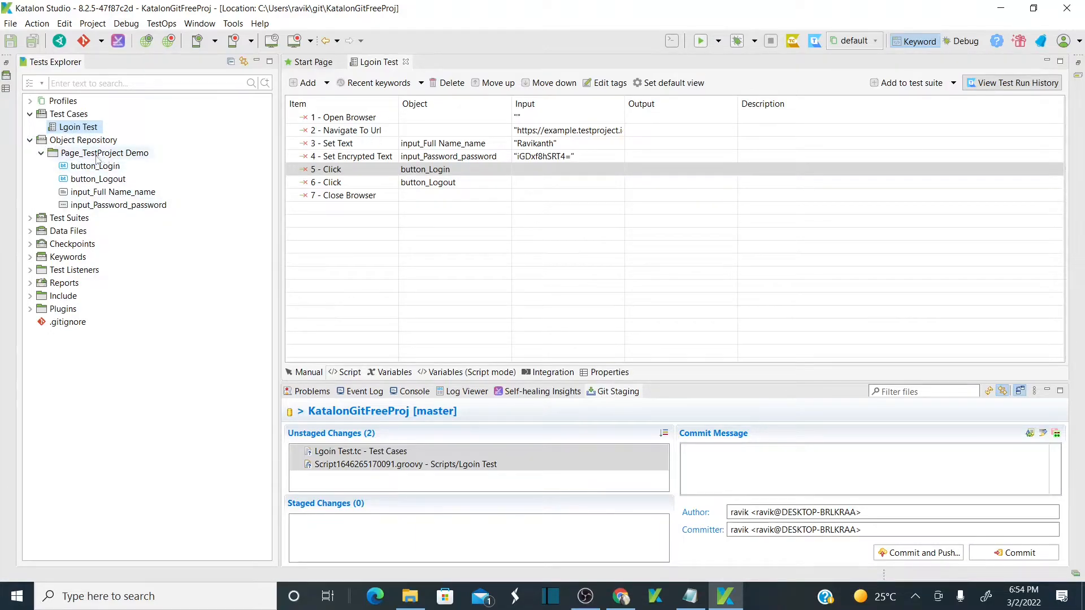
left_click(30, 140)
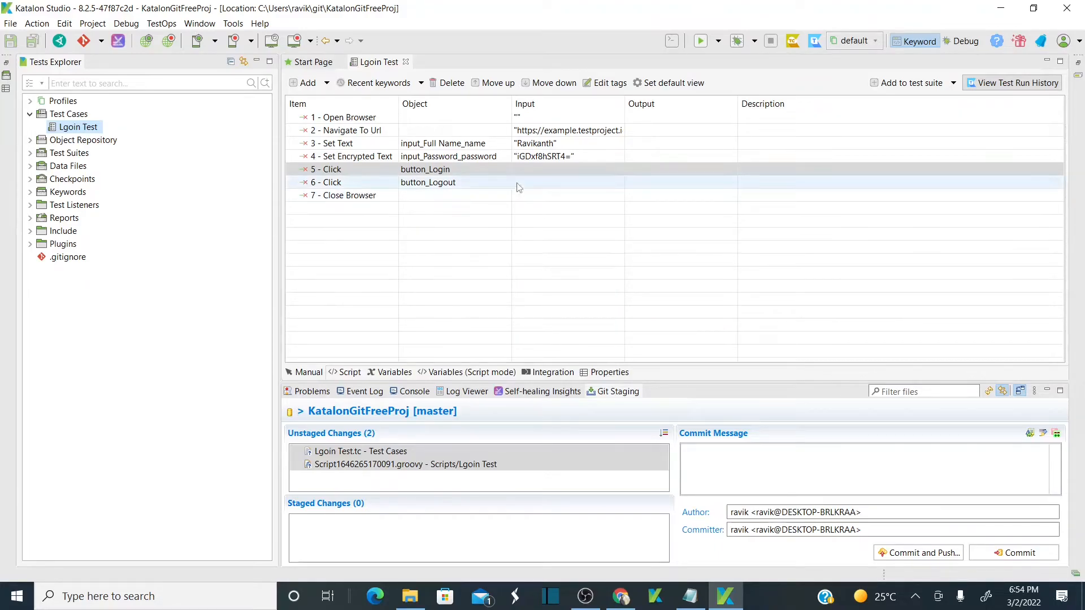
key("alt+Tab")
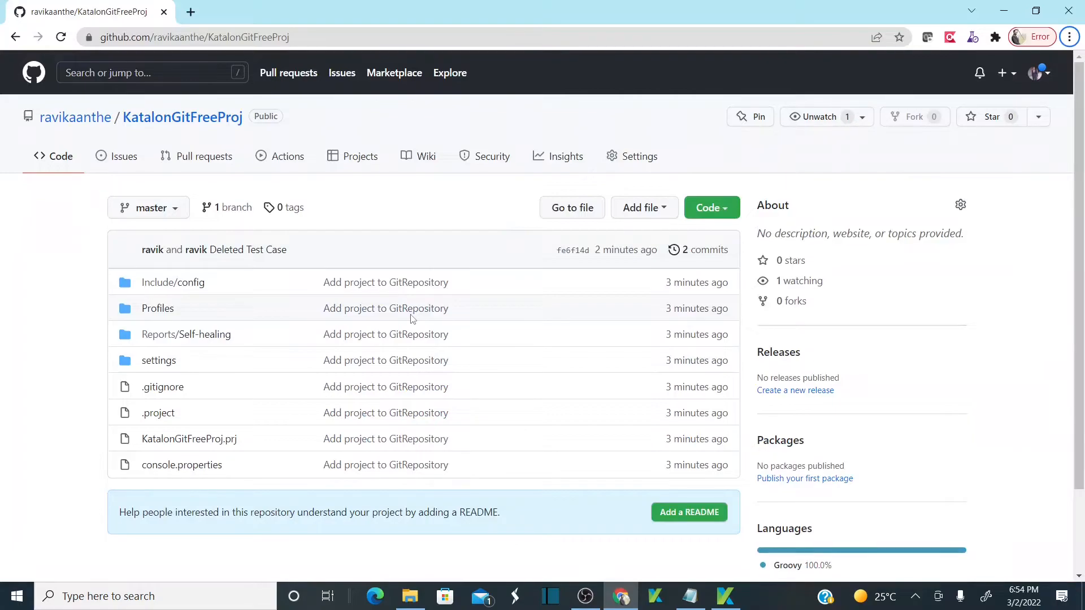
Back in Katalon, start a Git commit and enlarge Git Staging to show the two unstaged changes.
key("alt+Tab")
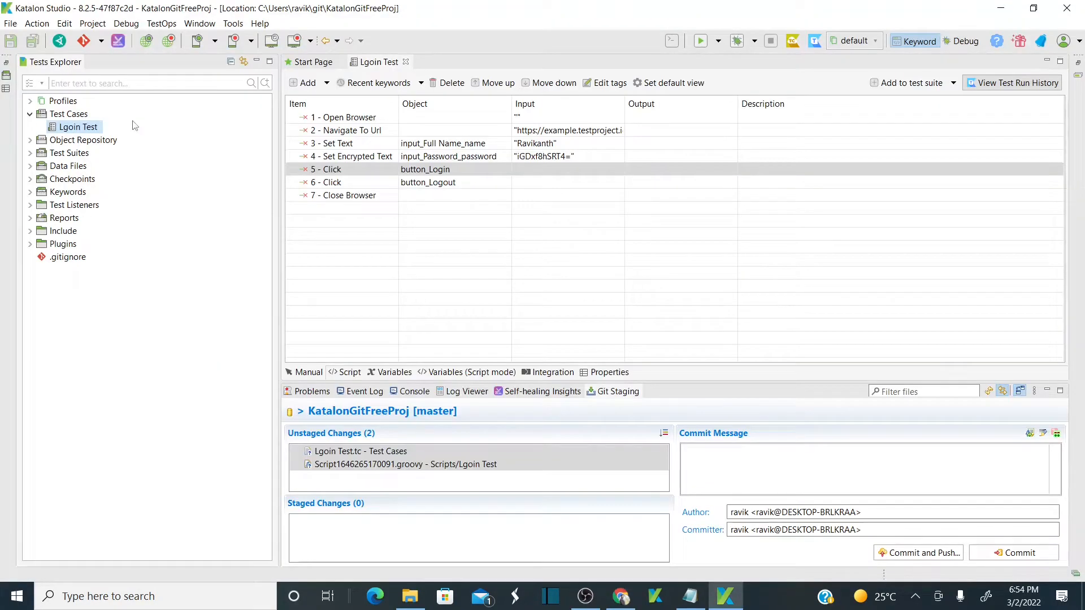
left_click(102, 41)
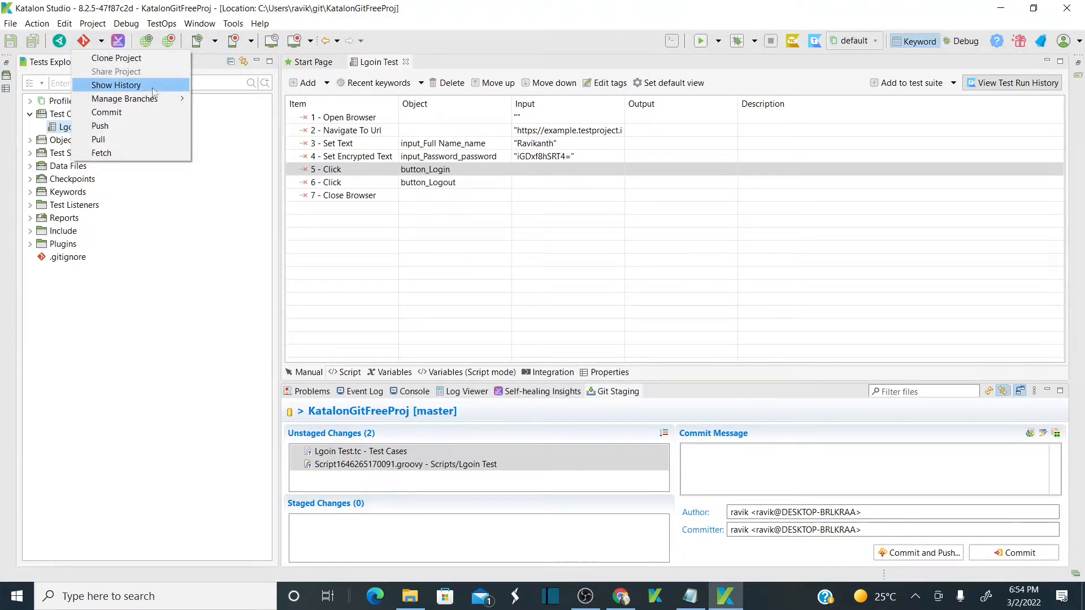
left_click(146, 110)
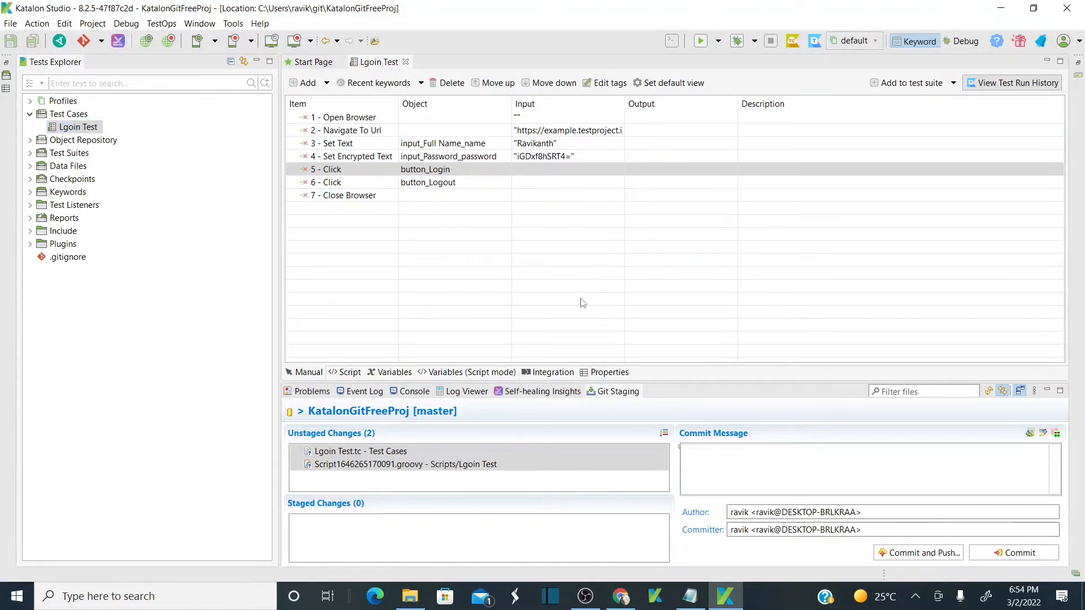
left_click_drag(669, 382, 669, 224)
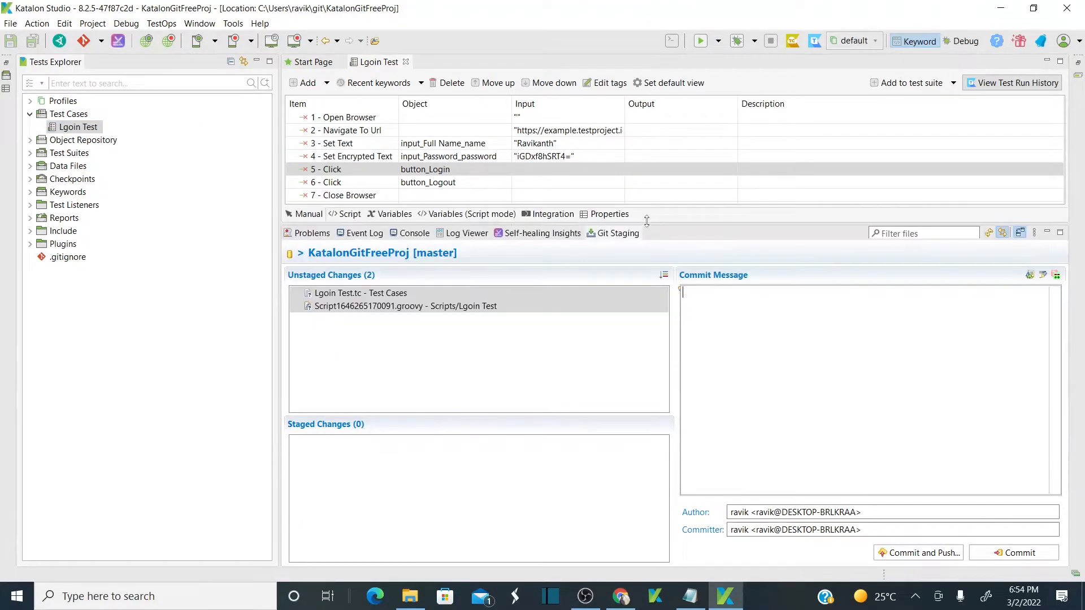
Stage the two Lgoin Test changes and the four Object Repository changes.
left_click(408, 296)
key("ctrl+a")
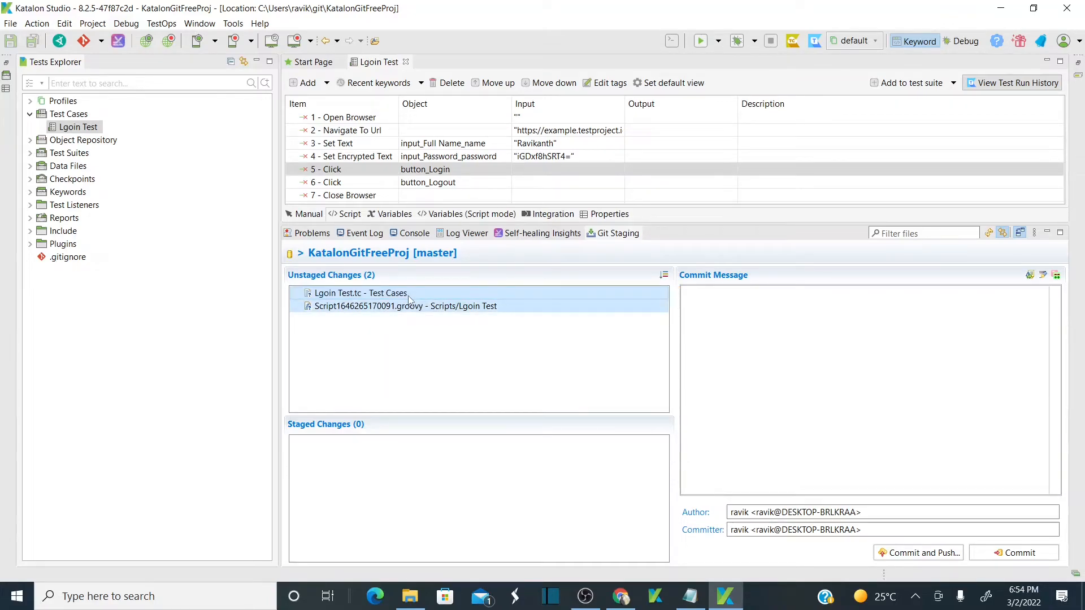
left_click_drag(410, 299, 406, 470)
left_click(459, 338)
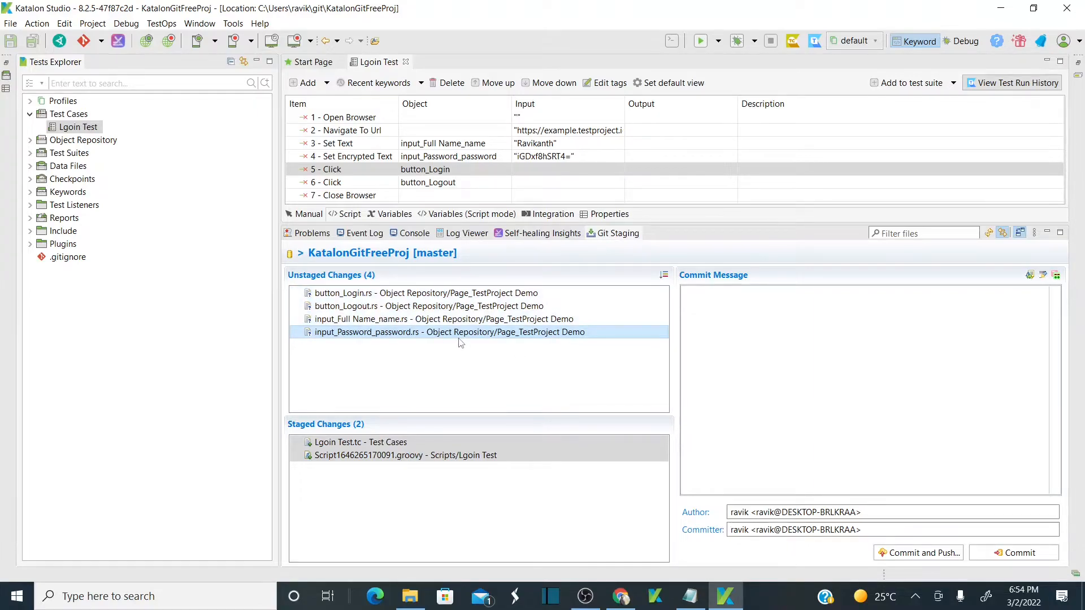
key("ctrl+a")
left_click_drag(432, 311, 437, 500)
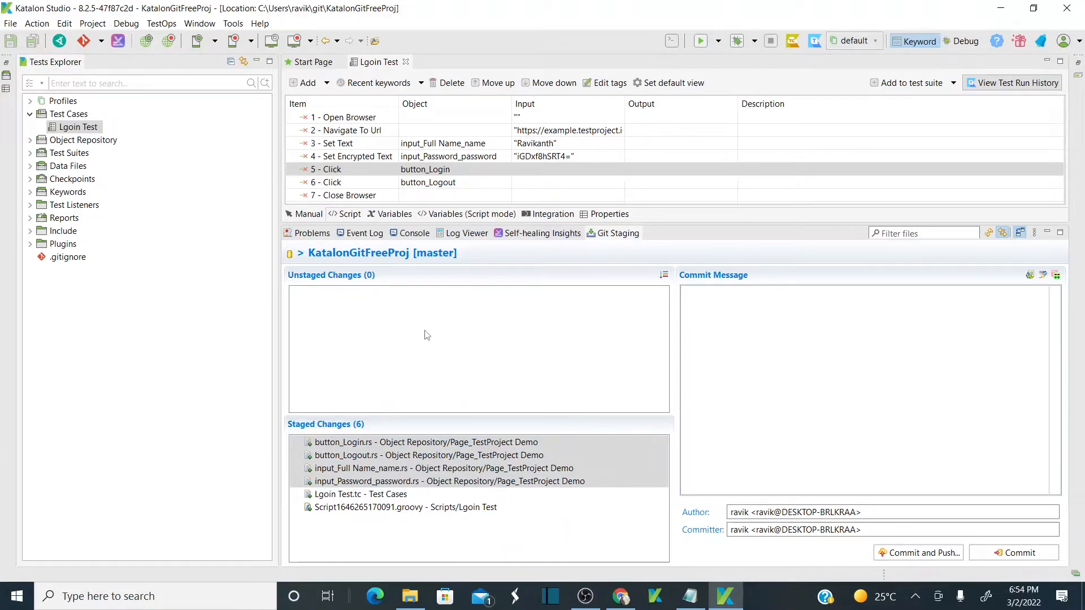
Enter the commit message 'Added a new login TC and OR' and commit and push.
left_click(823, 352)
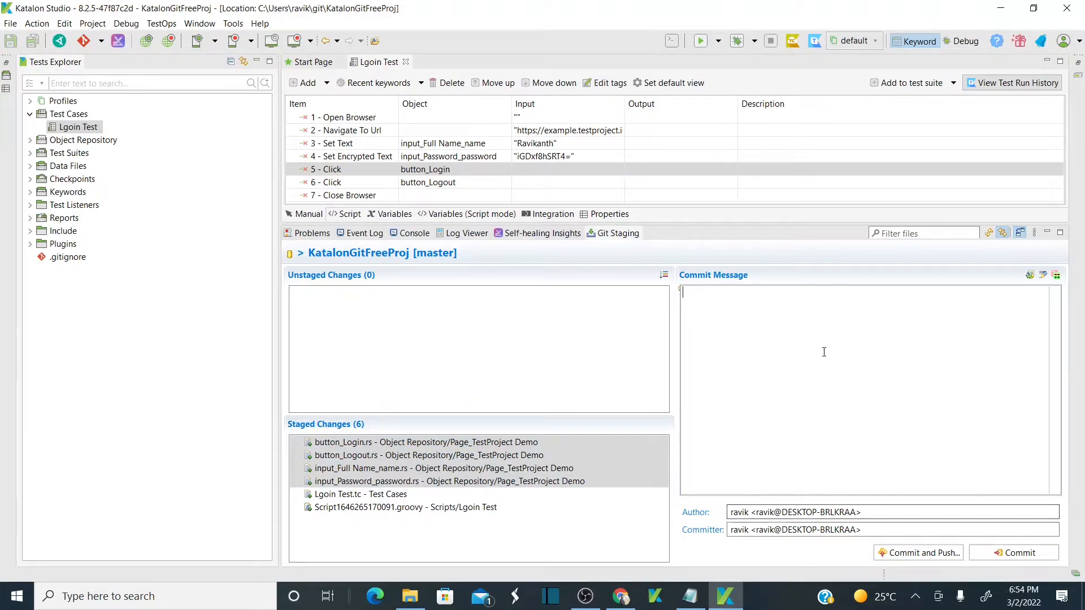
type("Added a new")
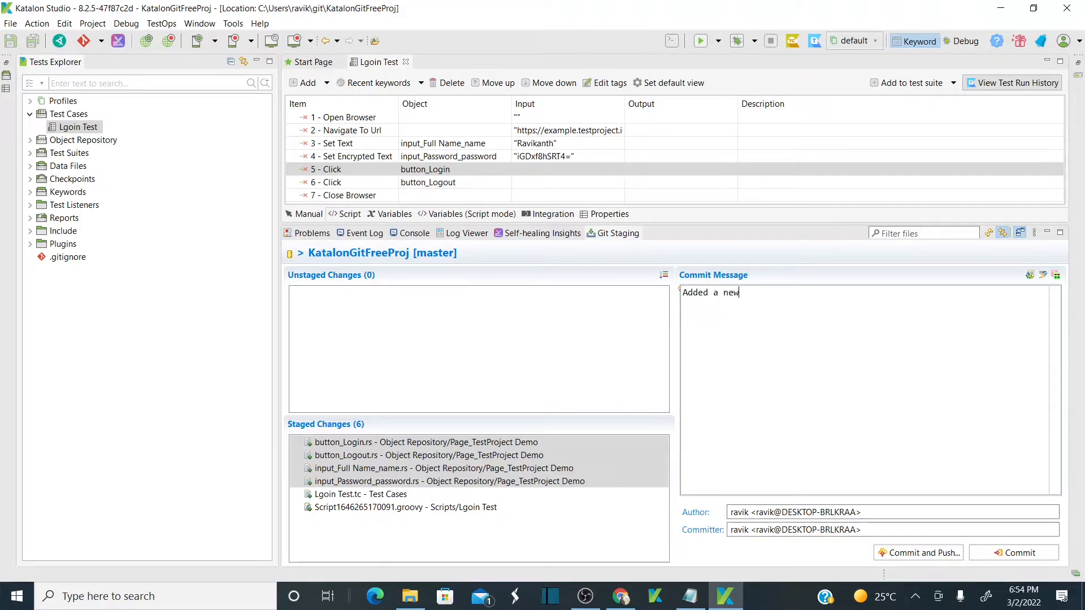
type(" login te")
left_click(925, 554)
Reload the GitHub repository page to show the newly pushed commit and folders.
key("alt+Tab")
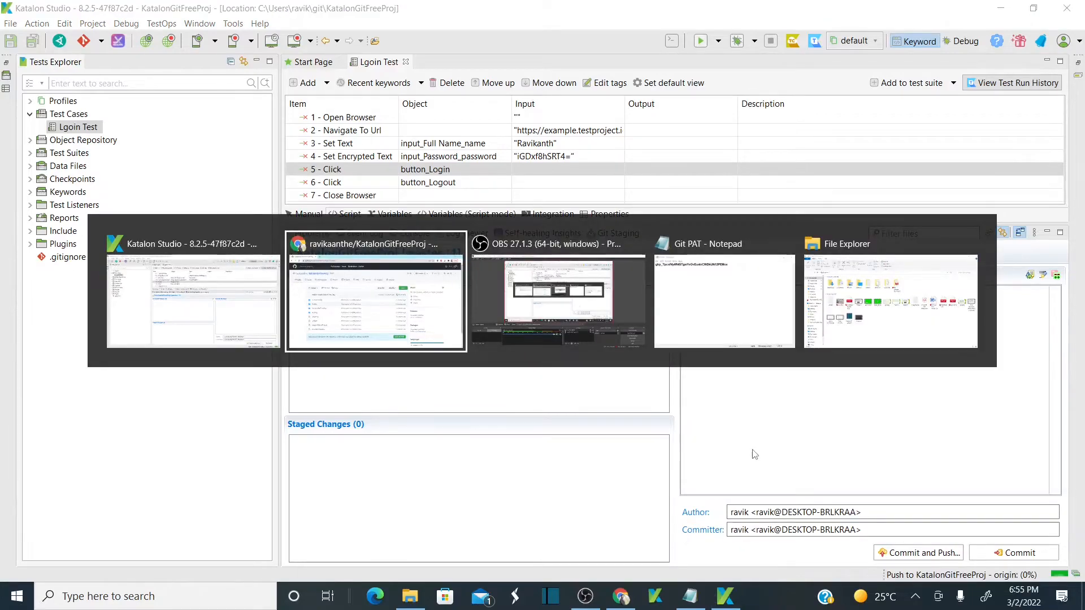
left_click(548, 41)
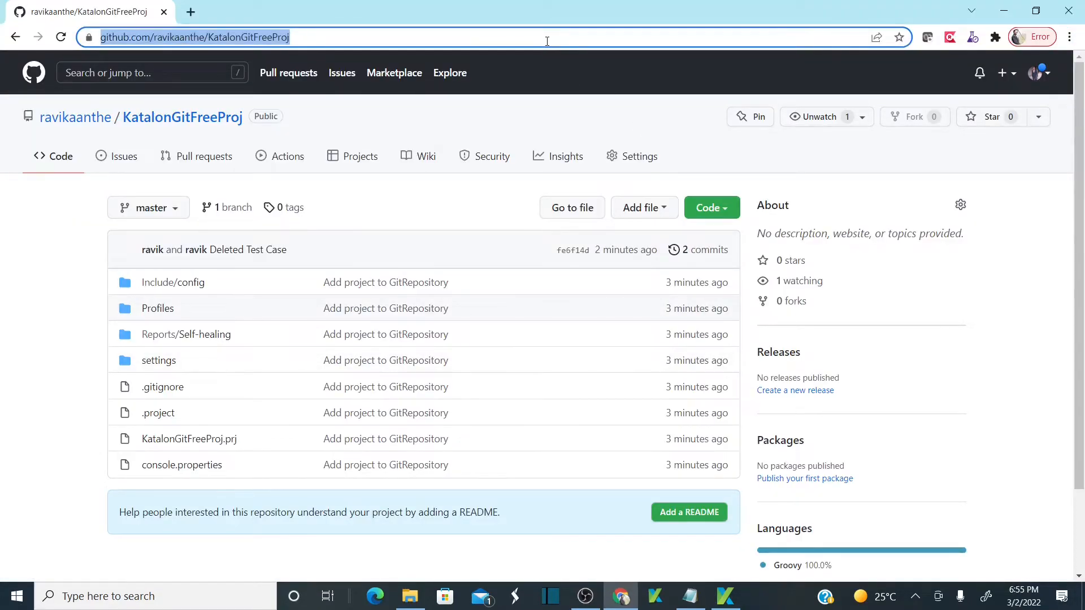
key("Return")
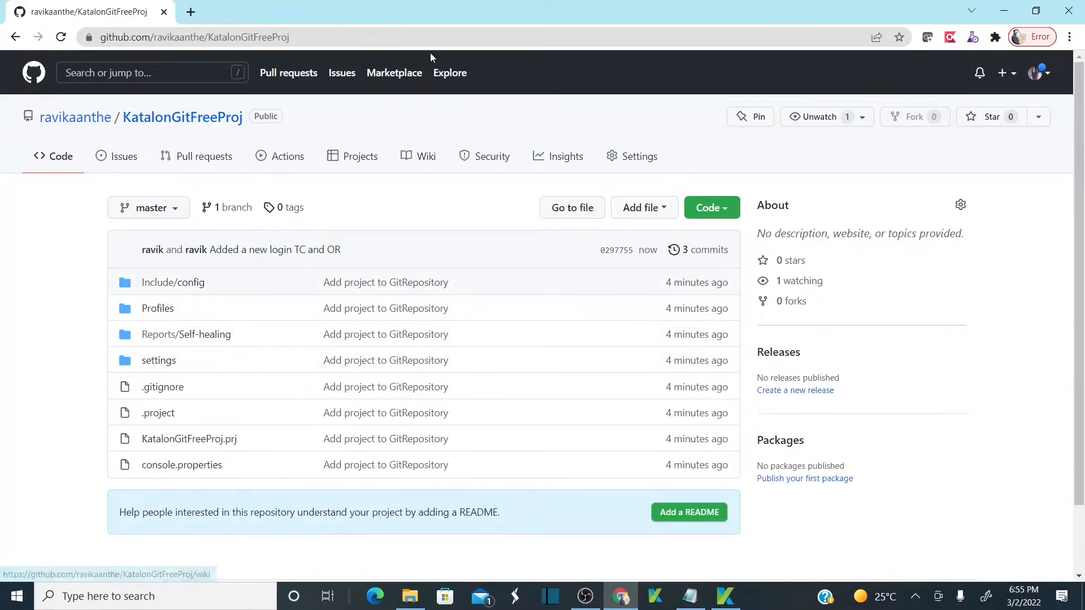
left_click(373, 33)
key("Return")
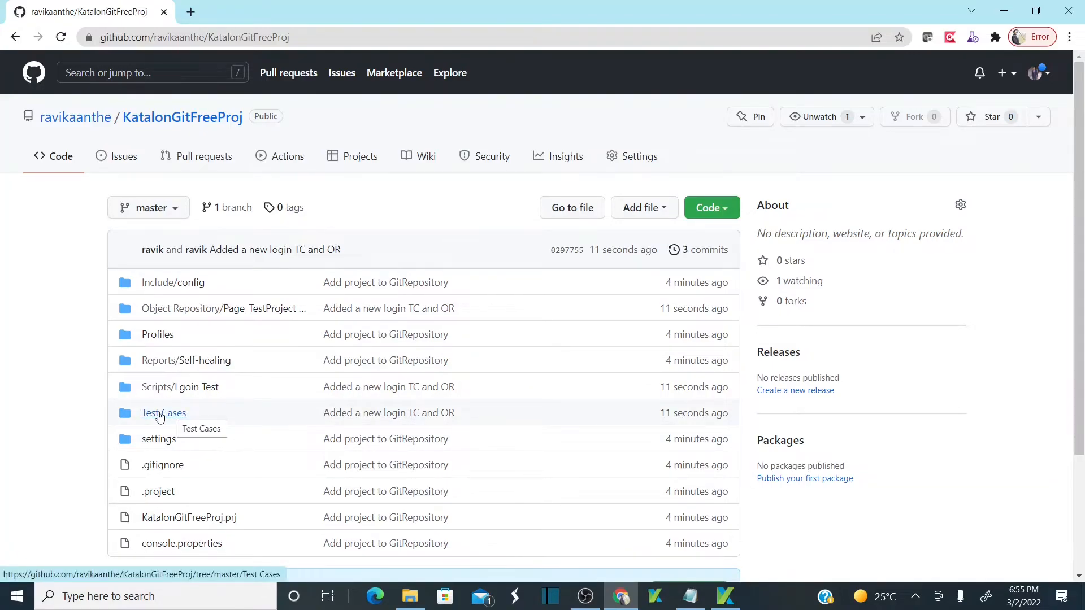
Browse the Test Cases and Object Repository folders on GitHub, then return to Katalon Studio.
left_click(161, 414)
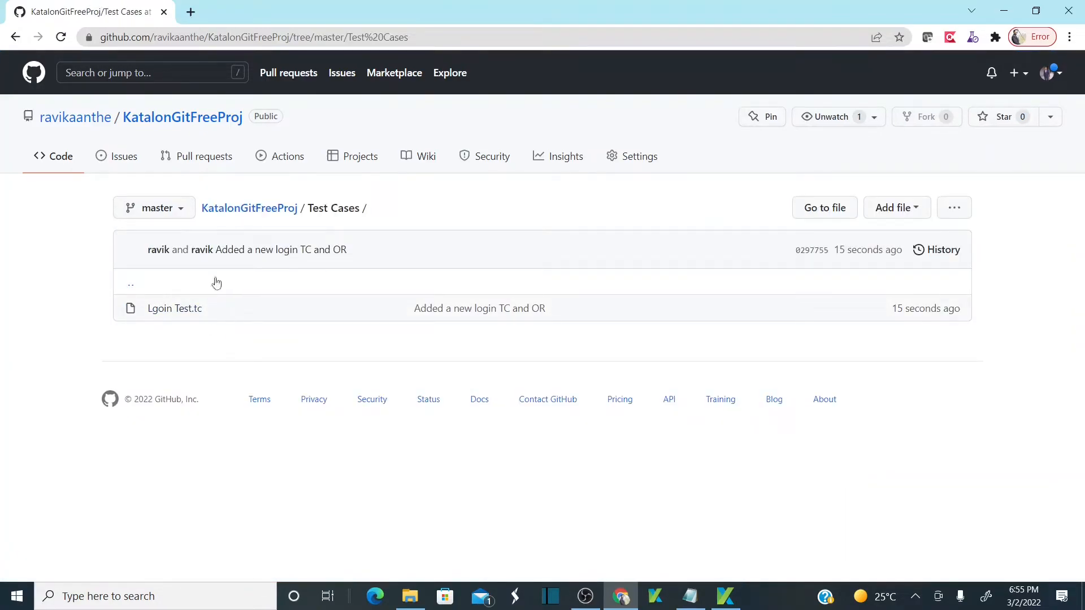
left_click(16, 37)
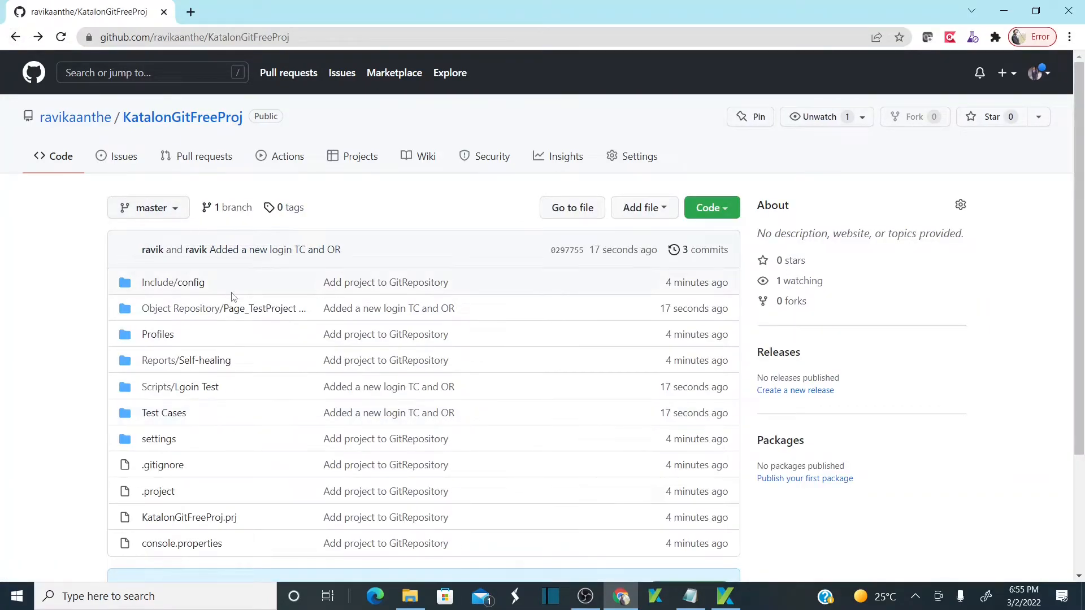
left_click(199, 309)
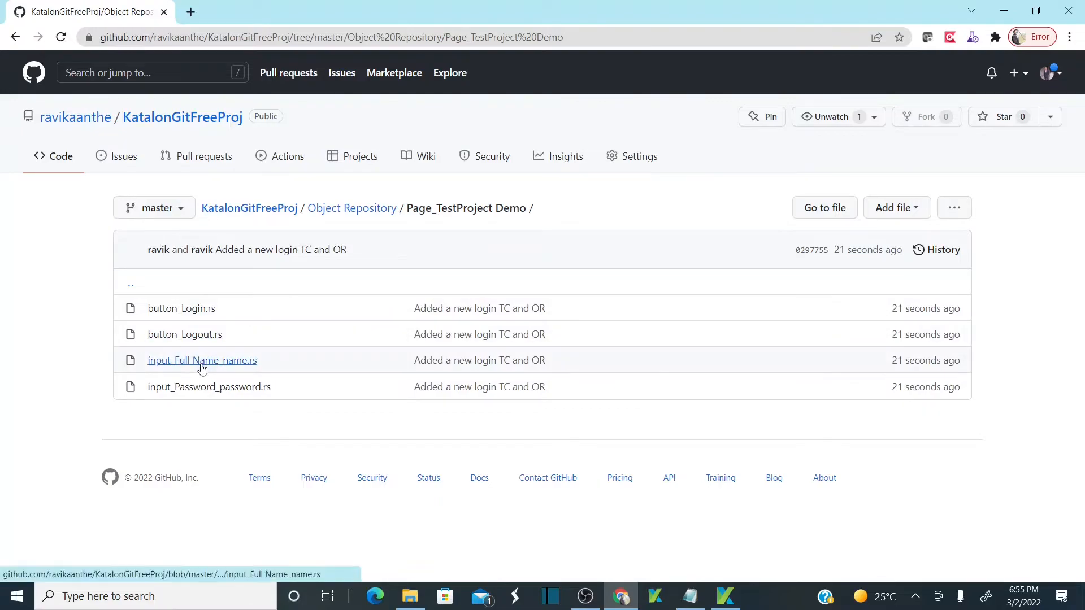
left_click(16, 38)
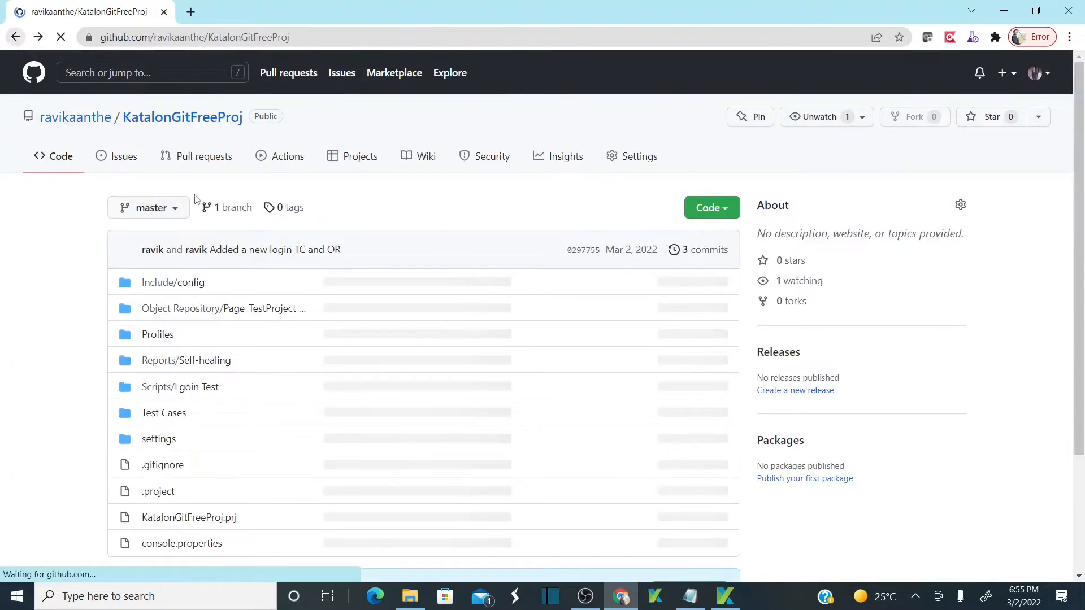
left_click(184, 414)
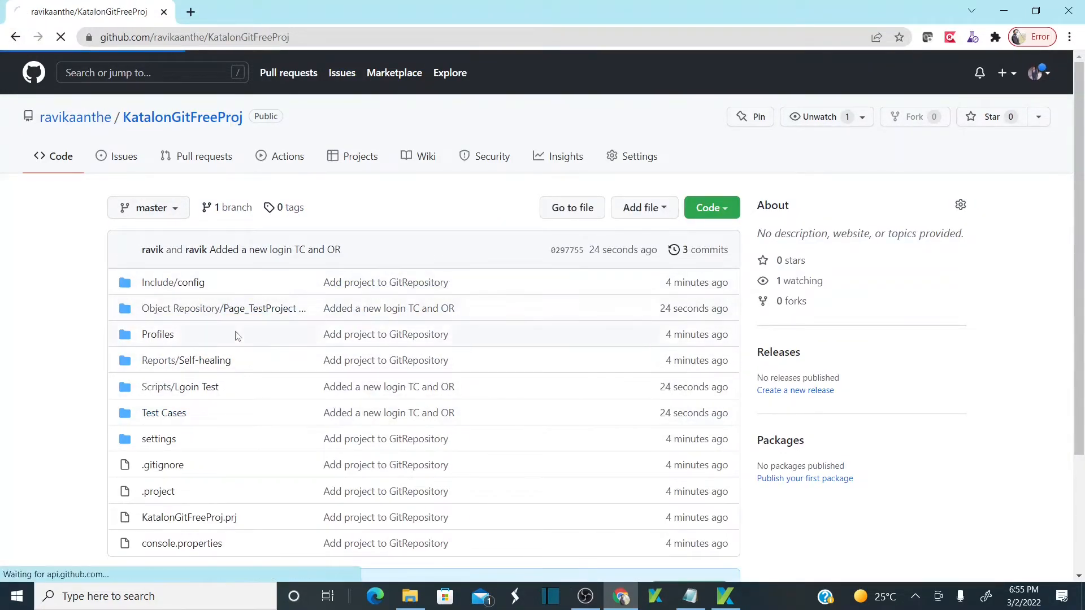
key("alt+Tab")
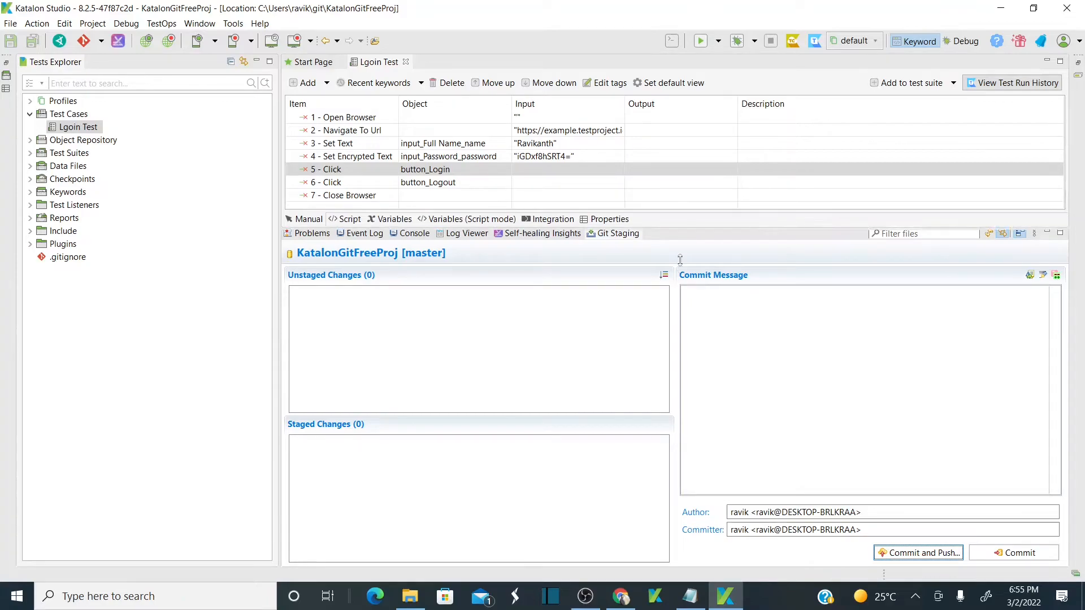
Make the test-step editor taller, then view the Test Cases folder on GitHub.
left_click_drag(678, 223, 681, 339)
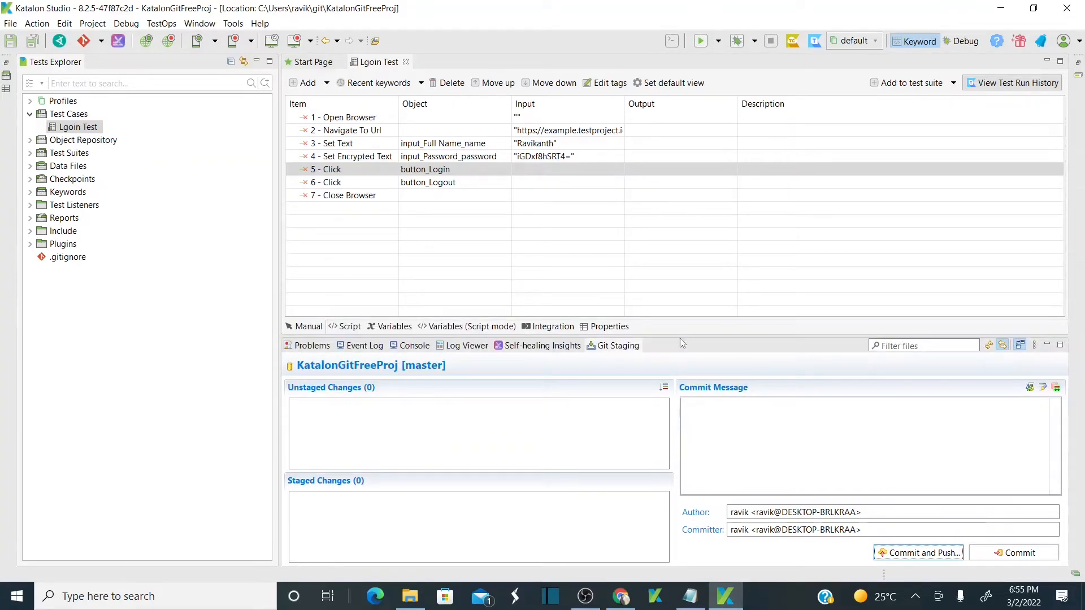
left_click(620, 597)
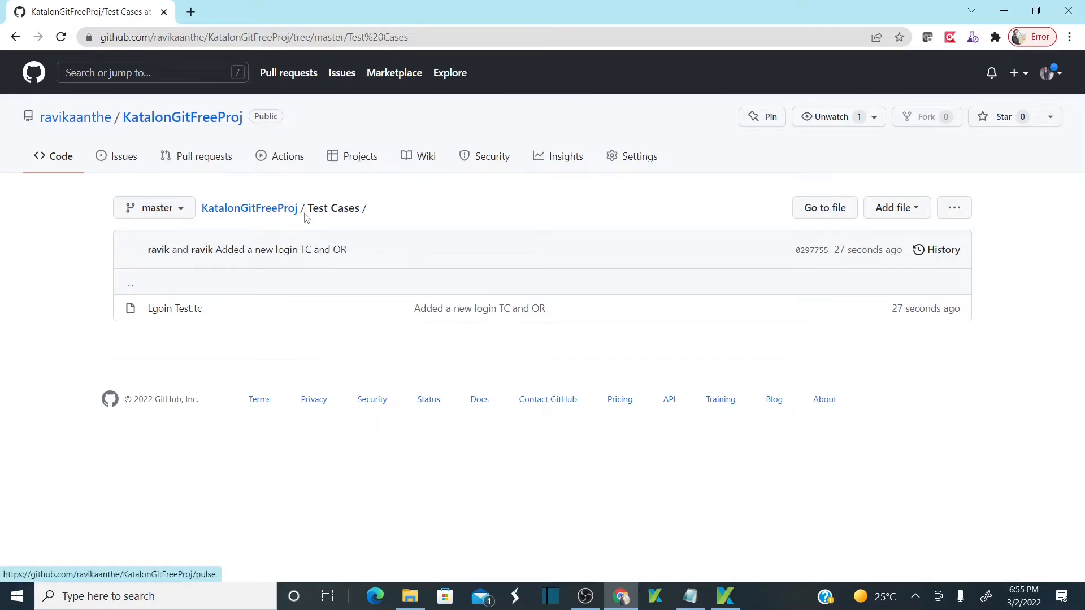
left_click(271, 209)
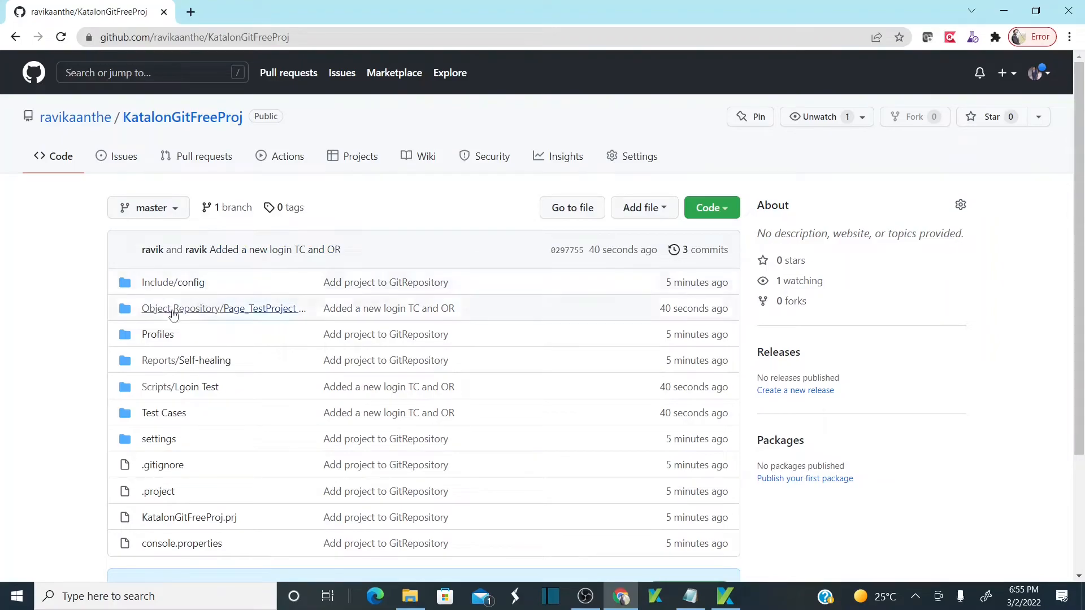
left_click(159, 415)
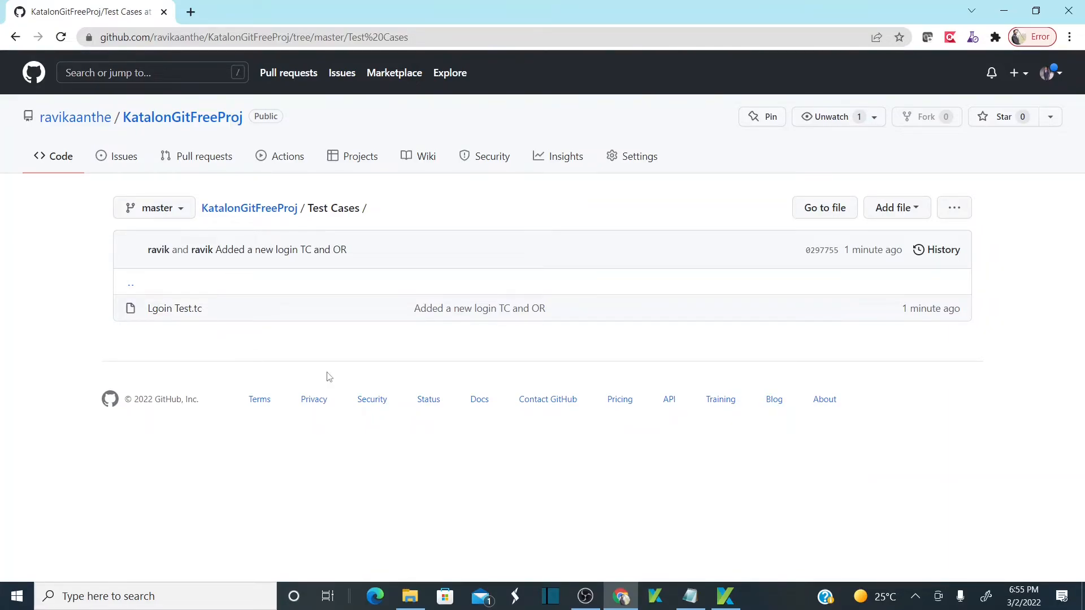
Compare Katalon Studio with the GitHub repository root, which lists the committed login files.
key("alt+Tab")
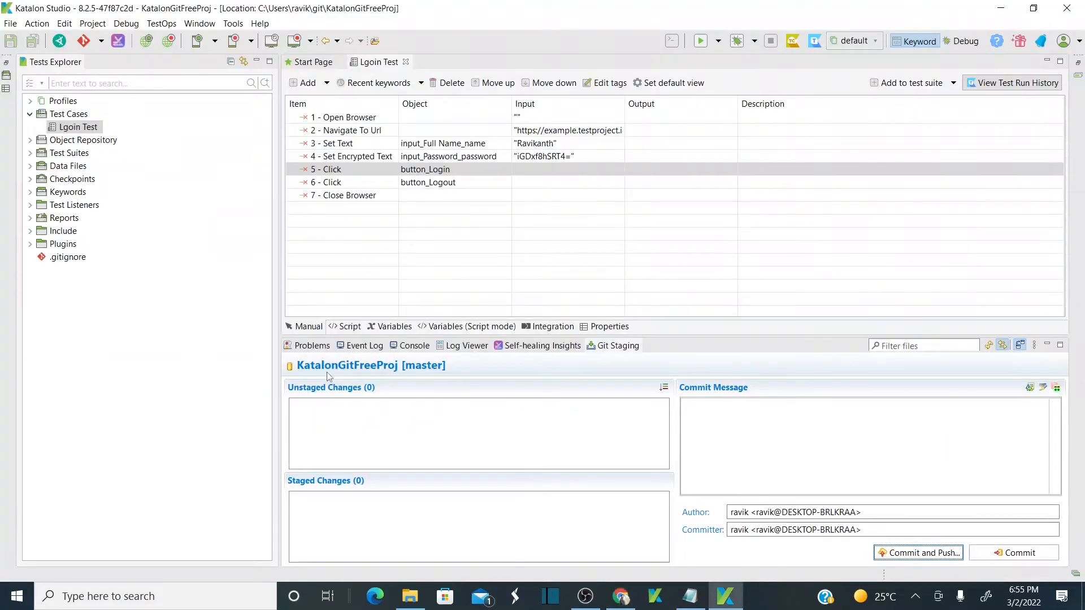
key("alt+Tab")
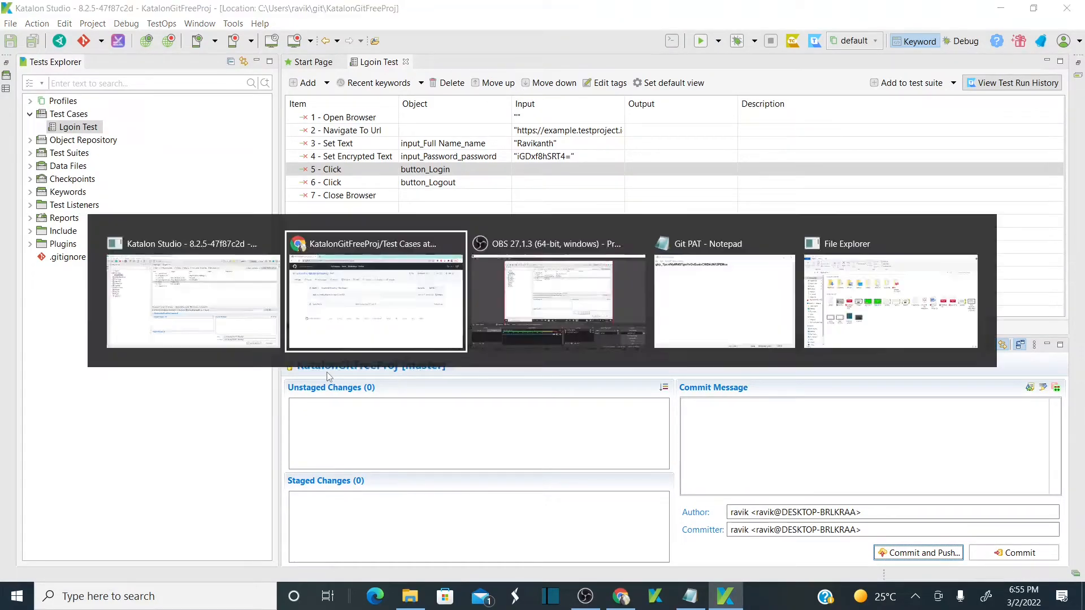
left_click(278, 209)
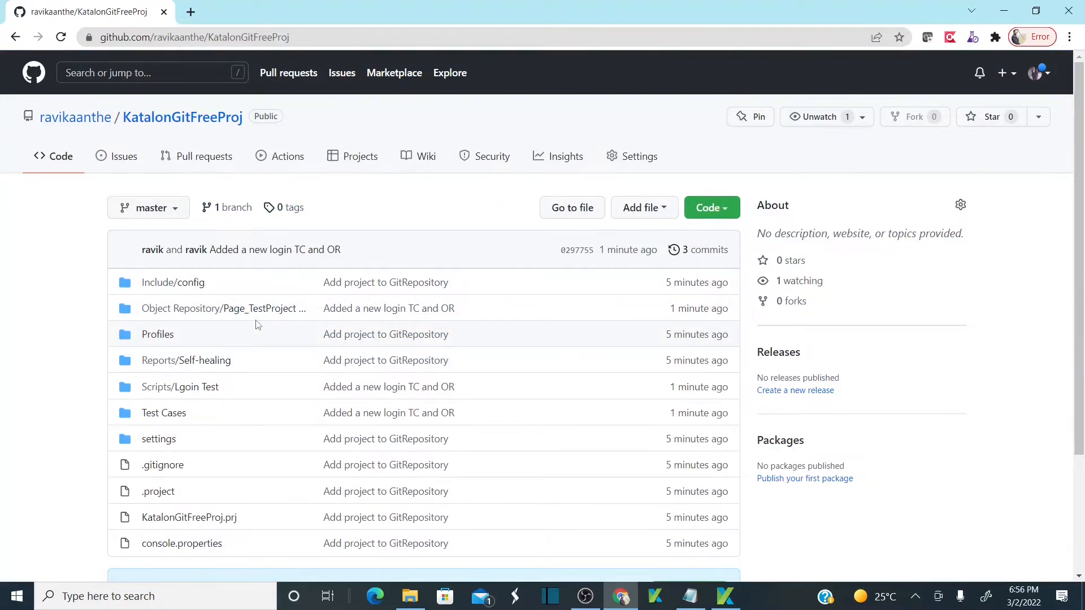
key("alt+Tab")
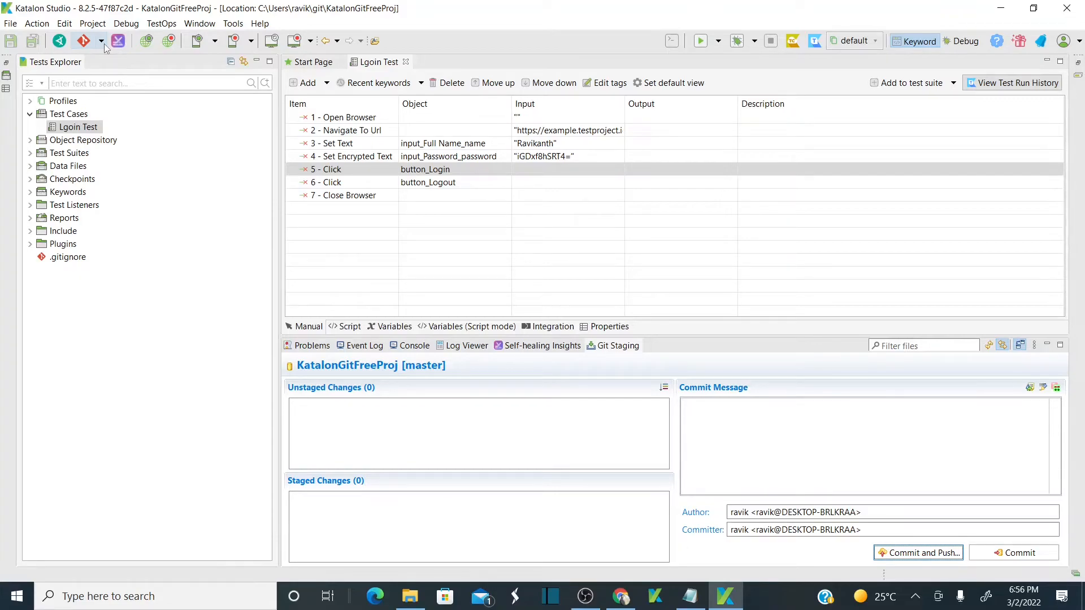
key("alt+Tab")
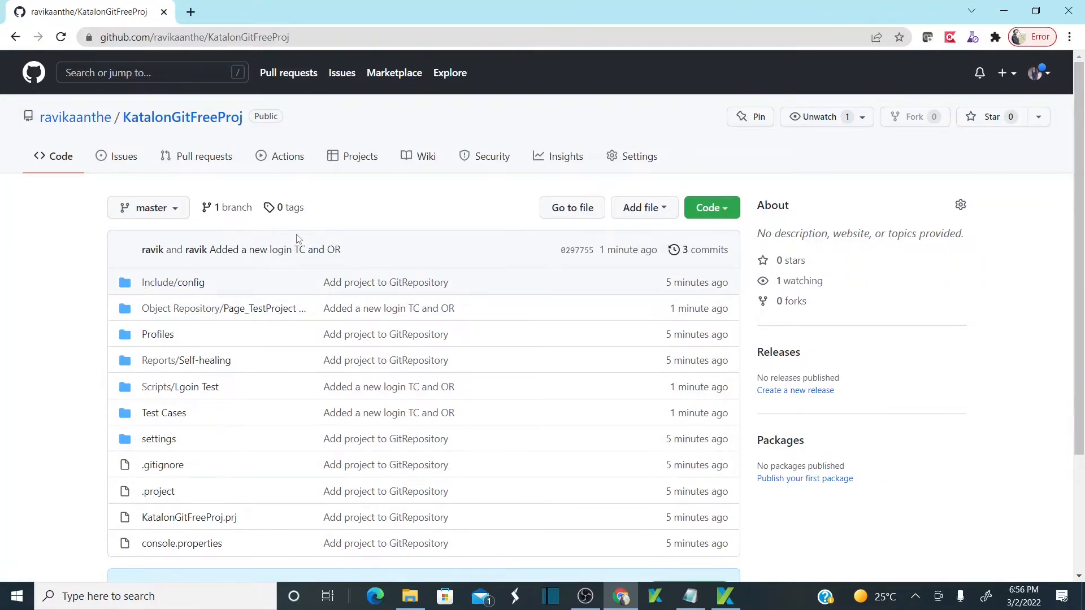
key("alt+Tab")
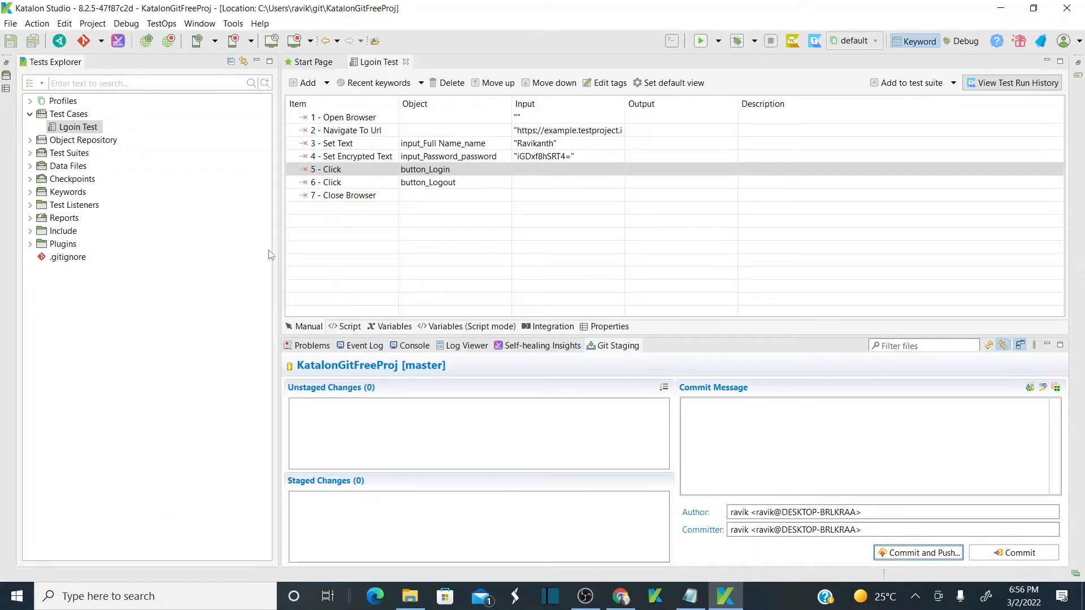
key("alt+Tab")
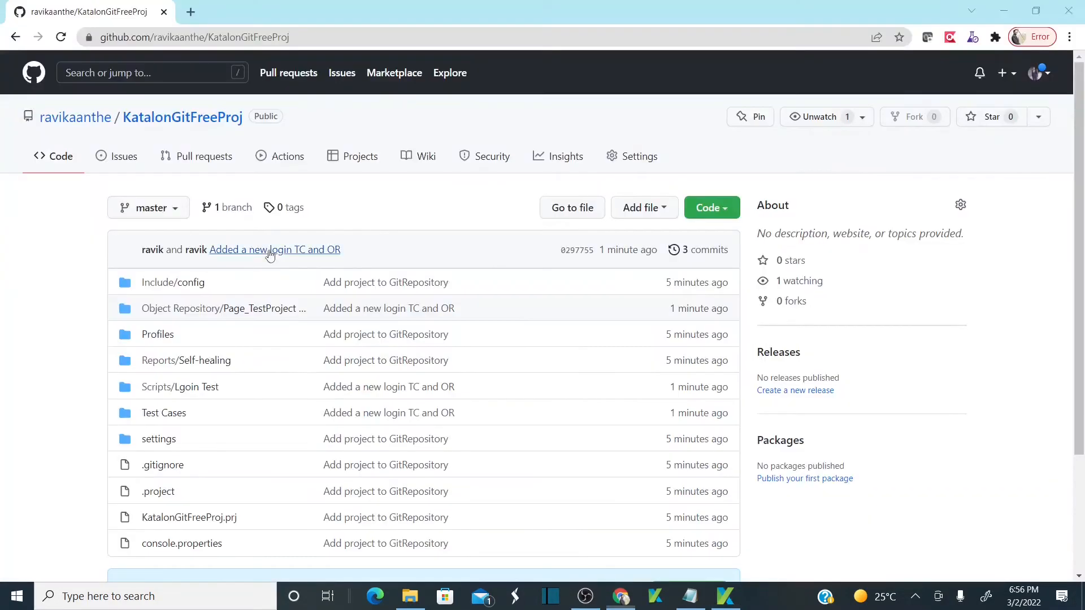
key("alt+Tab")
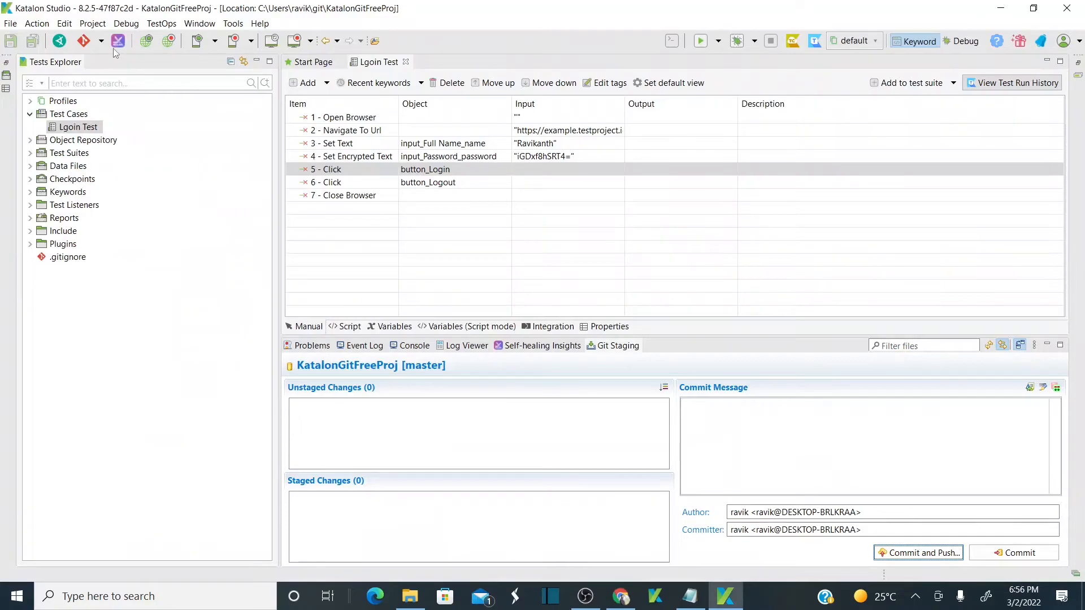
Pull from remote branch master and dismiss the up-to-date Pull Result.
left_click(102, 41)
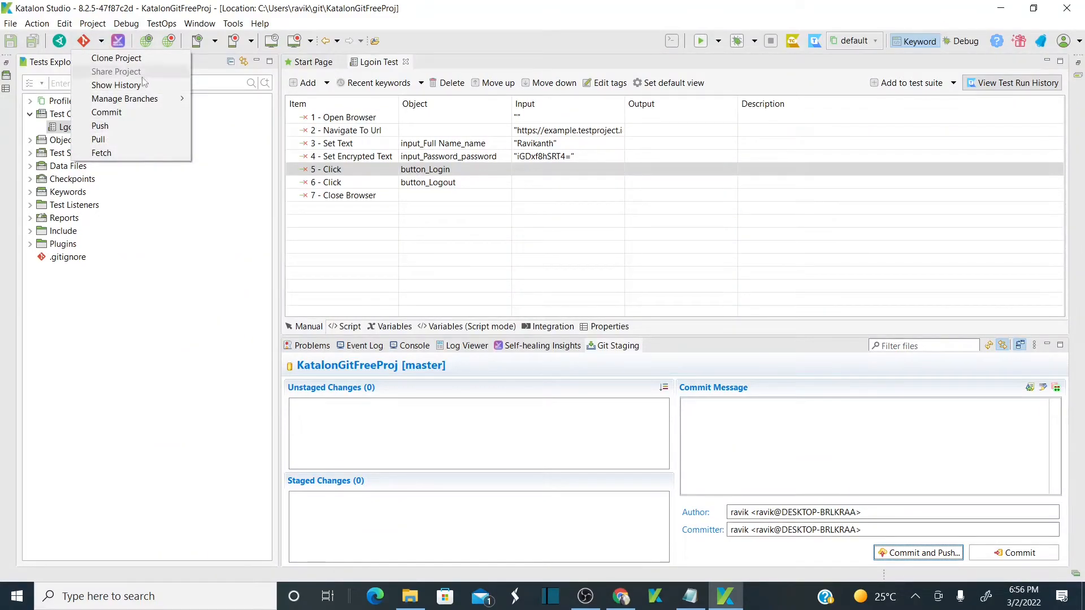
left_click(99, 139)
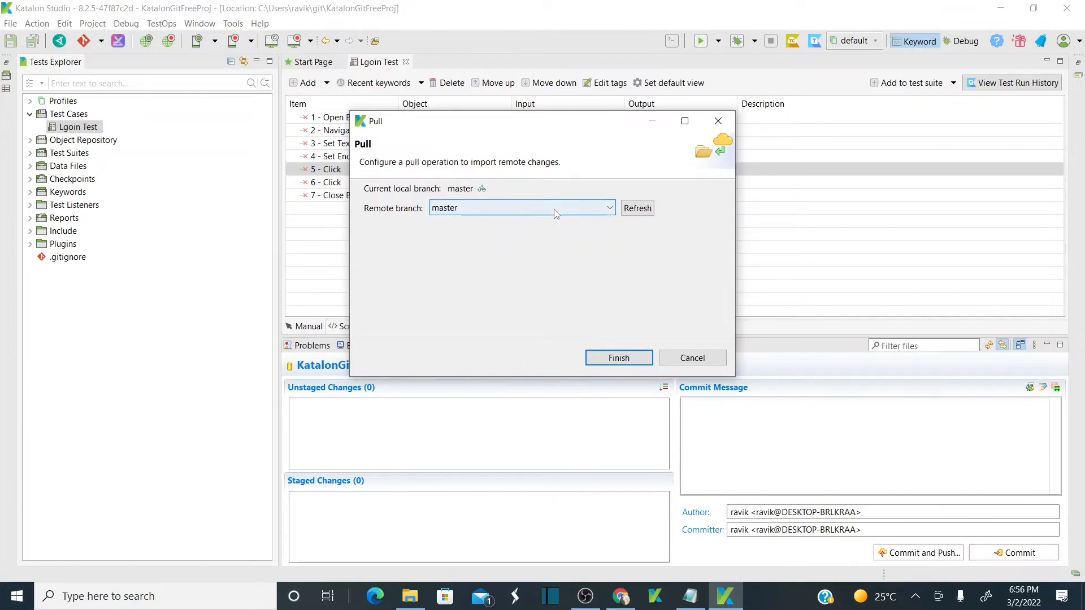
left_click(620, 358)
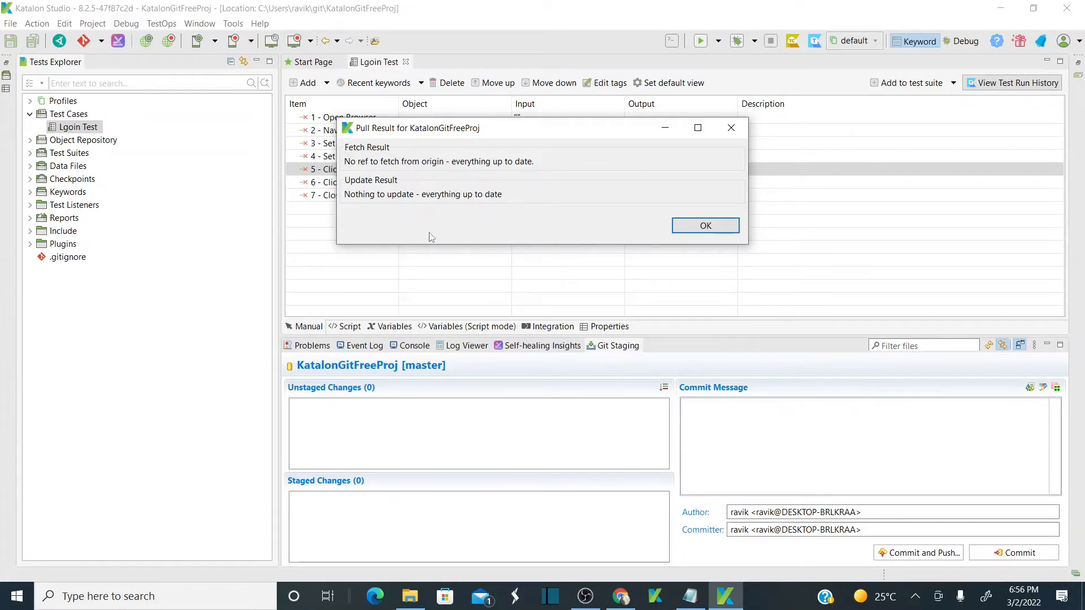
key("alt+Tab")
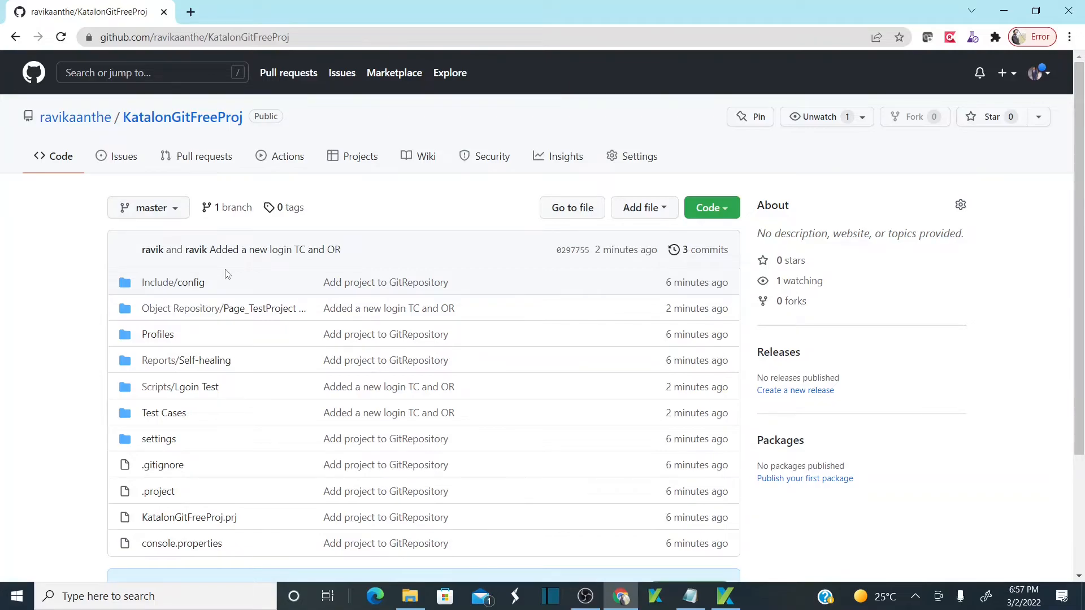
key("alt+Tab")
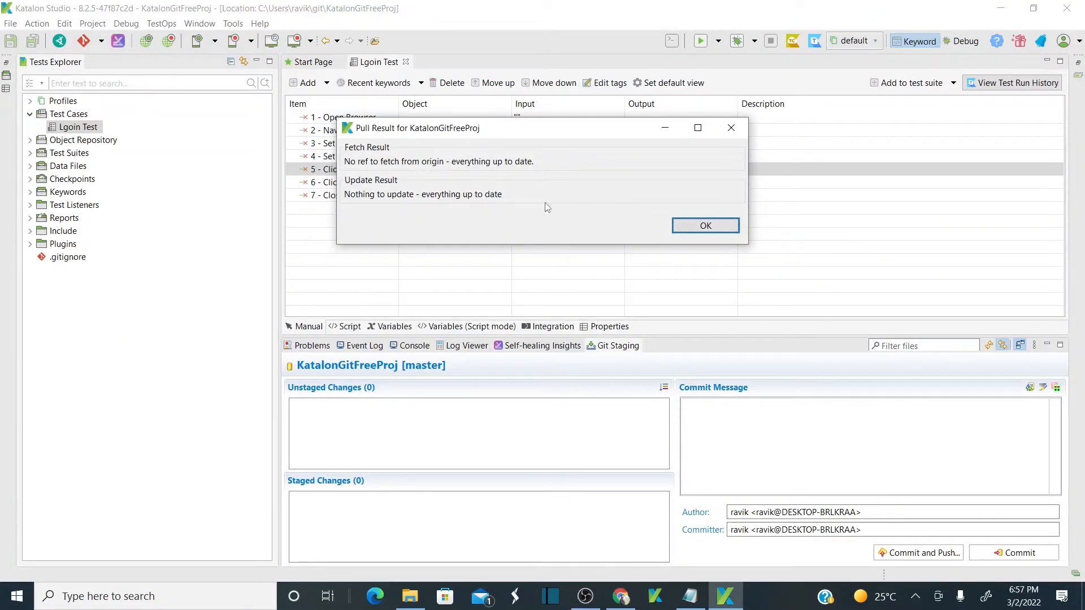
left_click(690, 229)
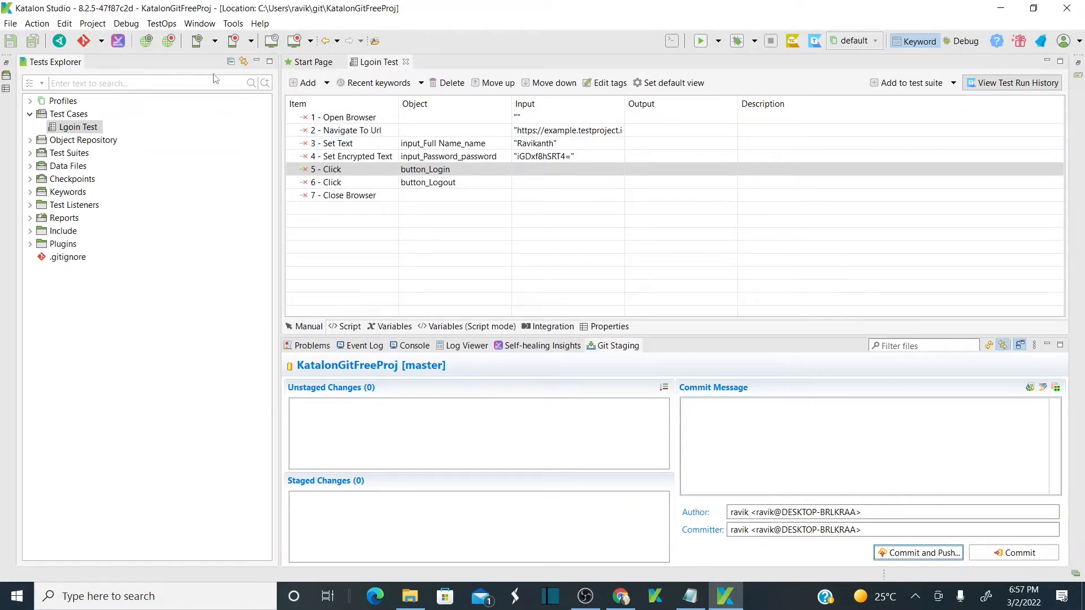
Check out a branch using master's latest commit 0297755 as source, confirming it against GitHub.
left_click(101, 43)
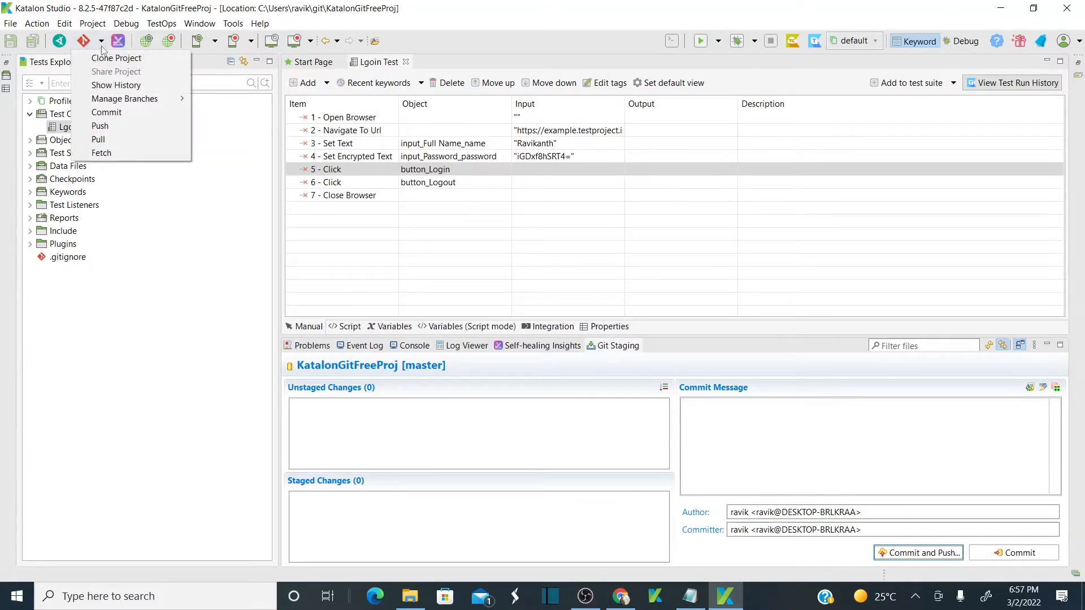
mouse_move(161, 100)
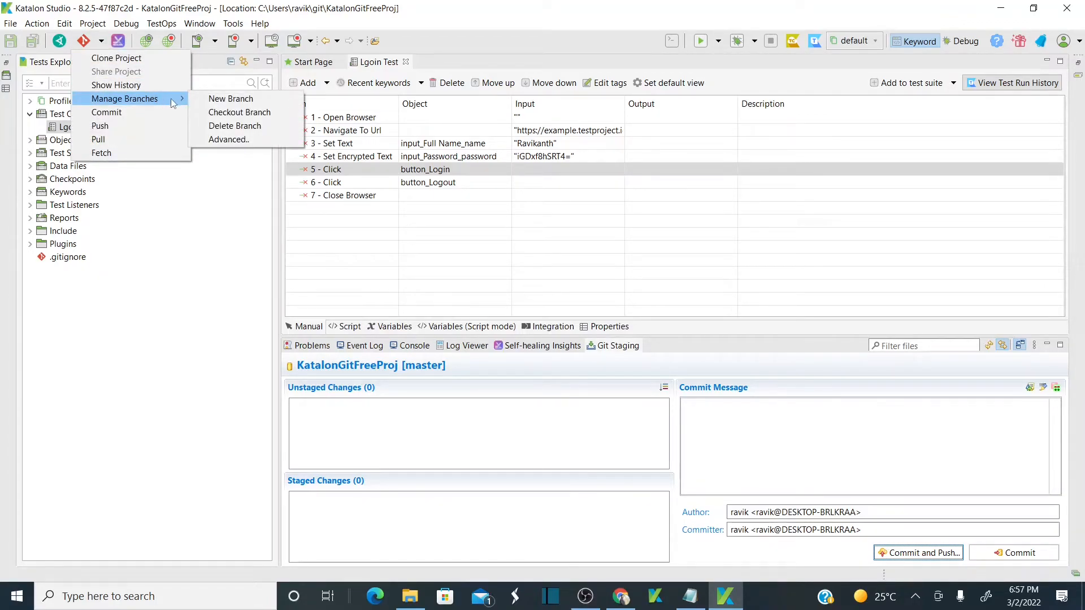
left_click(257, 121)
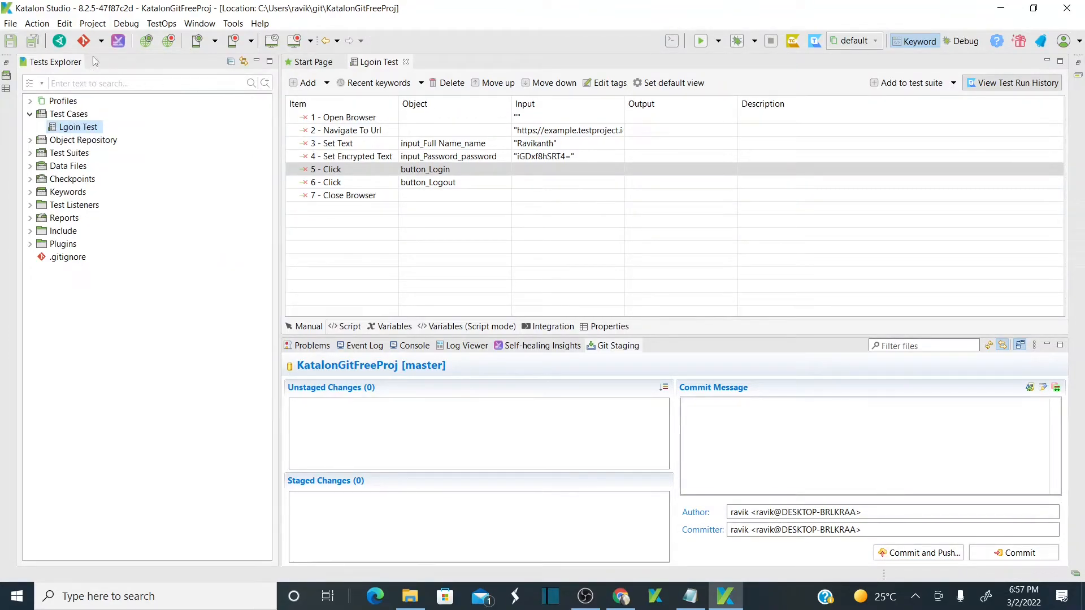
left_click(101, 41)
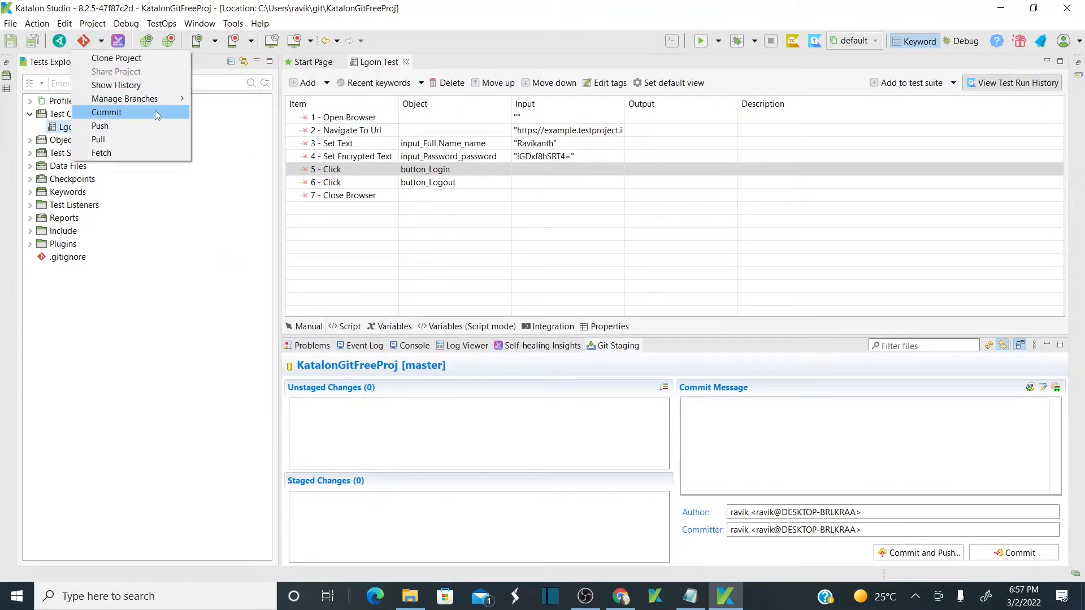
mouse_move(168, 100)
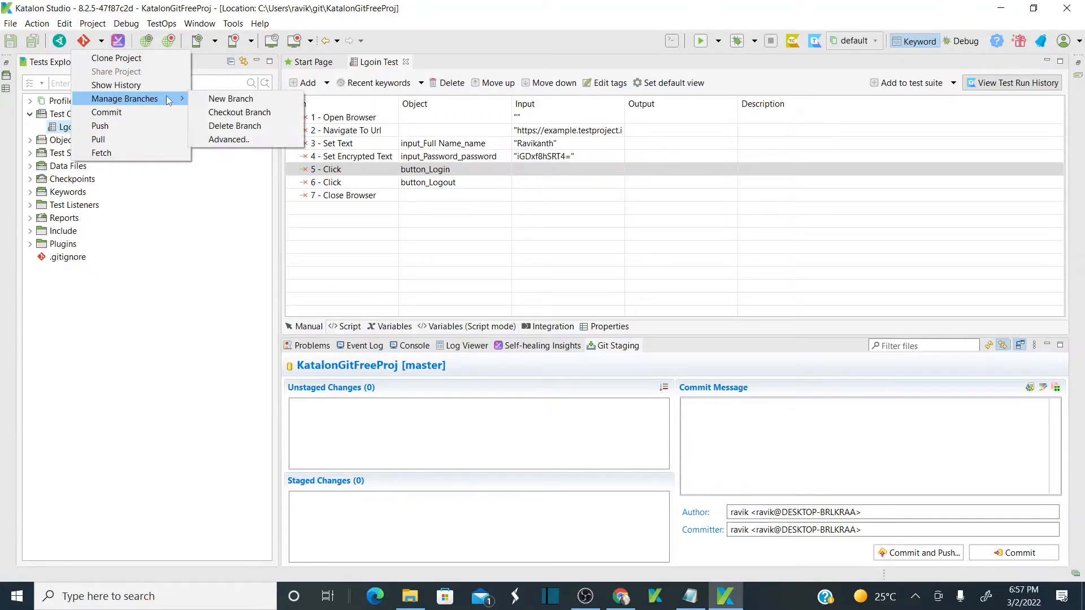
left_click(264, 112)
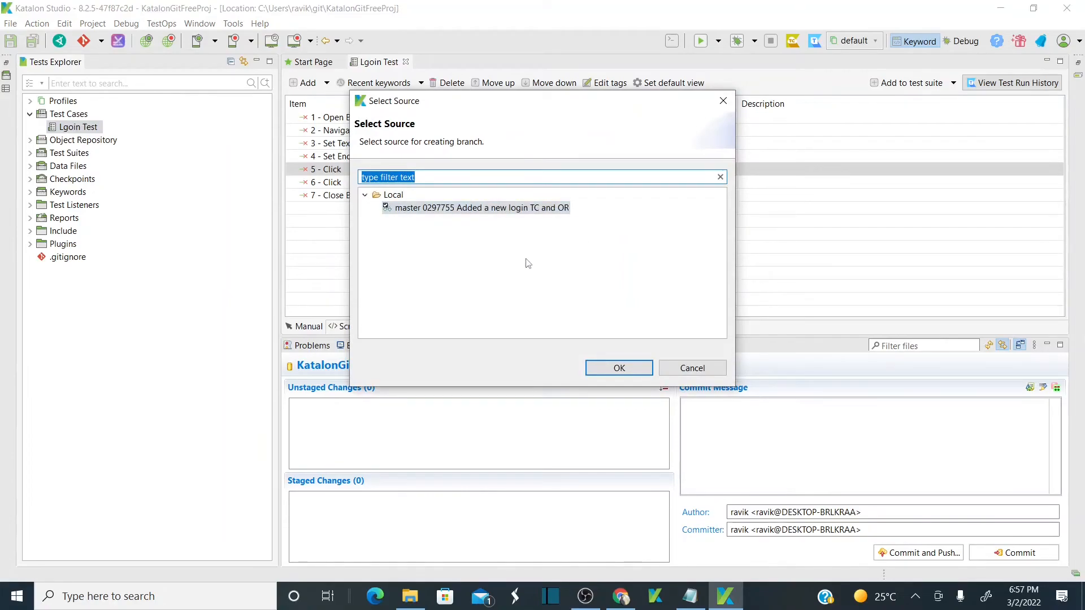
left_click(507, 209)
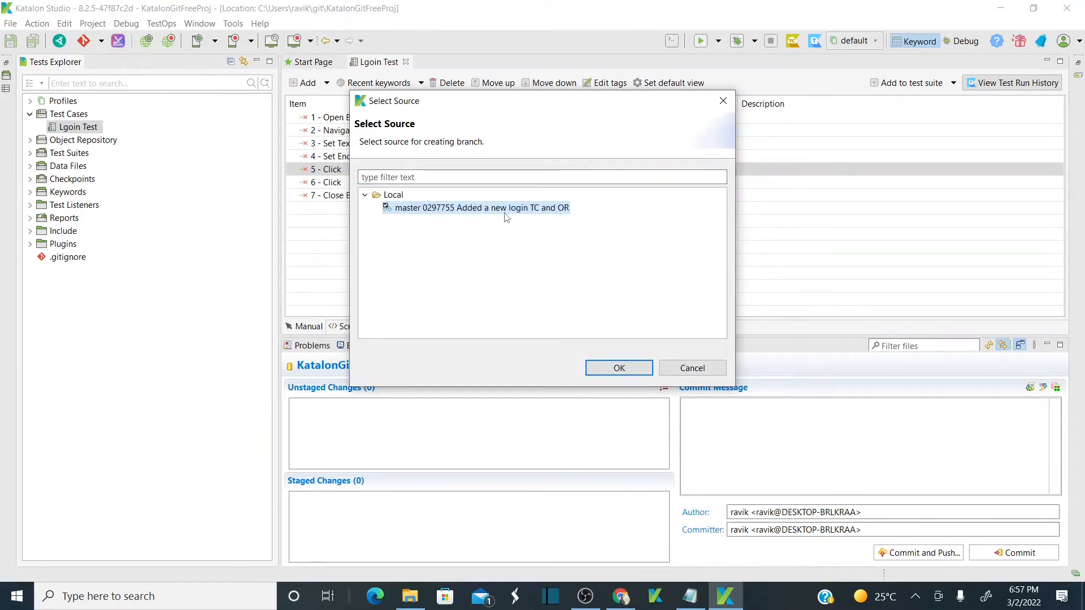
key("alt+Tab")
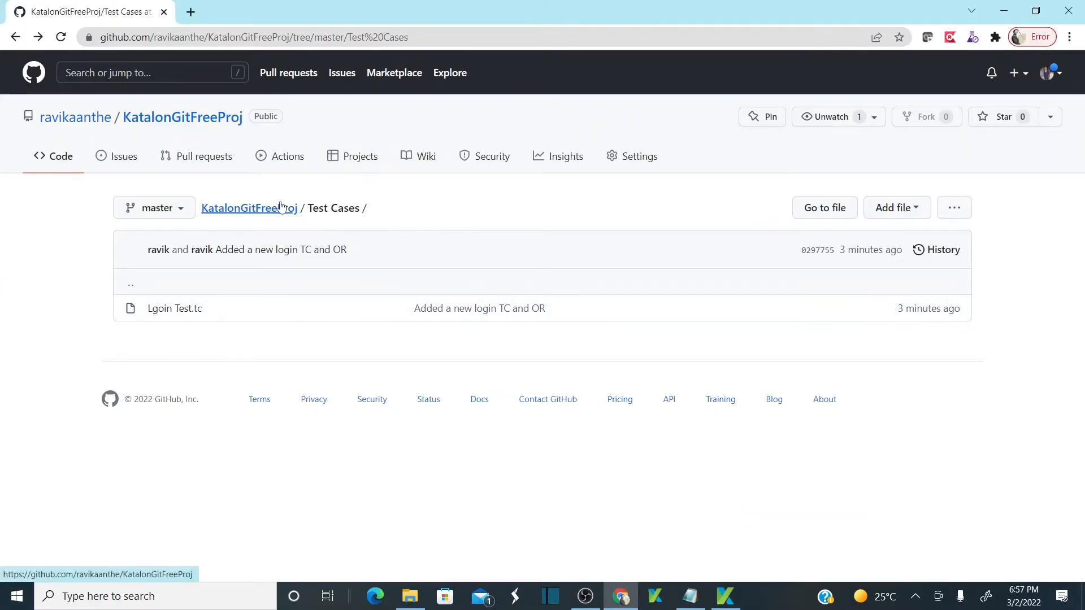
left_click(218, 286)
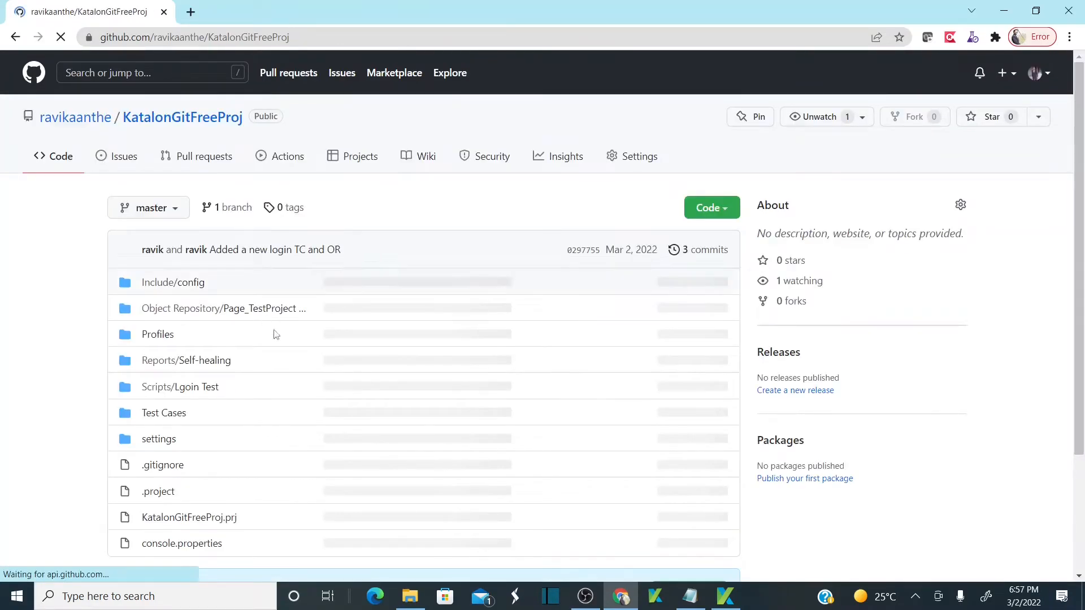
key("alt+Tab")
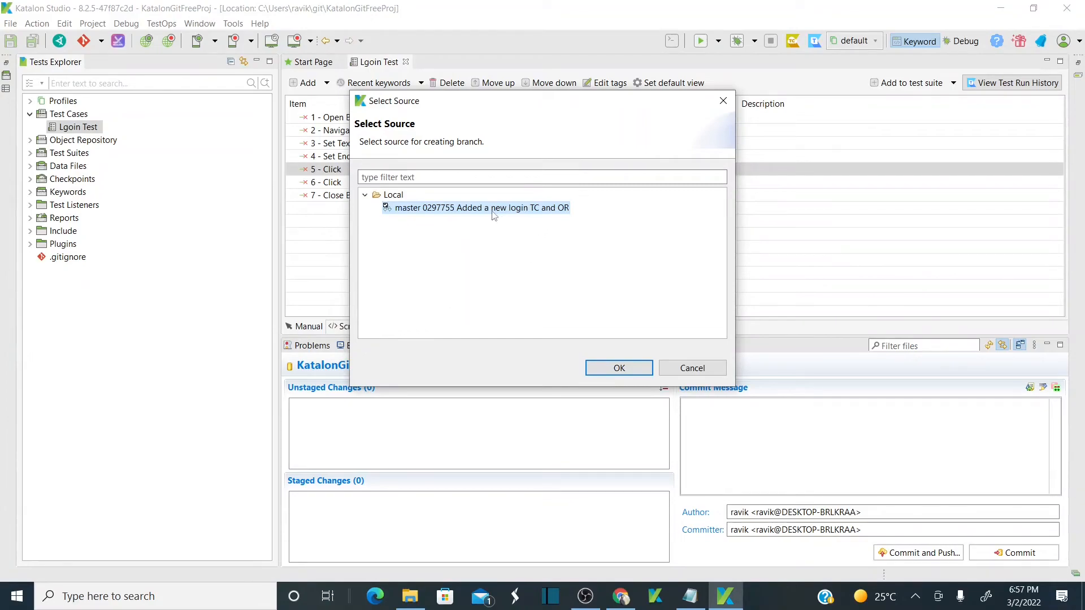
left_click(624, 367)
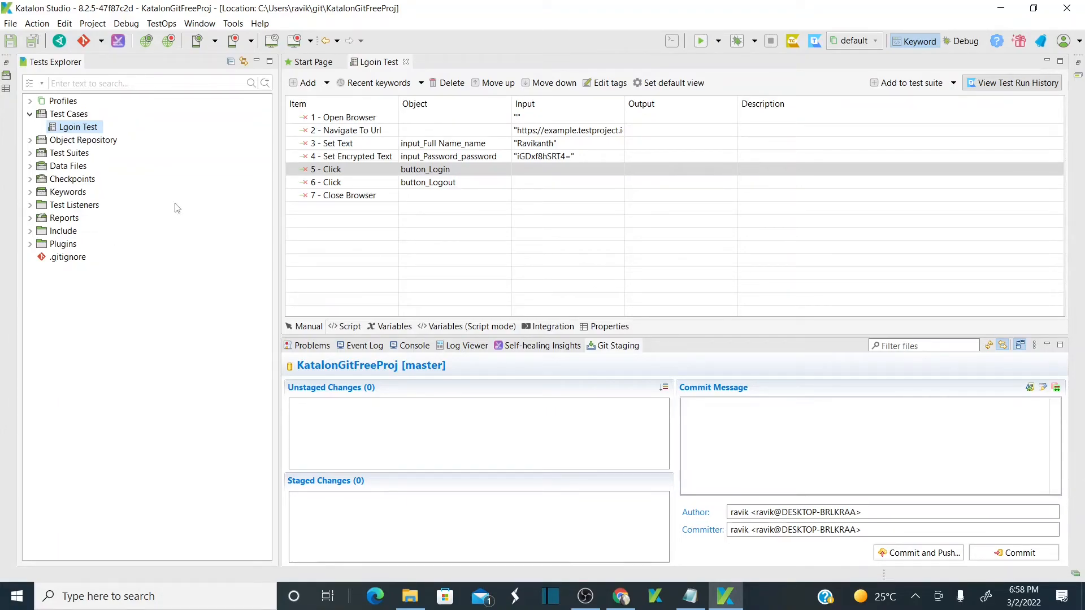
Pull from remote branch master again and dismiss the up-to-date result.
key("alt+Tab")
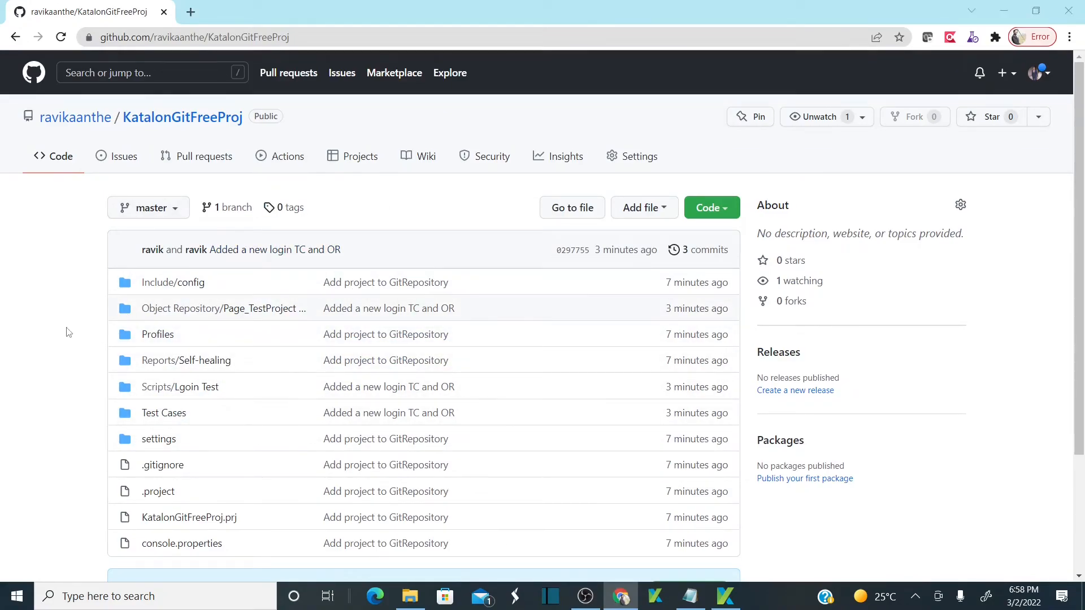
key("alt+Tab")
left_click(102, 43)
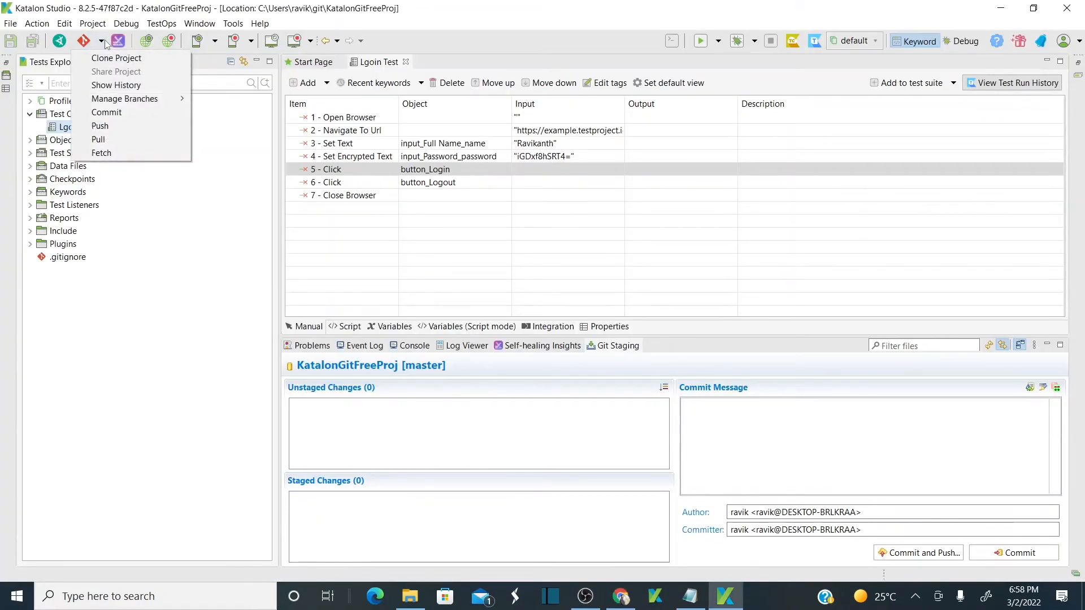
left_click(130, 140)
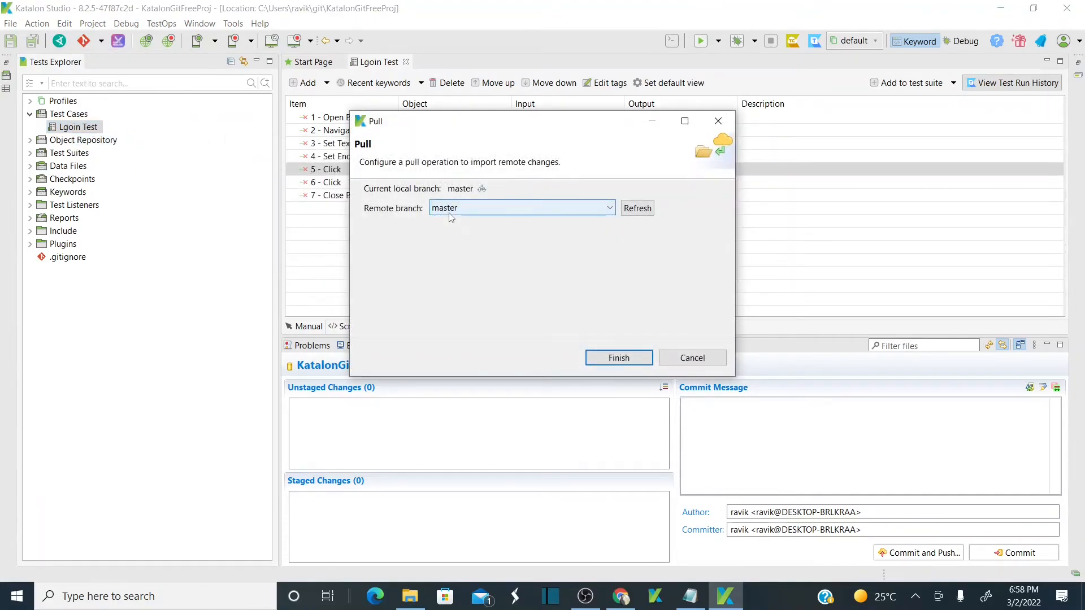
left_click(632, 358)
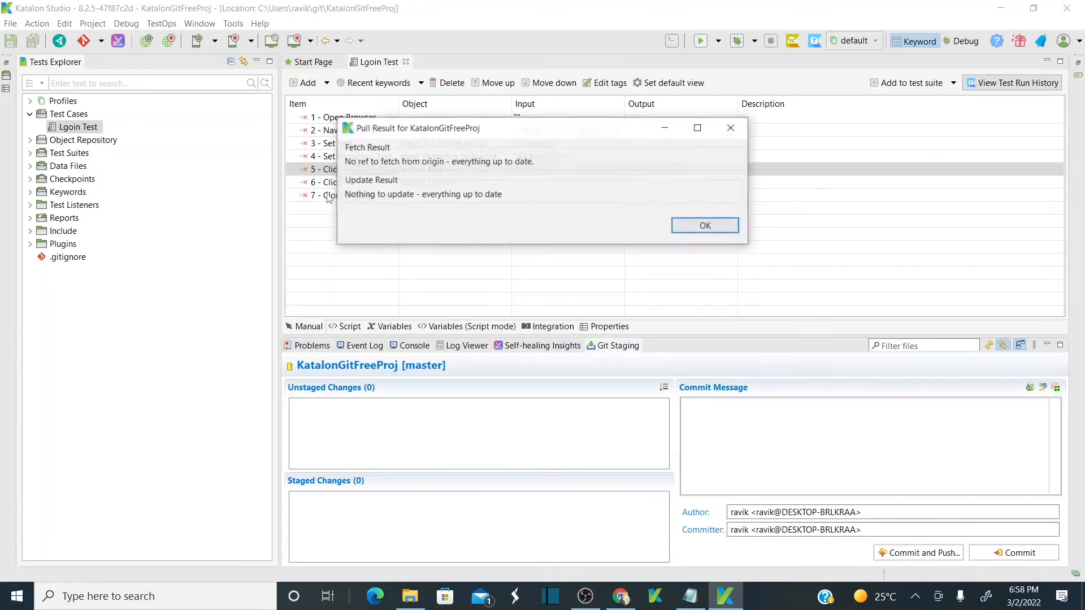
left_click(682, 228)
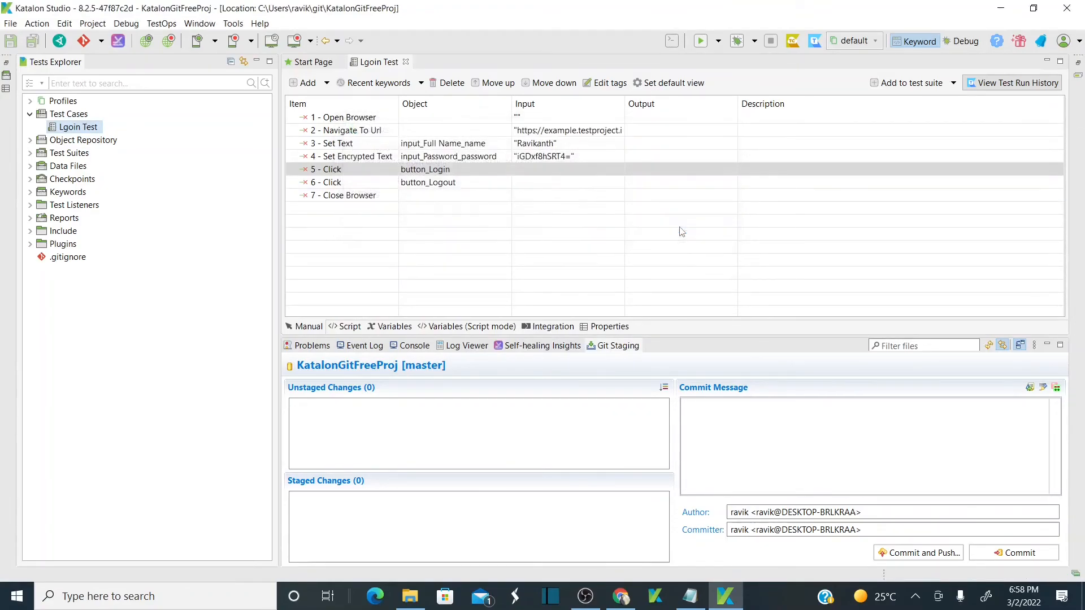
Check out the master branch via Manage Branches.
left_click(101, 41)
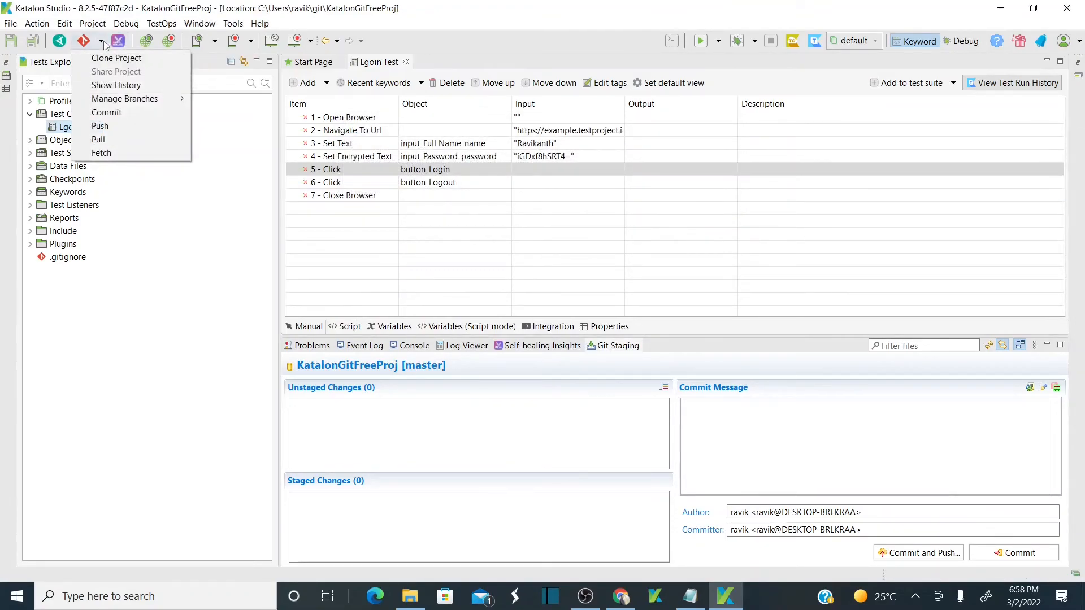
mouse_move(172, 106)
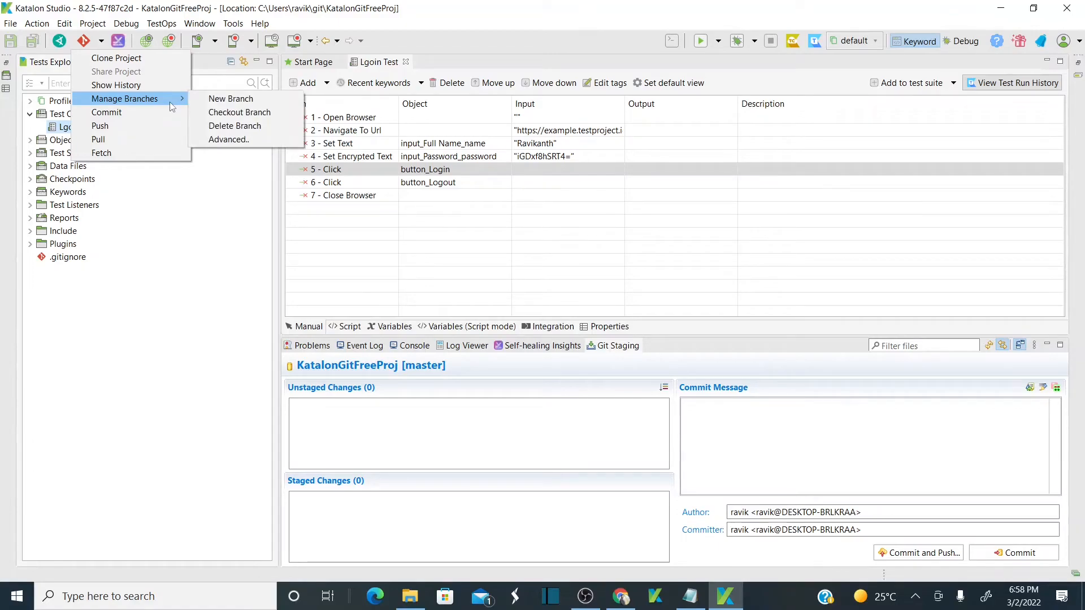
left_click(268, 120)
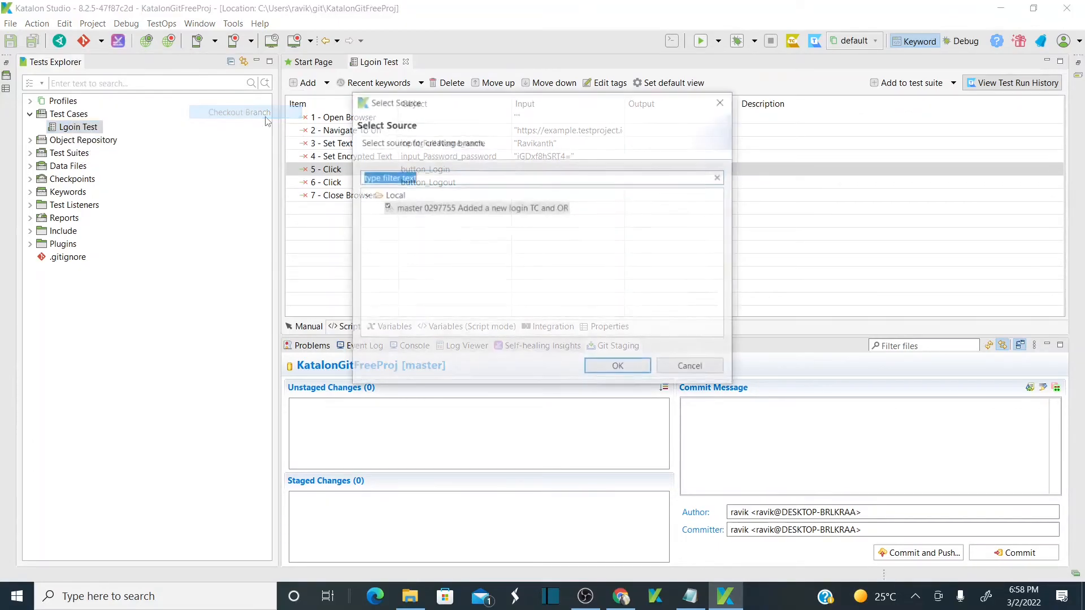
left_click(617, 368)
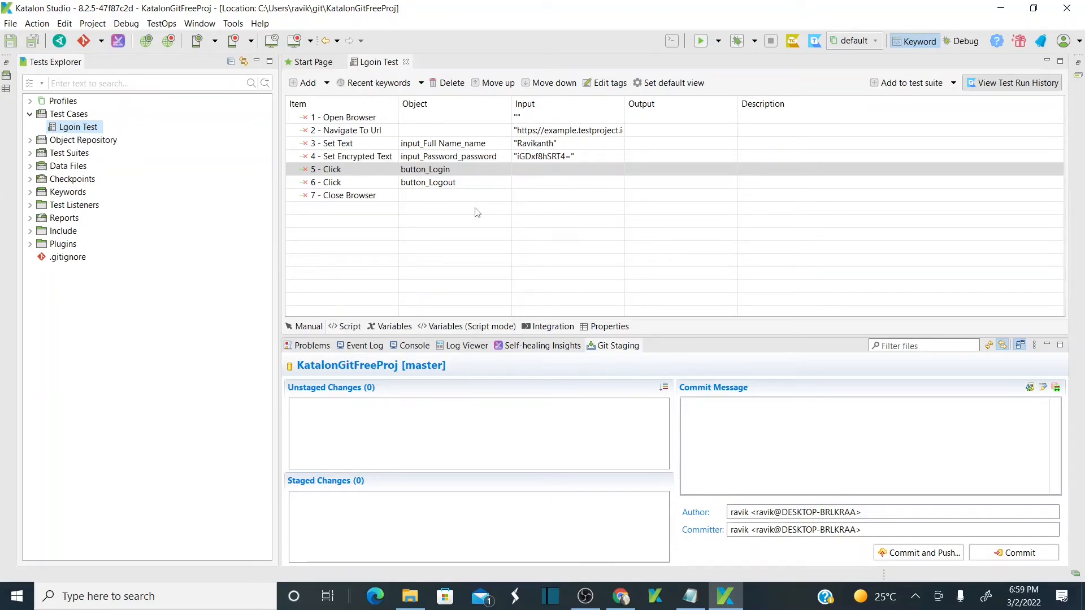
key("alt+Tab")
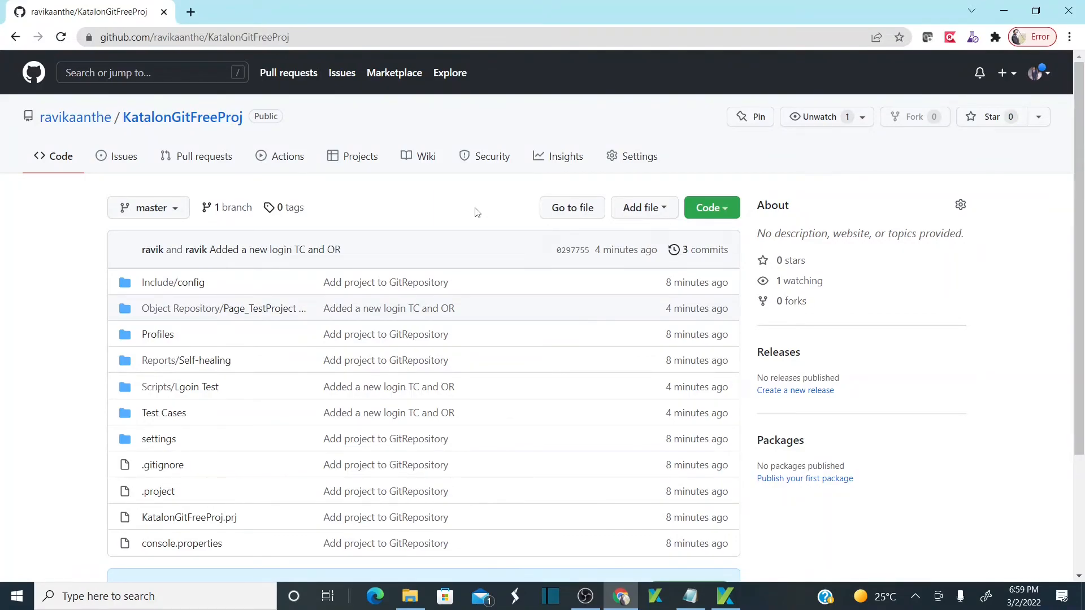
key("alt+Tab")
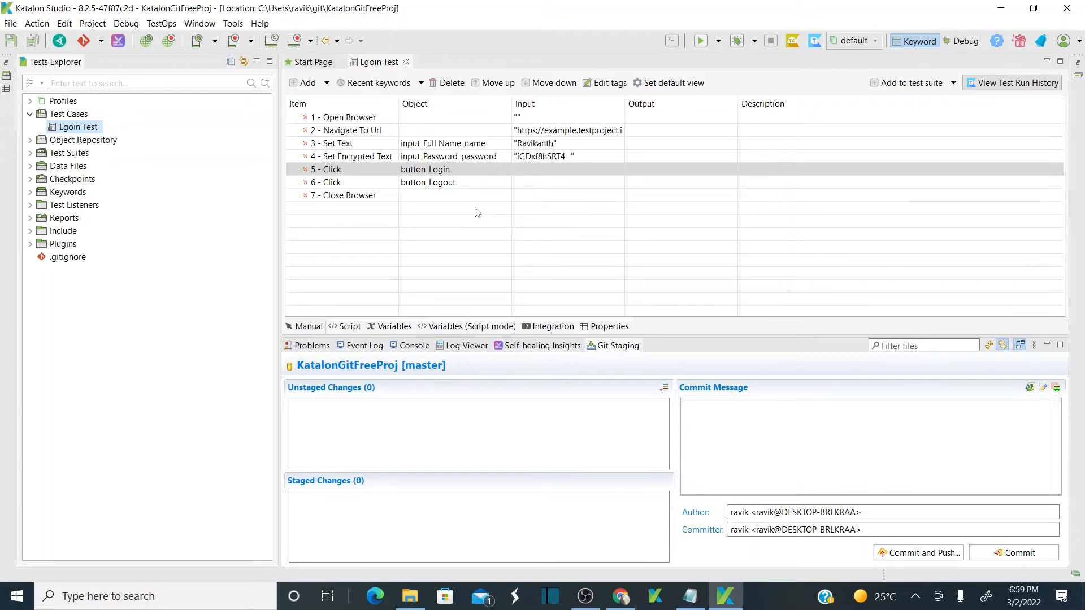
key("alt+Tab")
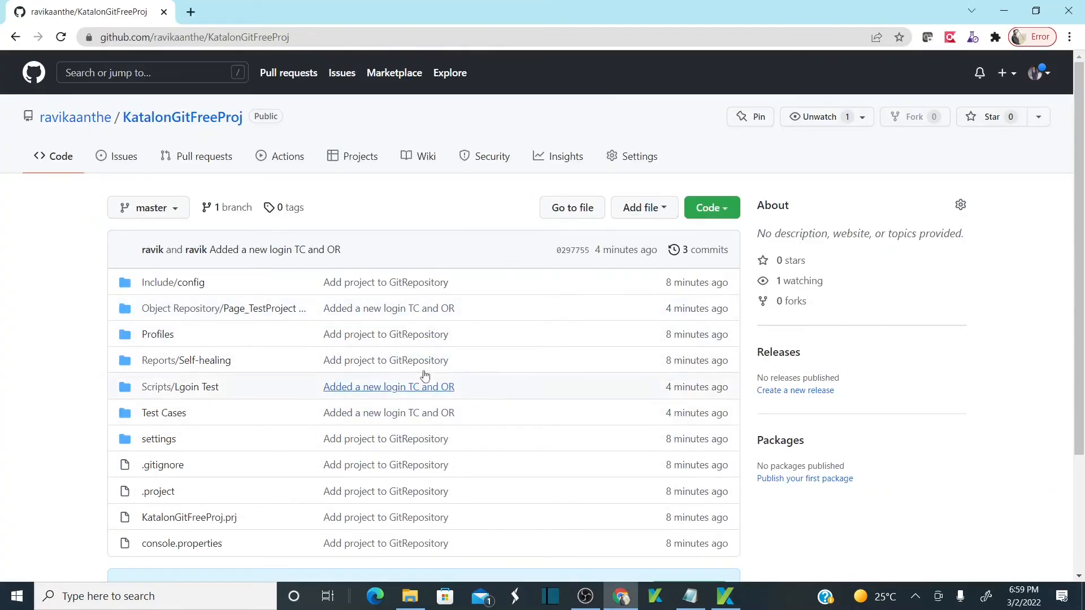
key("alt+Tab")
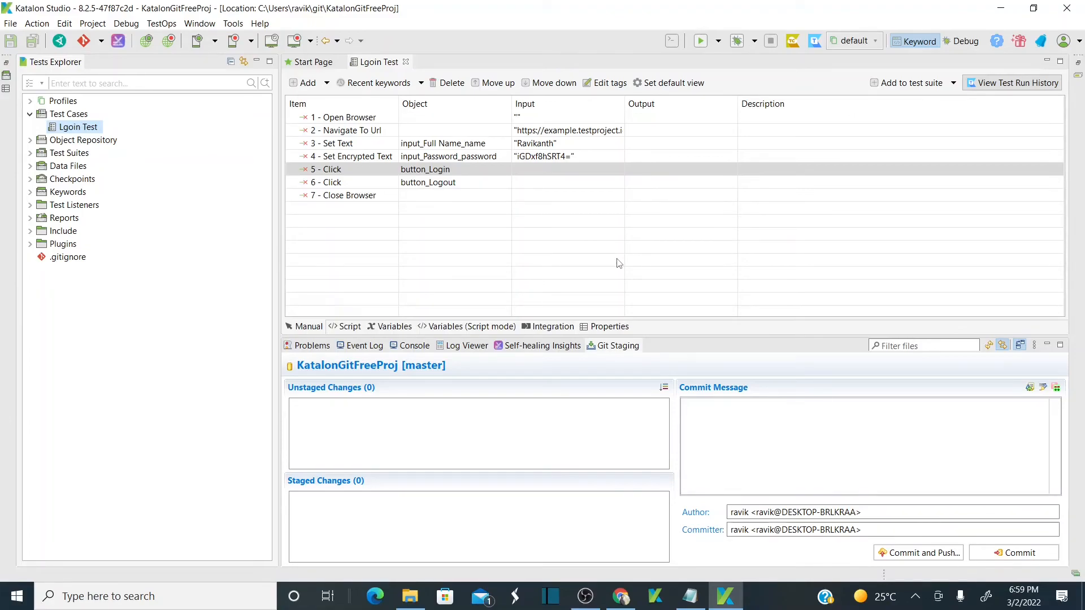
key("alt+Tab")
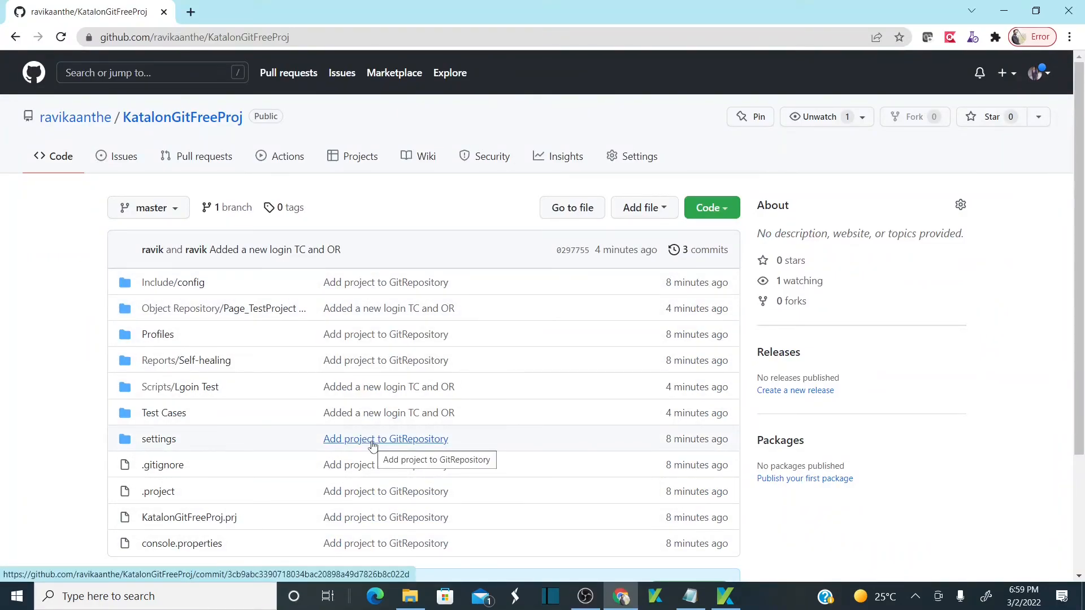
key("alt+Tab")
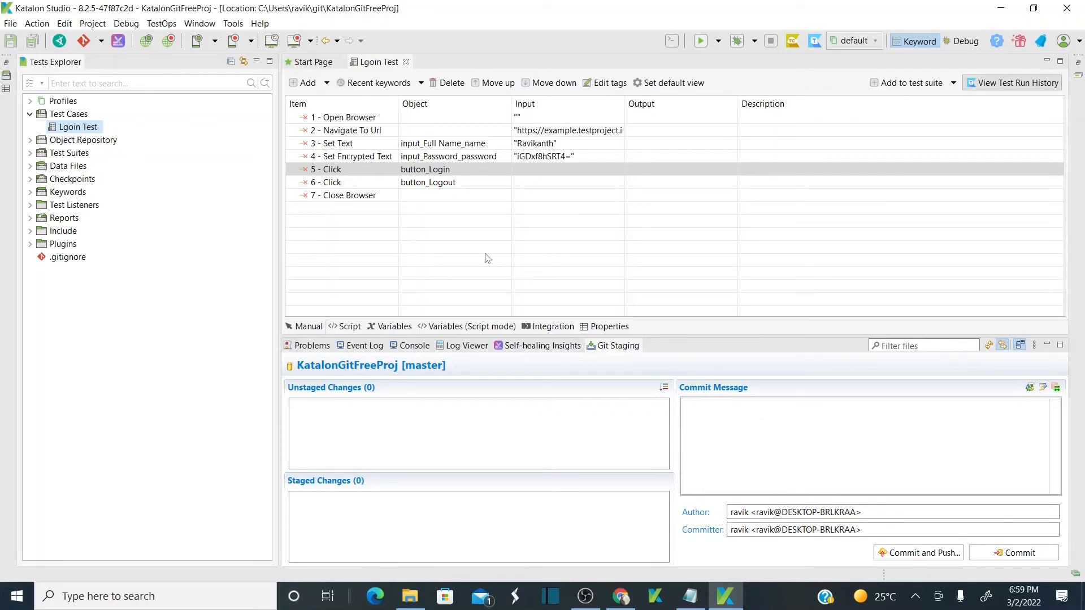
key("alt+Tab")
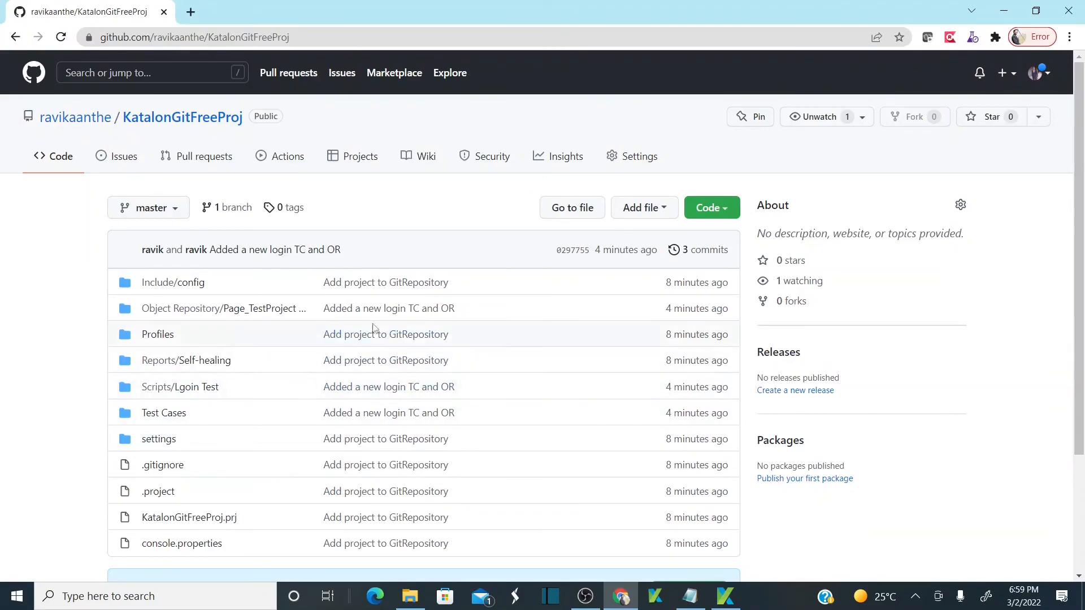
key("alt+Tab")
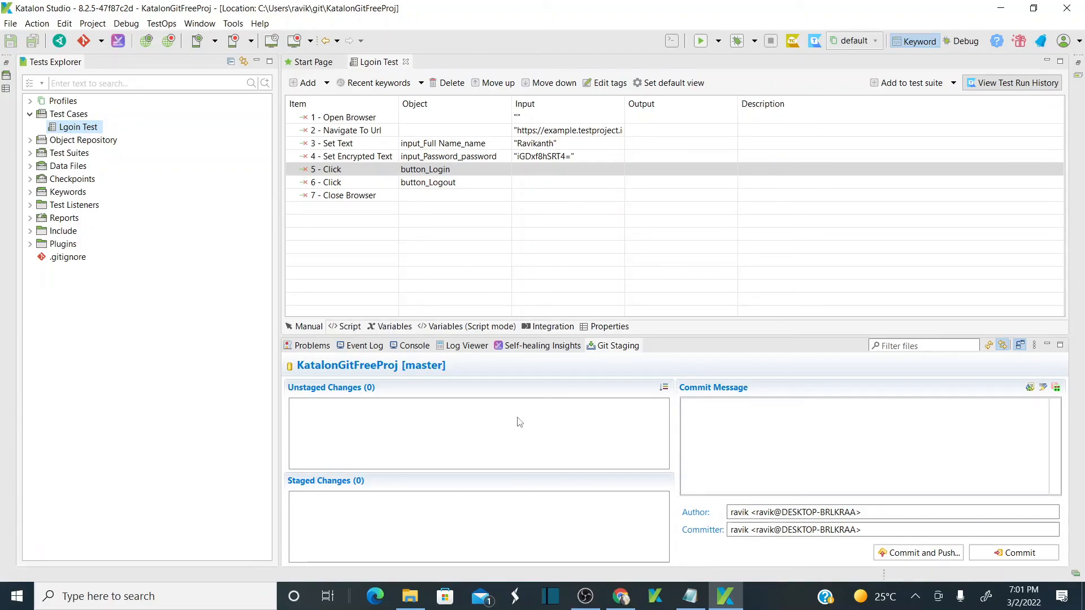
left_click(585, 596)
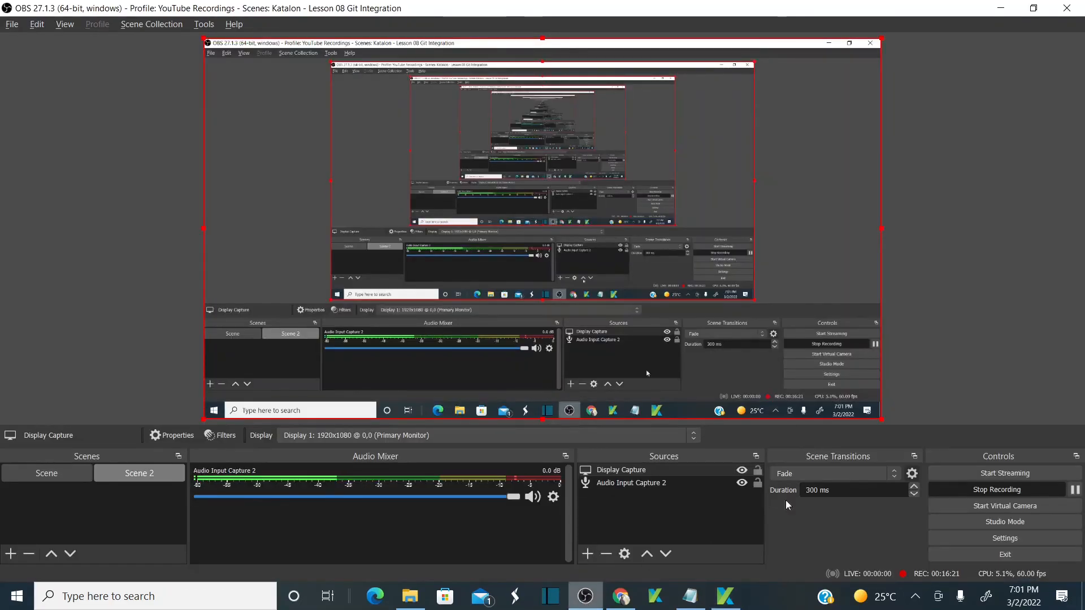
left_click(994, 490)
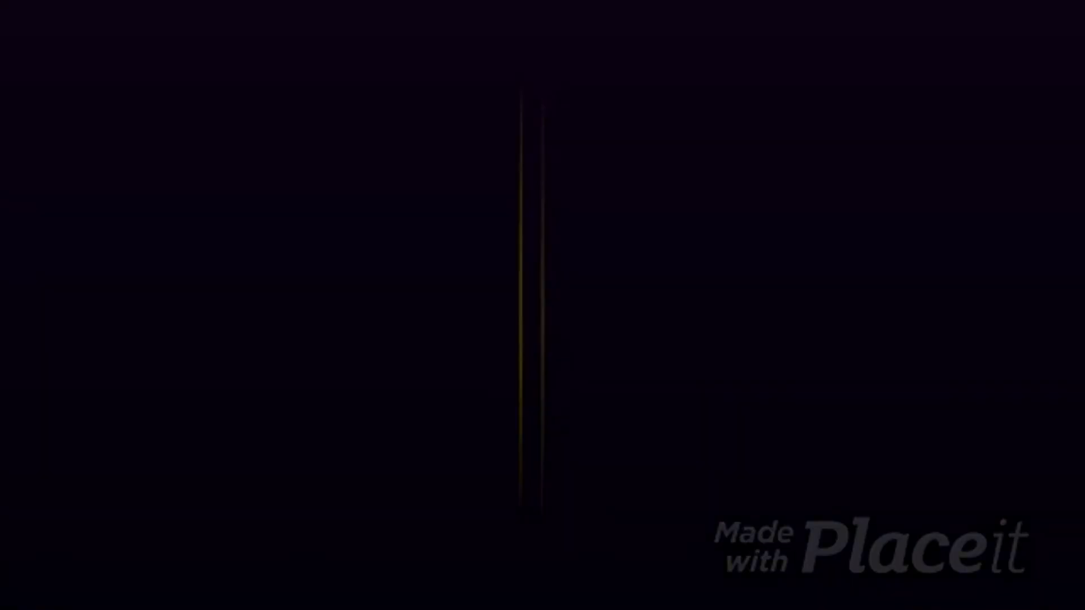